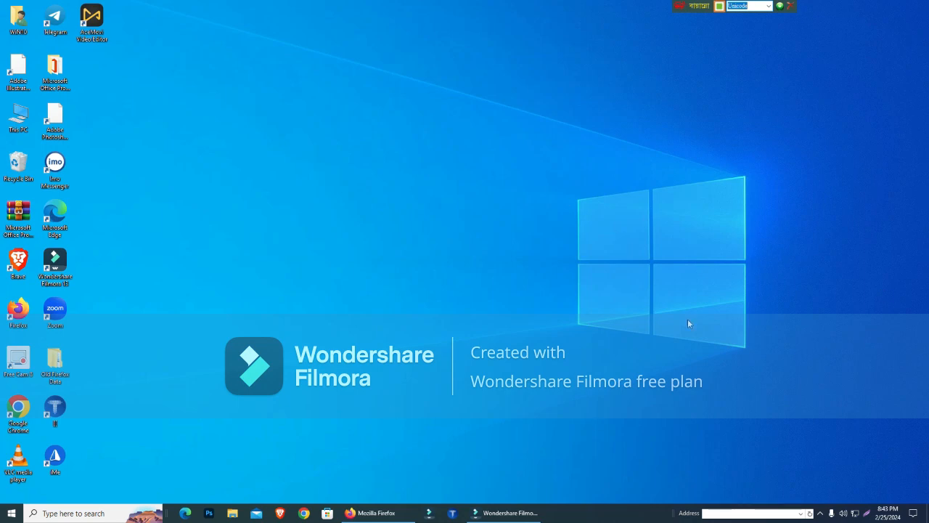
# - Switch to Firefox and browse the clothing and shoe product photos in the Facebook message gallery
pyautogui.click(370, 513)
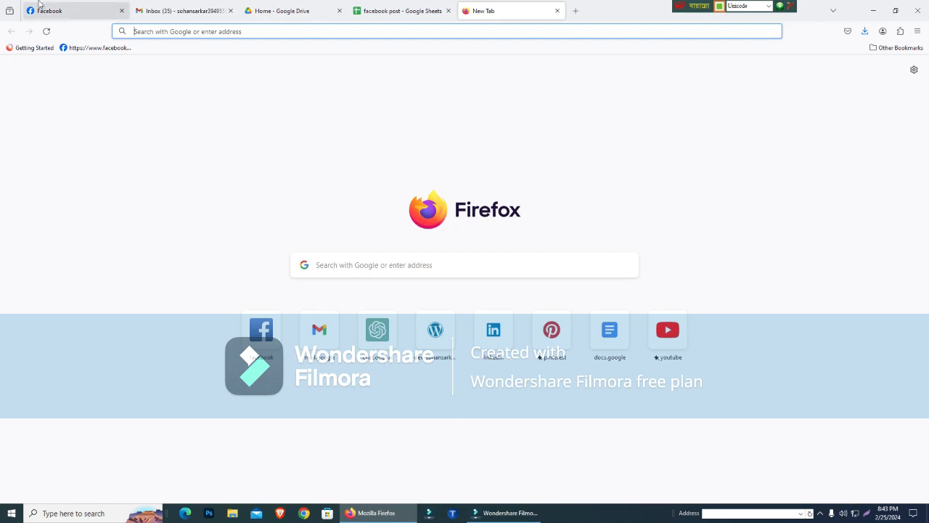
pyautogui.click(64, 9)
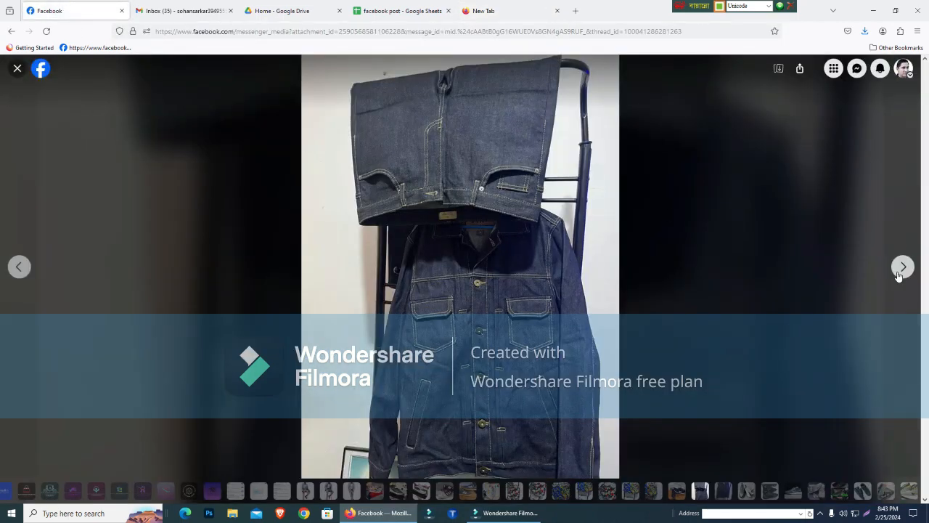
pyautogui.click(900, 270)
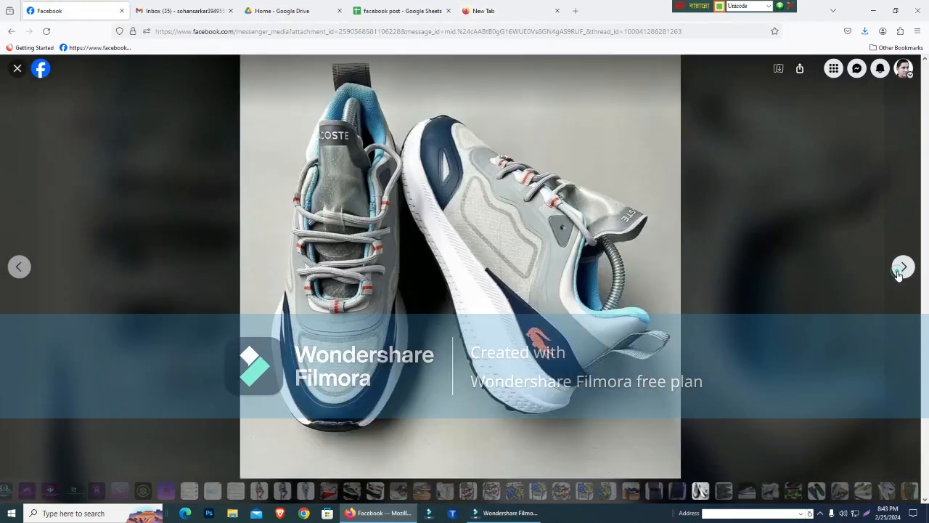
pyautogui.click(898, 273)
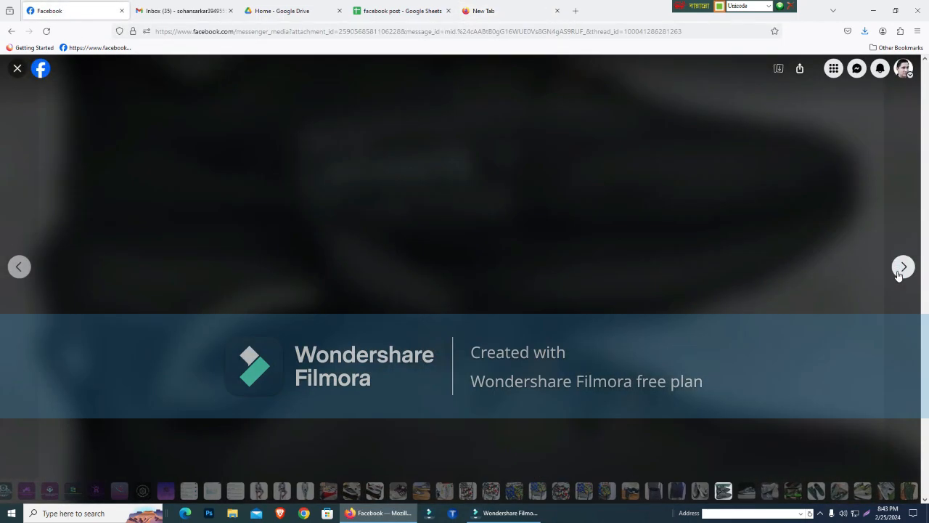
pyautogui.click(899, 273)
pyautogui.click(898, 273)
pyautogui.click(899, 273)
pyautogui.click(898, 273)
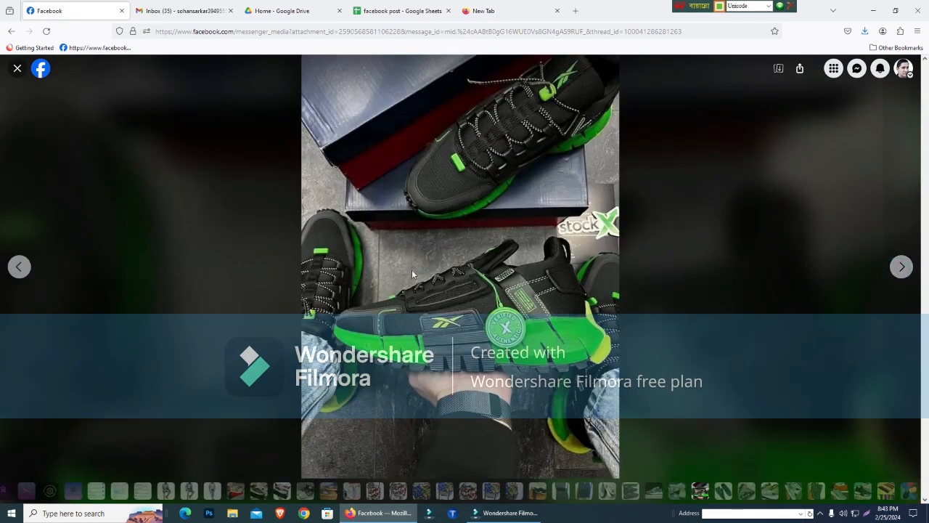
pyautogui.click(900, 268)
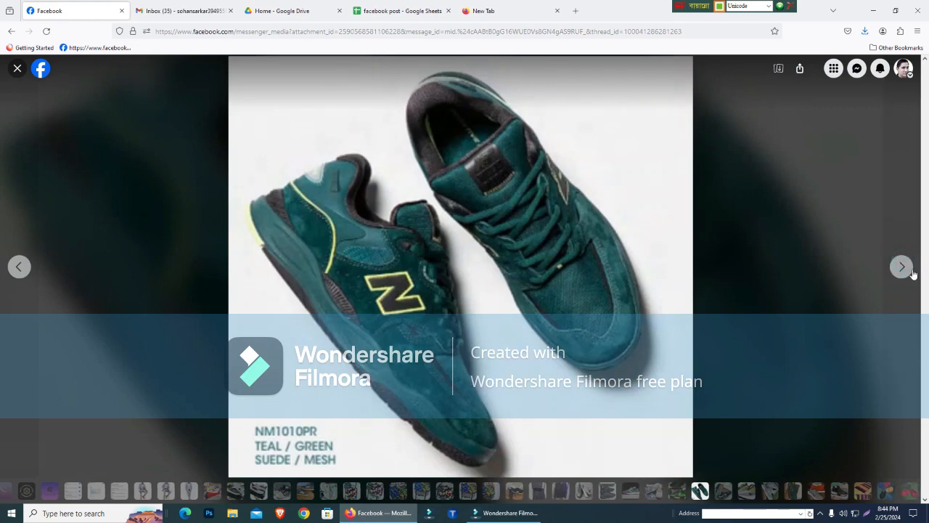
pyautogui.click(910, 272)
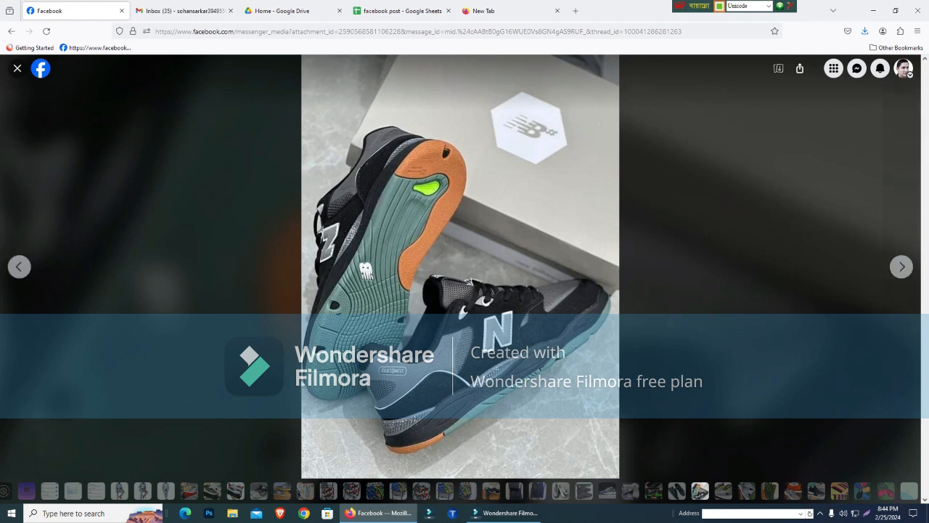
# - Merge cells J1:O1 in the facebook post spreadsheet to form a header cell beside the existing schedule
pyautogui.click(419, 5)
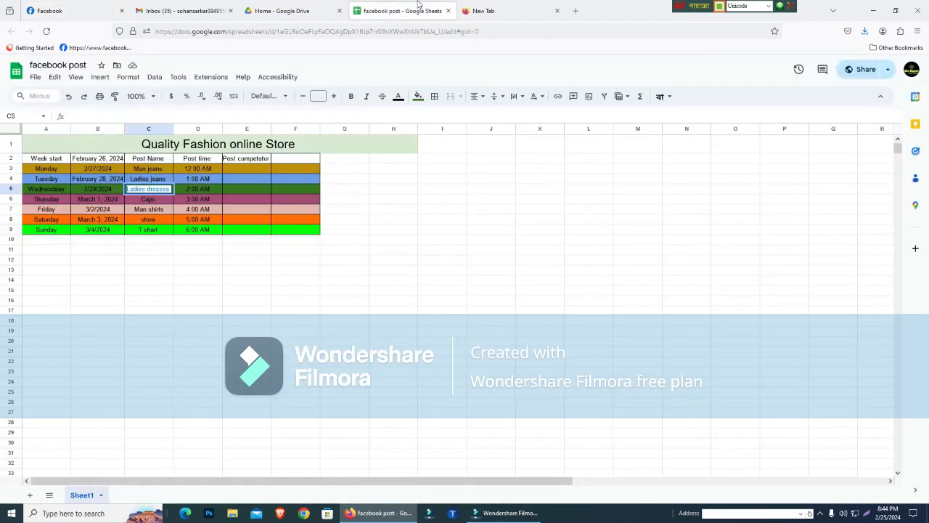
pyautogui.click(441, 289)
pyautogui.click(440, 239)
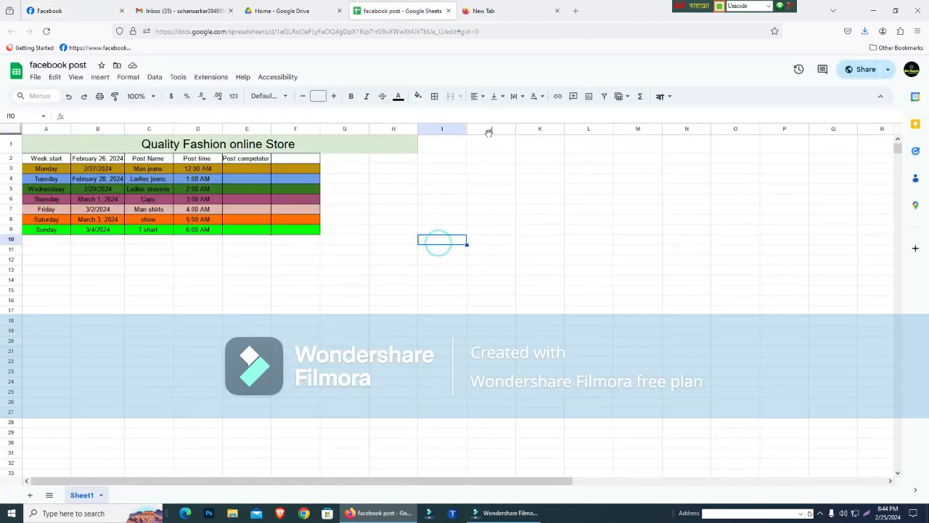
pyautogui.moveTo(484, 147); pyautogui.dragTo(788, 145)
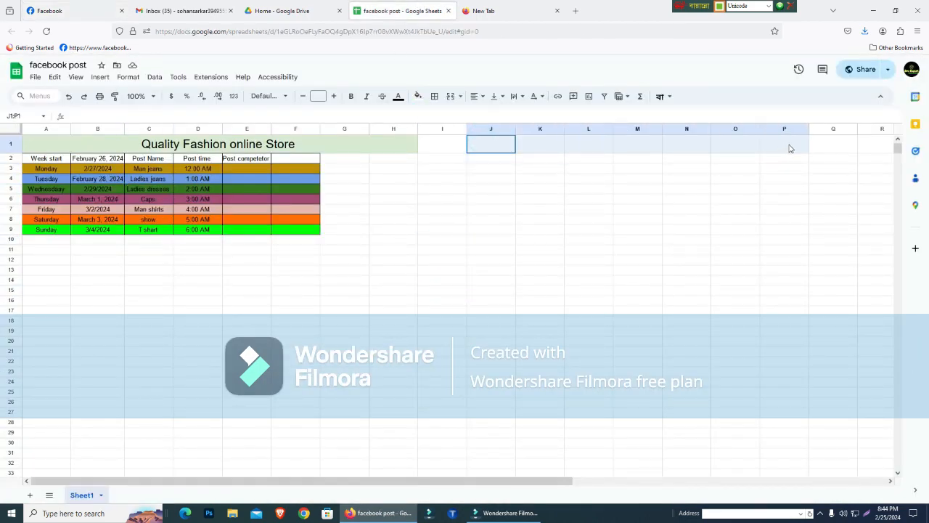
pyautogui.click(533, 268)
pyautogui.moveTo(470, 140); pyautogui.dragTo(746, 143)
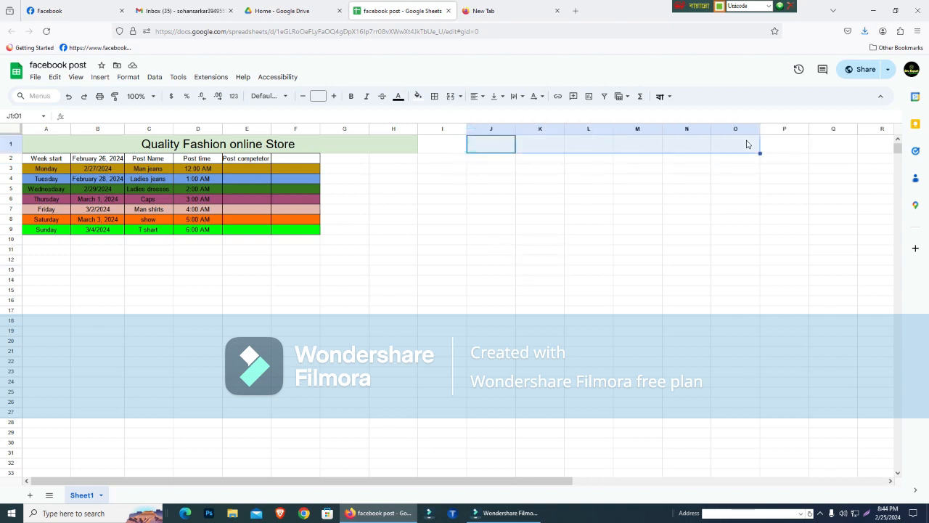
pyautogui.click(451, 96)
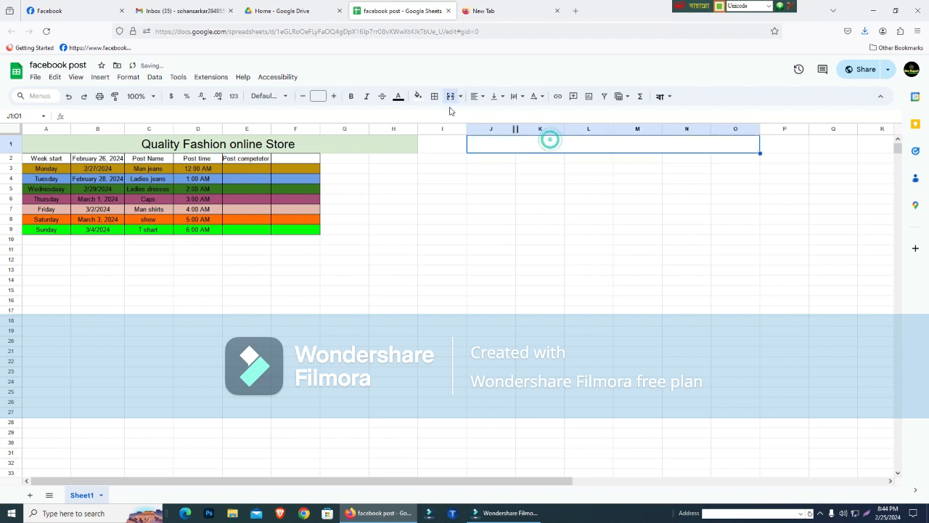
# - Fill the merged header cell J1:O1 with a light gray background
pyautogui.click(418, 96)
pyautogui.click(421, 130)
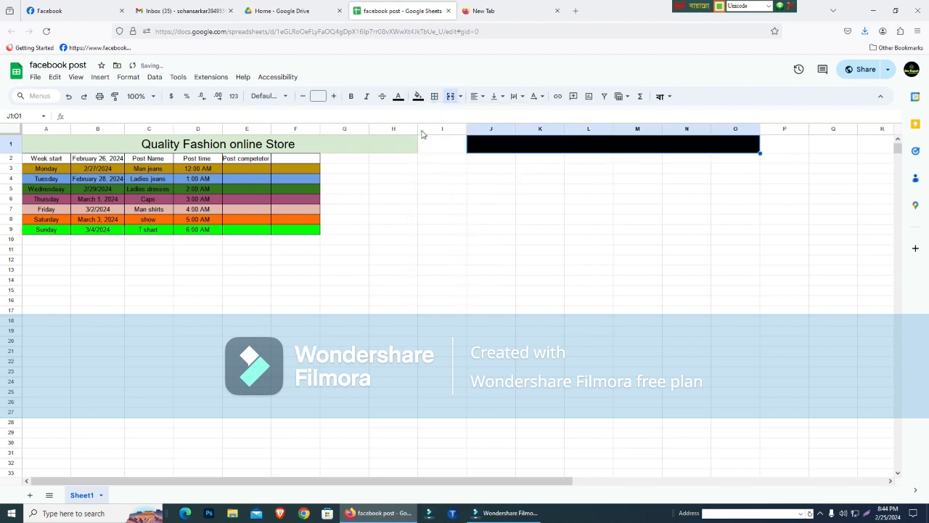
pyautogui.click(400, 98)
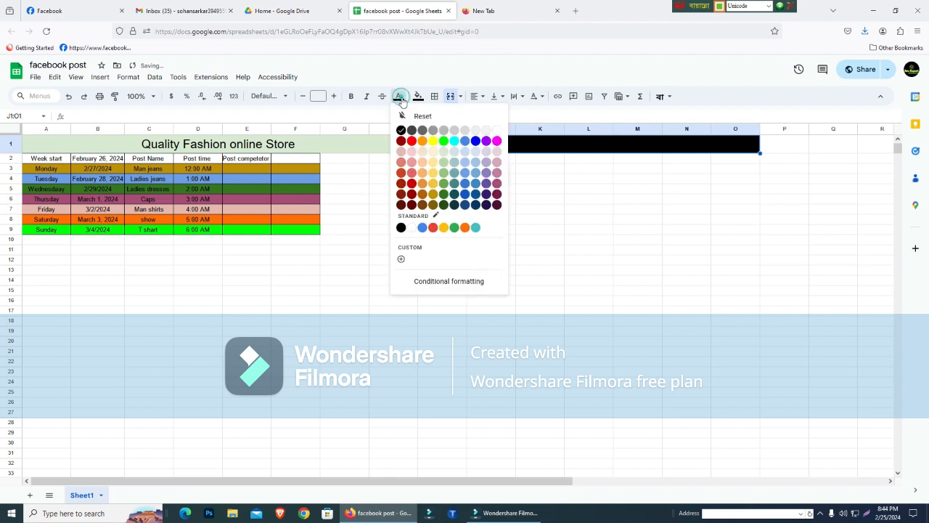
pyautogui.click(427, 98)
pyautogui.click(411, 99)
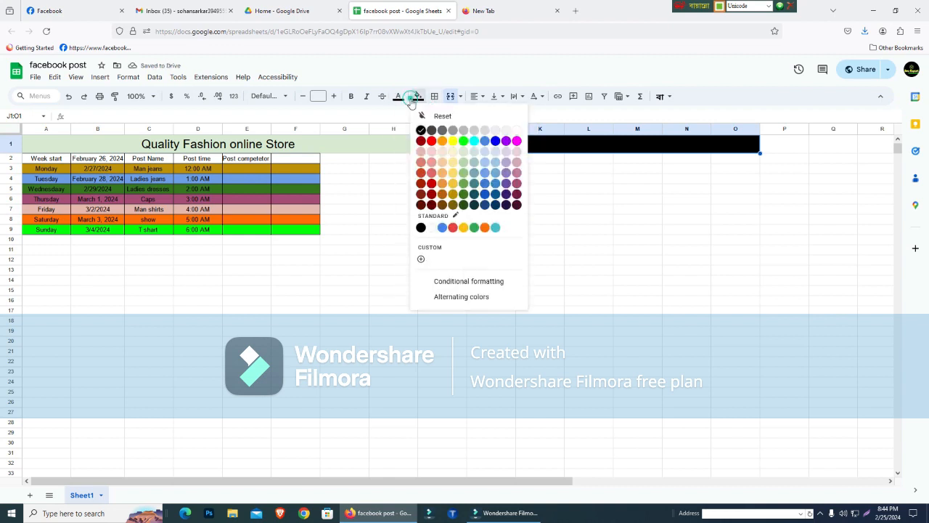
pyautogui.click(484, 131)
pyautogui.click(492, 190)
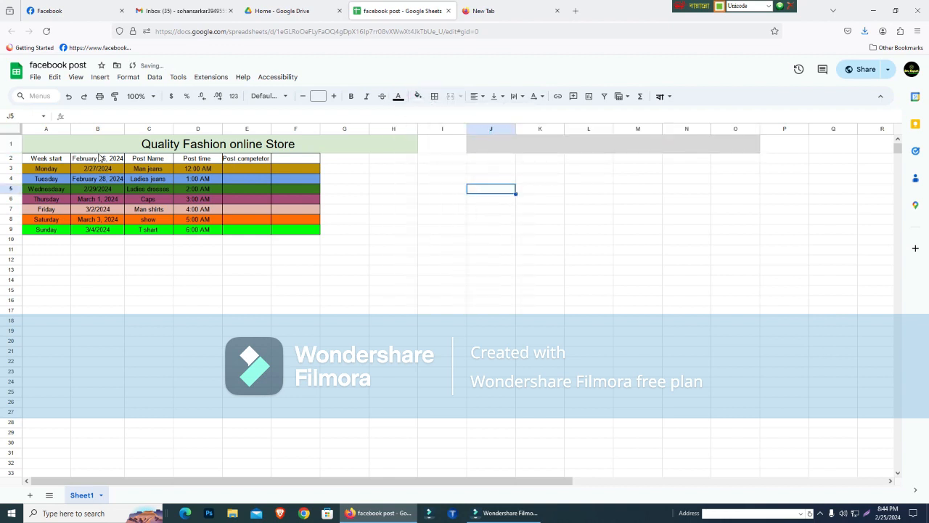
# - Copy the weekday names in A3:A9 to column J, starting at J2 under the gray header
pyautogui.moveTo(50, 167); pyautogui.dragTo(50, 230)
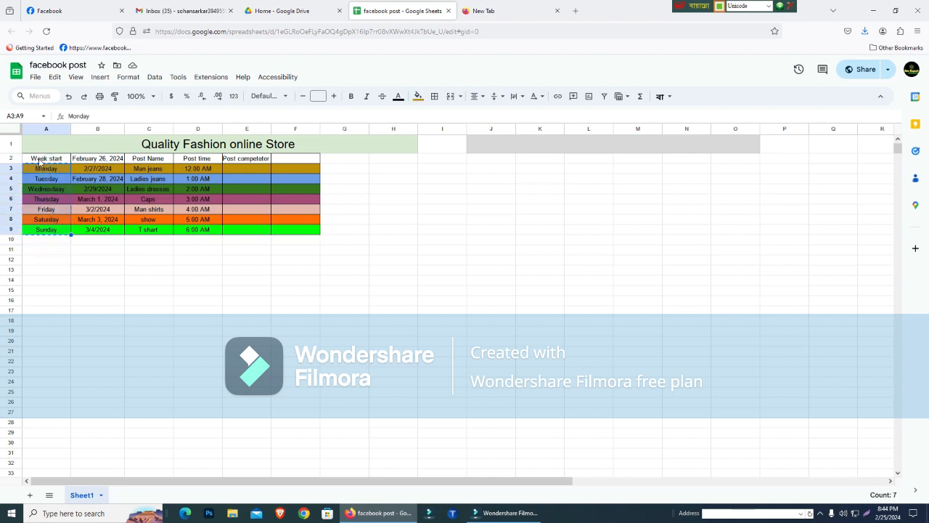
pyautogui.click(491, 158)
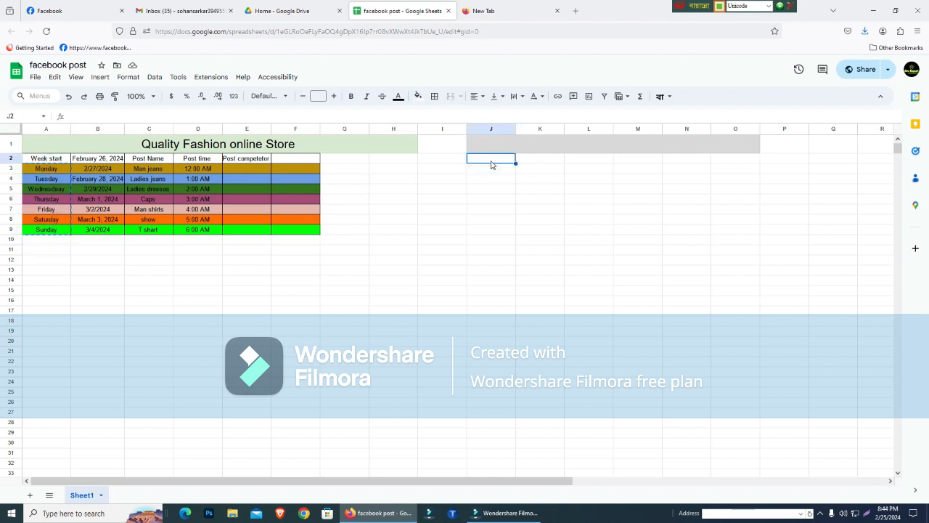
pyautogui.write('Monday Tuesday Wednesdaay Thursday Friday Saturday Sunday')
pyautogui.click(508, 320)
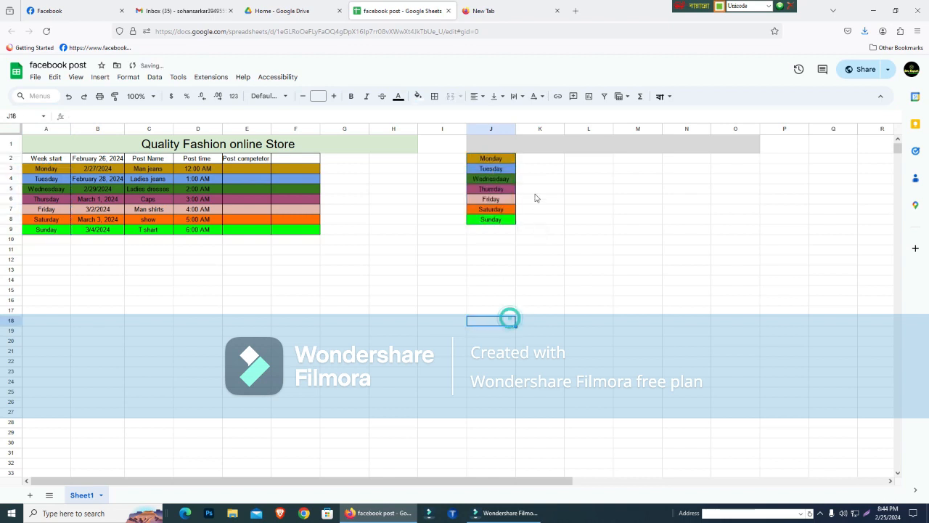
# - Copy the dates in B3:B9 to column K, starting at K2 beside the weekday names
pyautogui.moveTo(100, 158); pyautogui.dragTo(103, 230)
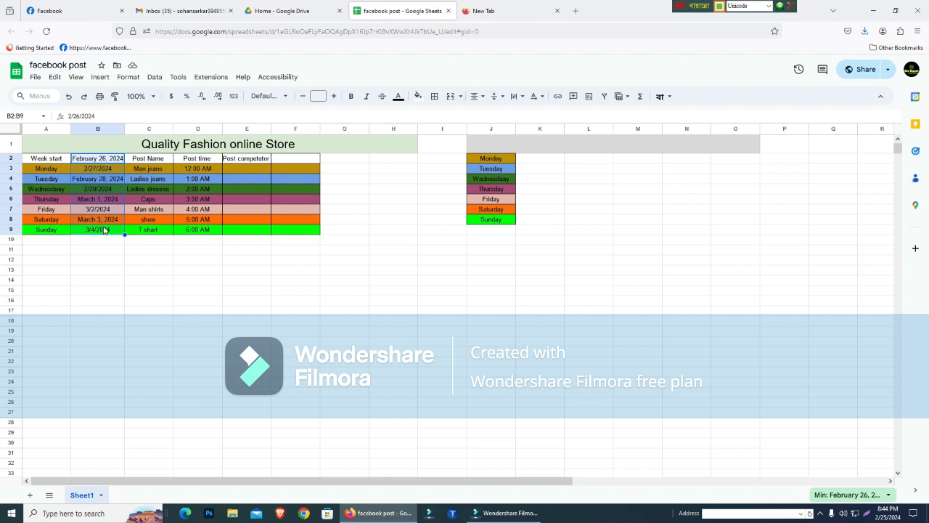
pyautogui.click(113, 302)
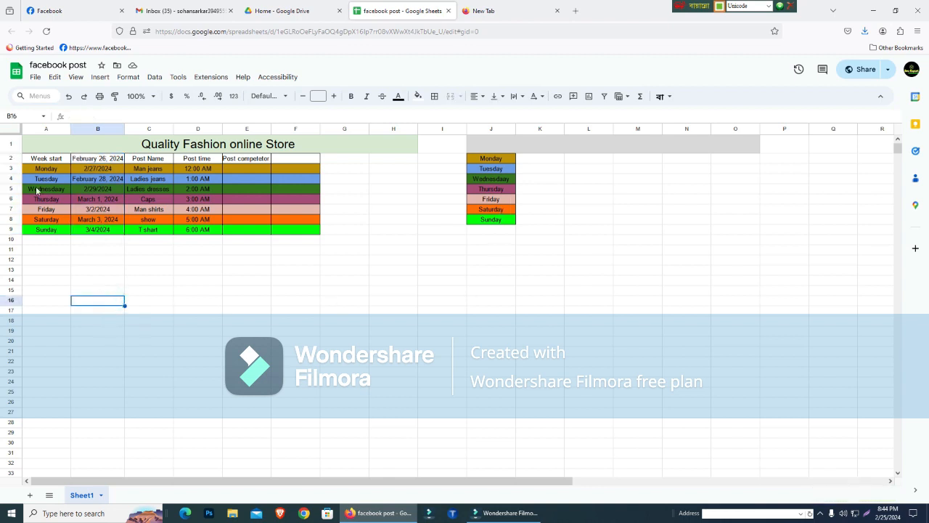
pyautogui.moveTo(80, 170); pyautogui.dragTo(112, 235)
pyautogui.hotkey('ctrl', 'c')
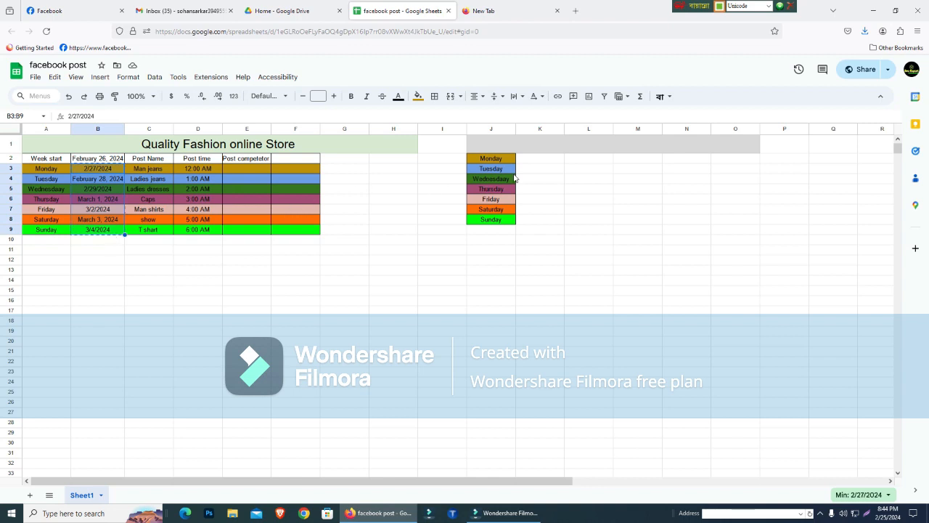
pyautogui.click(539, 159)
pyautogui.hotkey('ctrl', 'v')
pyautogui.click(511, 331)
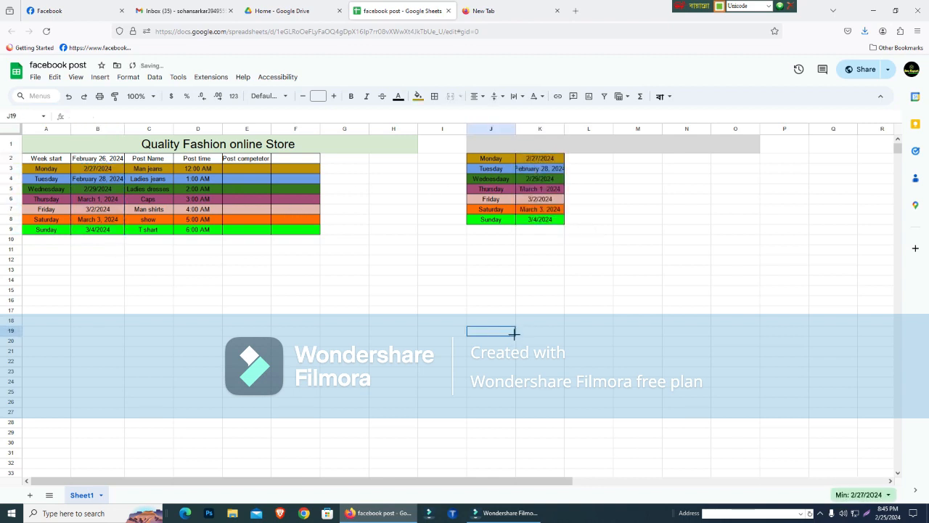
# - Try copying the post names together with their heading, C2:C9, to L2, and undo the paste
pyautogui.moveTo(135, 158); pyautogui.dragTo(161, 236)
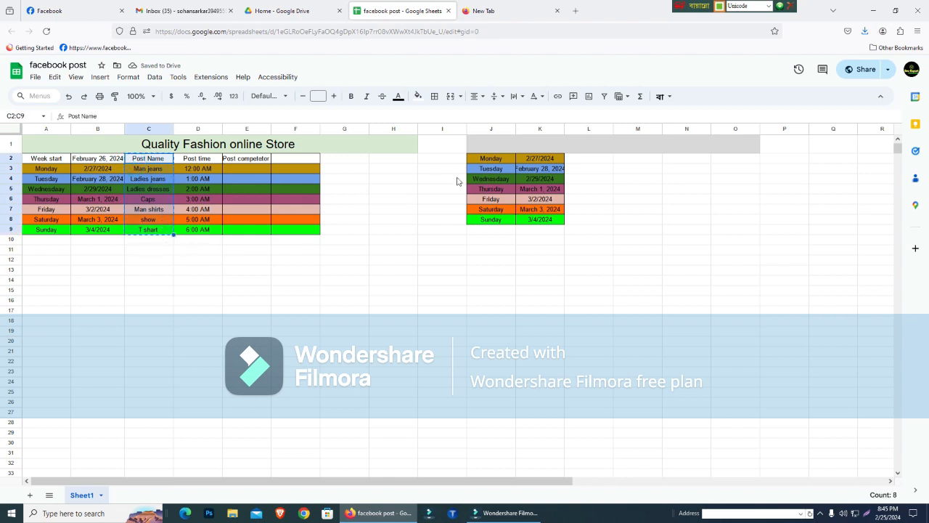
pyautogui.click(589, 158)
pyautogui.hotkey('ctrl', 'v')
pyautogui.click(516, 291)
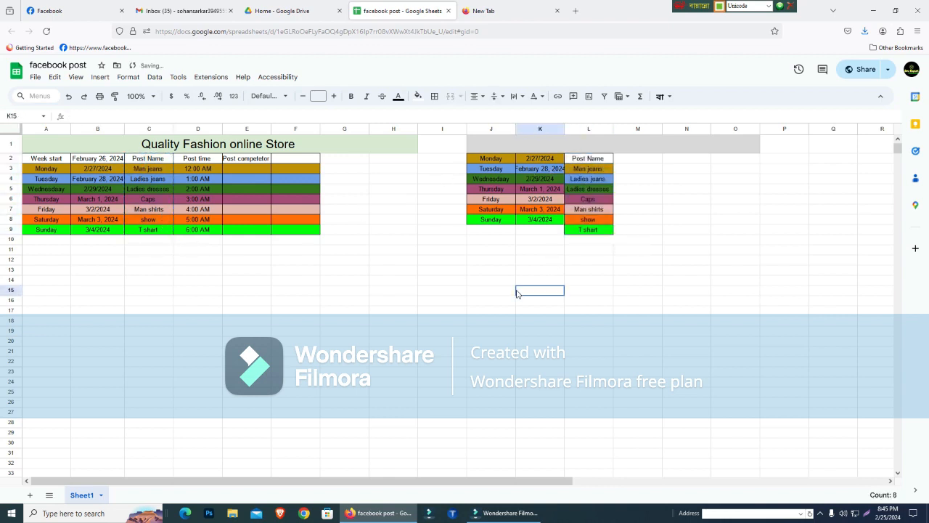
pyautogui.hotkey('ctrl', 'z')
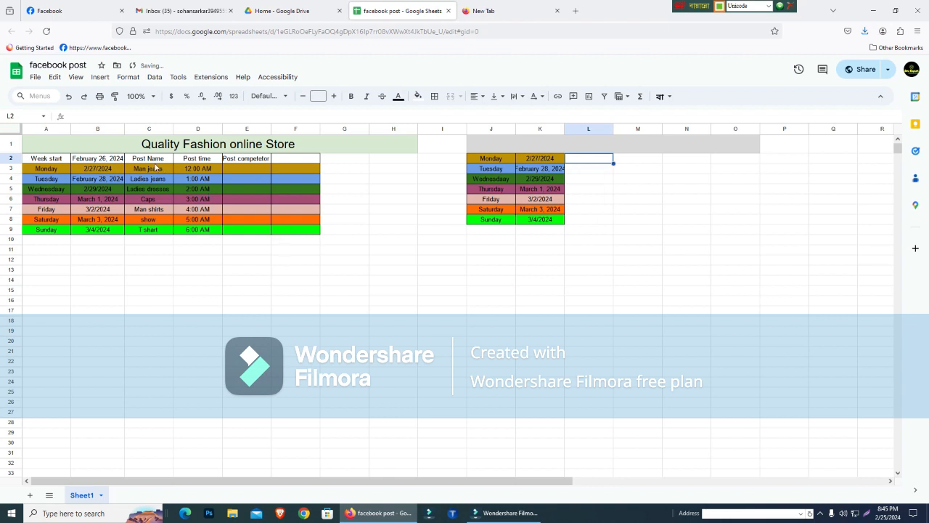
# - Copy only the post names in C3:C9 to column L, starting at L2 beside the dates
pyautogui.moveTo(135, 169); pyautogui.dragTo(158, 232)
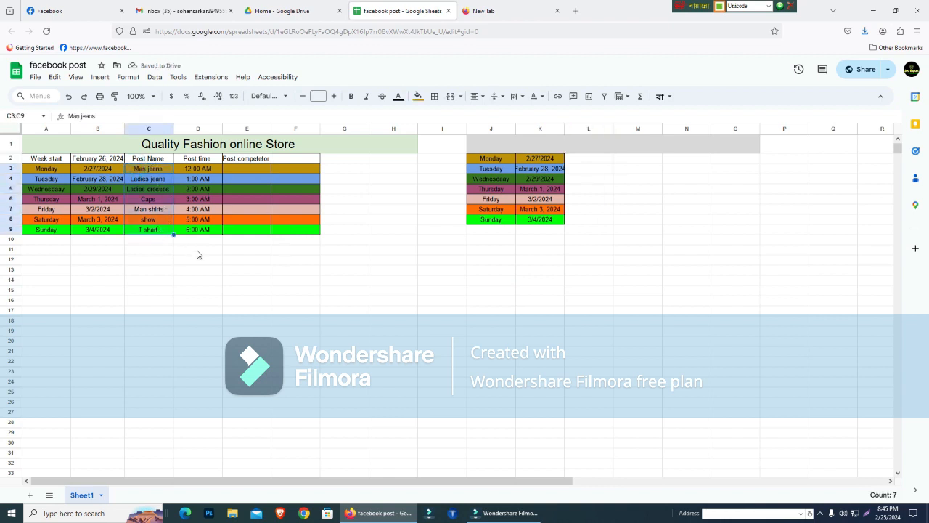
pyautogui.click(590, 161)
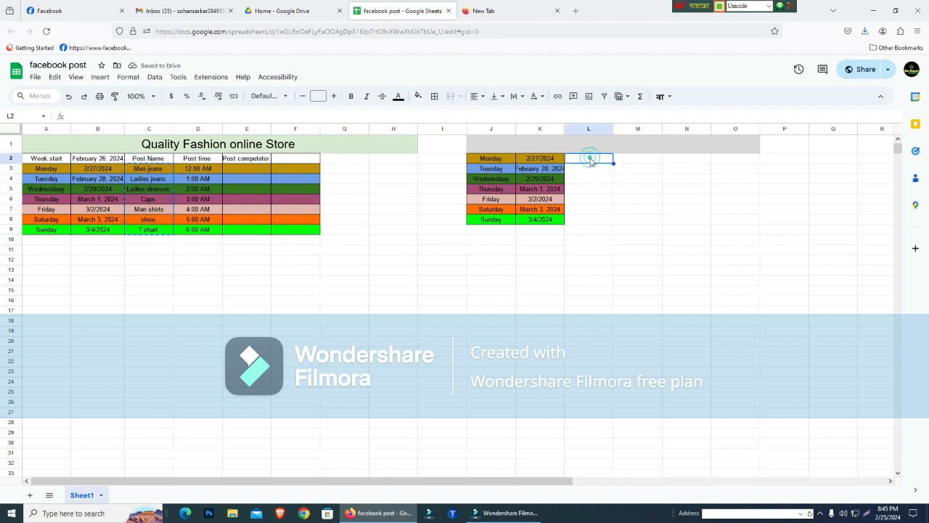
pyautogui.hotkey('ctrl', 'v')
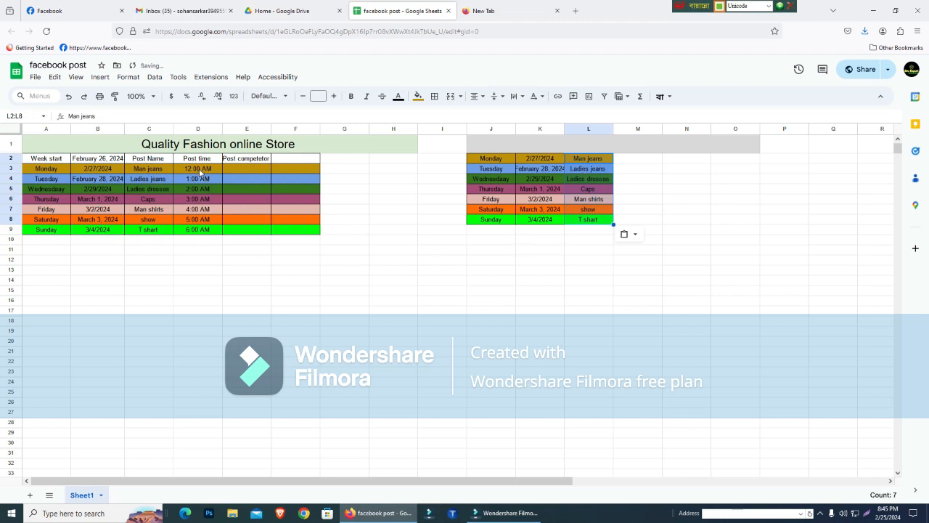
# - Copy the post times in D3:D9 to column M, starting at M2 beside the post names
pyautogui.moveTo(200, 172); pyautogui.dragTo(201, 231)
pyautogui.hotkey('ctrl', 'c')
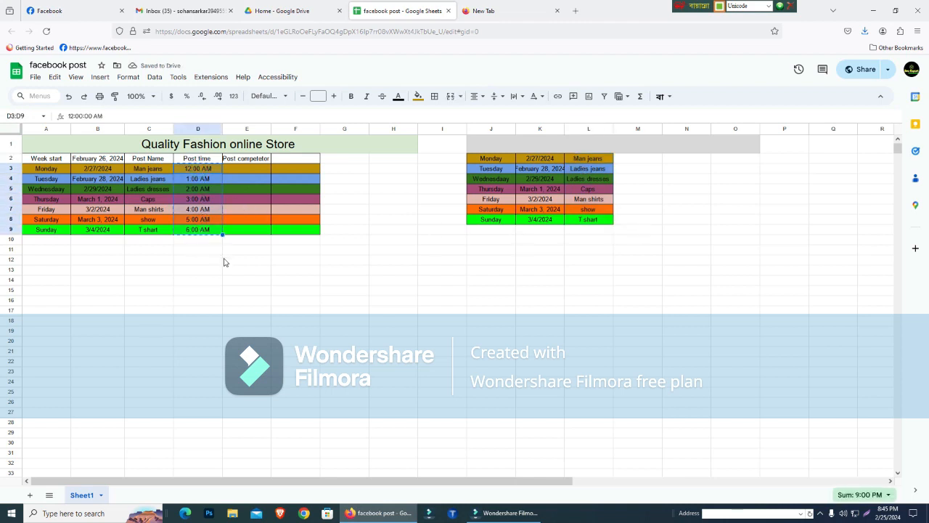
pyautogui.click(649, 159)
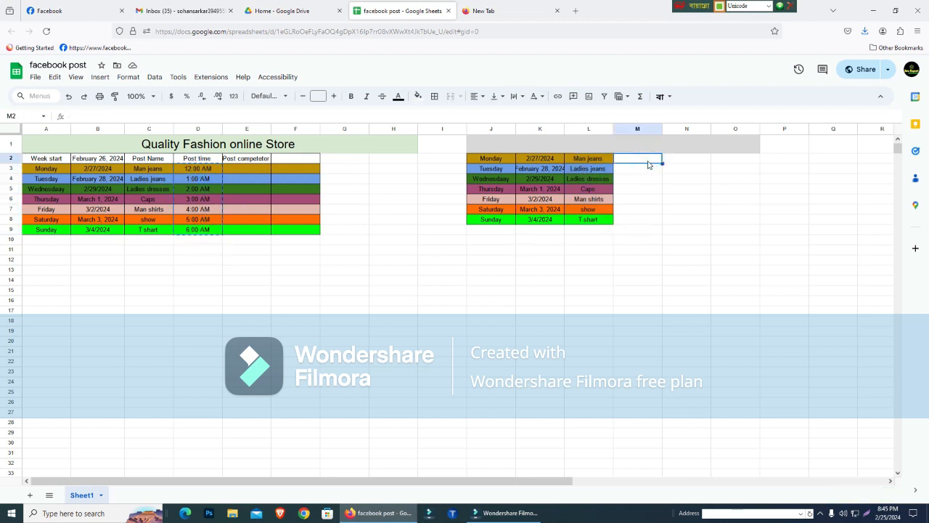
pyautogui.hotkey('ctrl', 'v')
pyautogui.click(645, 157)
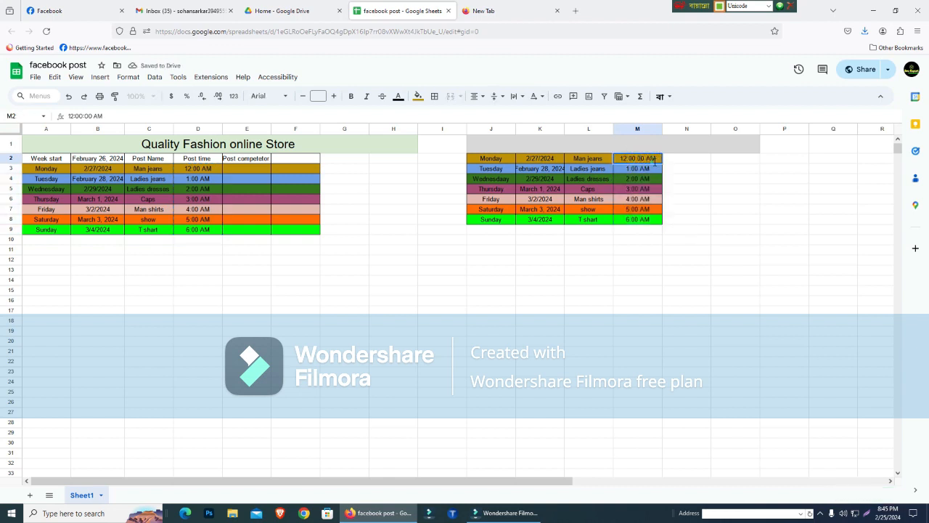
pyautogui.click(791, 214)
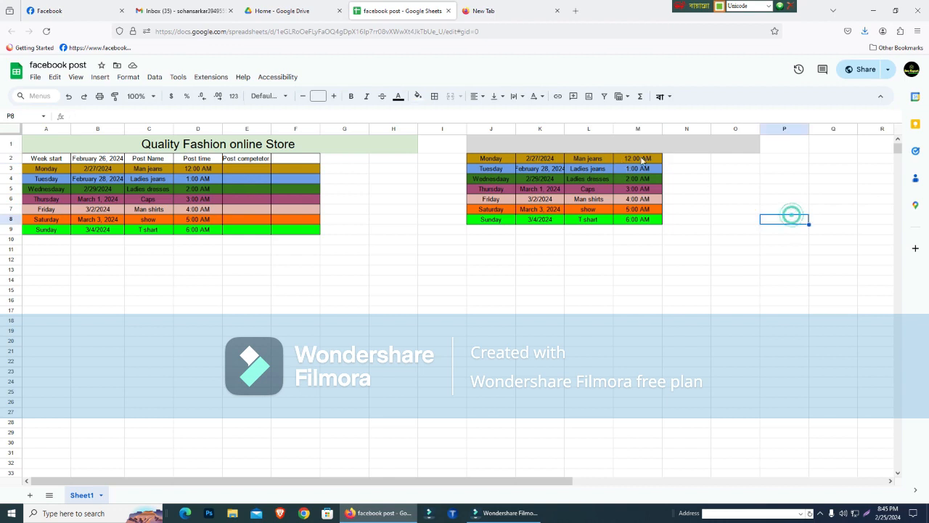
# - Autofill the hourly post times and cell formatting from M2 down through M8
pyautogui.click(644, 158)
pyautogui.moveTo(661, 163); pyautogui.dragTo(662, 226)
pyautogui.click(667, 257)
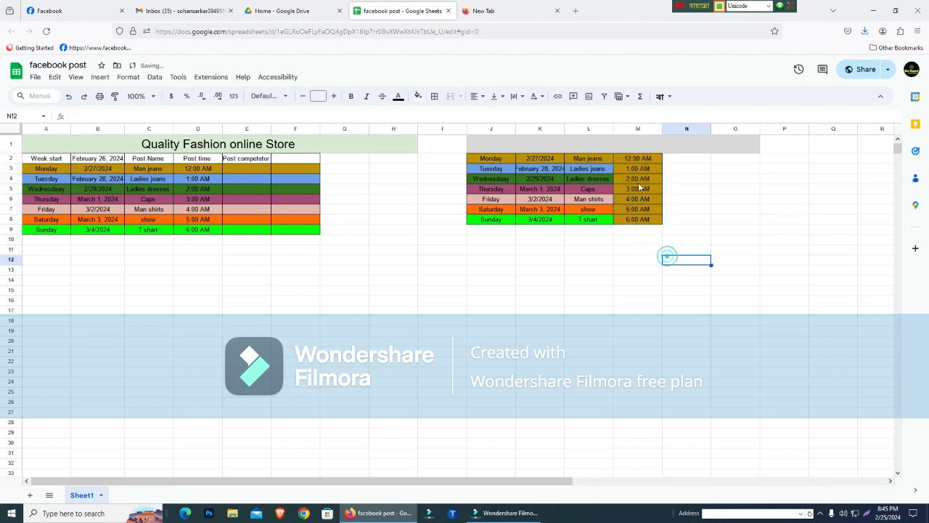
pyautogui.click(650, 158)
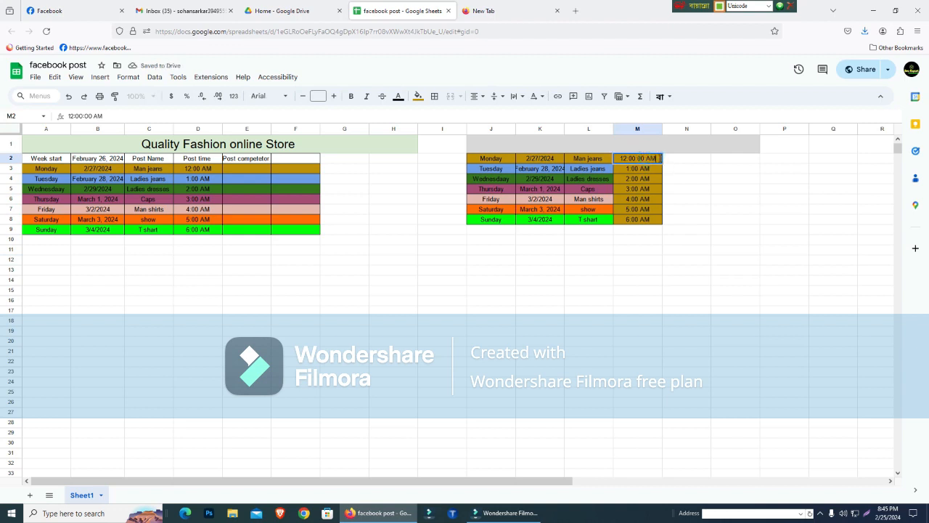
pyautogui.doubleClick(660, 158)
pyautogui.click(695, 200)
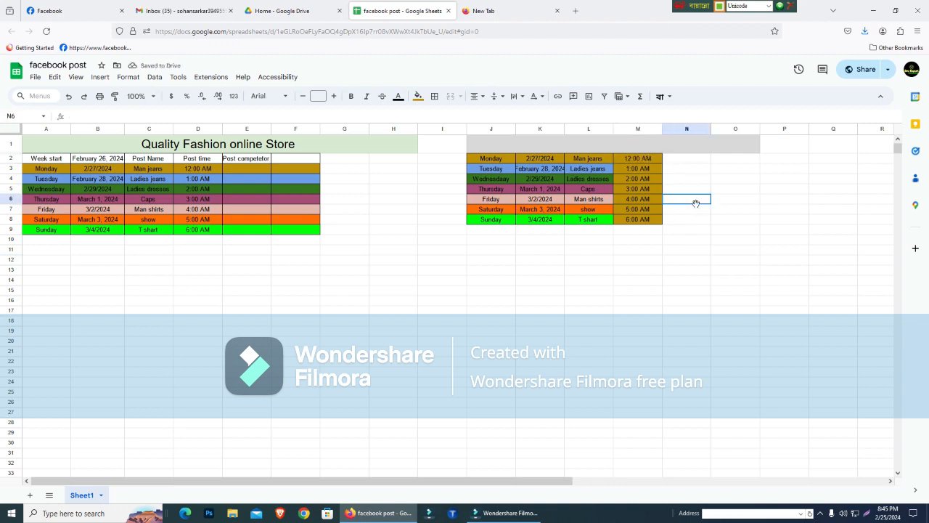
# - Copy the heading row A2:F2 of the Quality Fashion online Store table
pyautogui.click(647, 170)
pyautogui.click(676, 159)
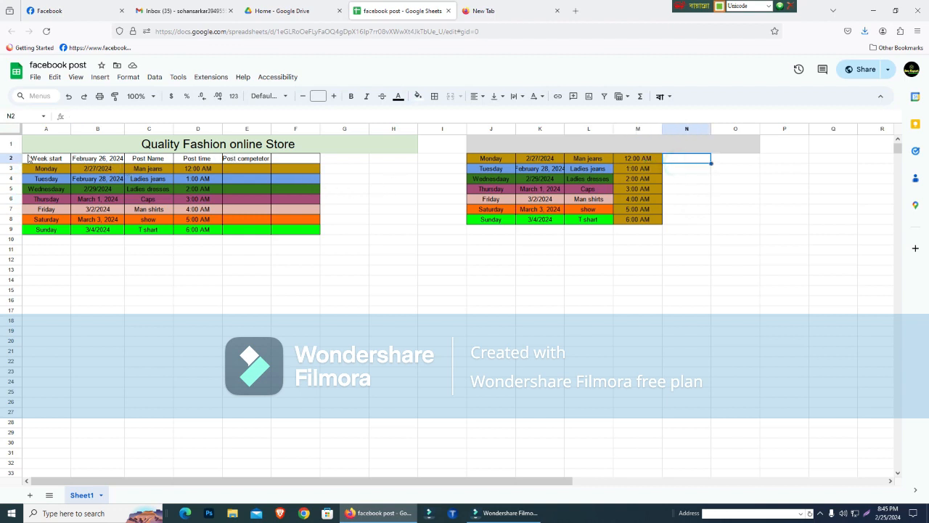
pyautogui.moveTo(29, 158); pyautogui.dragTo(313, 165)
pyautogui.hotkey('ctrl', 'c')
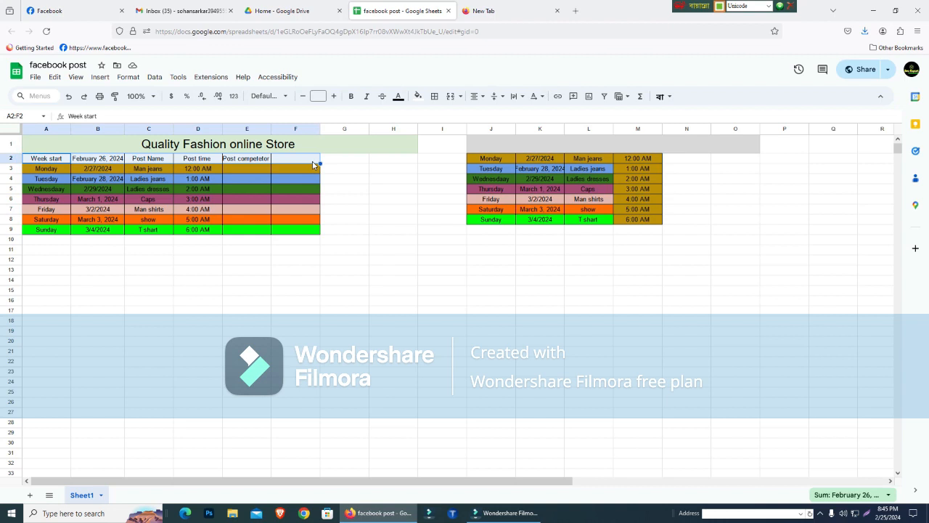
# - Try inserting a row above row 1, and undo the insertion
pyautogui.doubleClick(541, 158)
pyautogui.click(459, 151)
pyautogui.rightClick(459, 152)
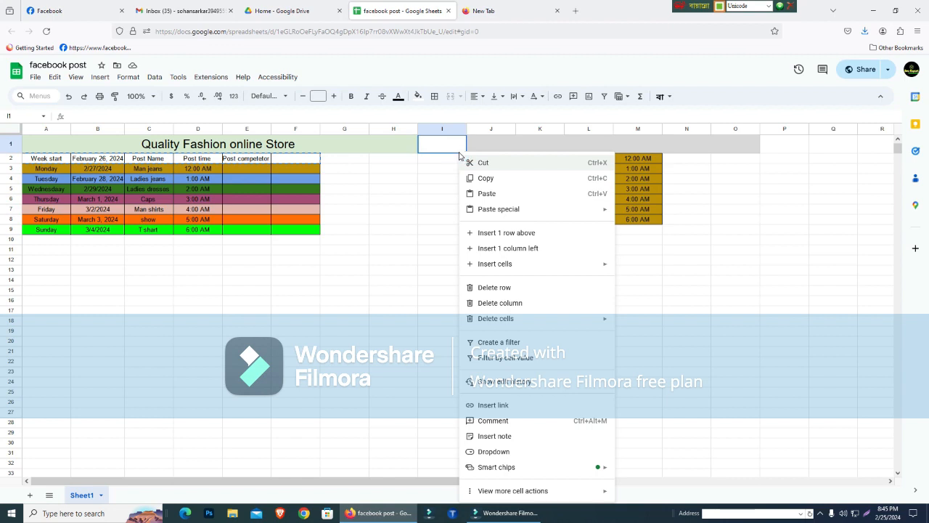
pyautogui.click(524, 233)
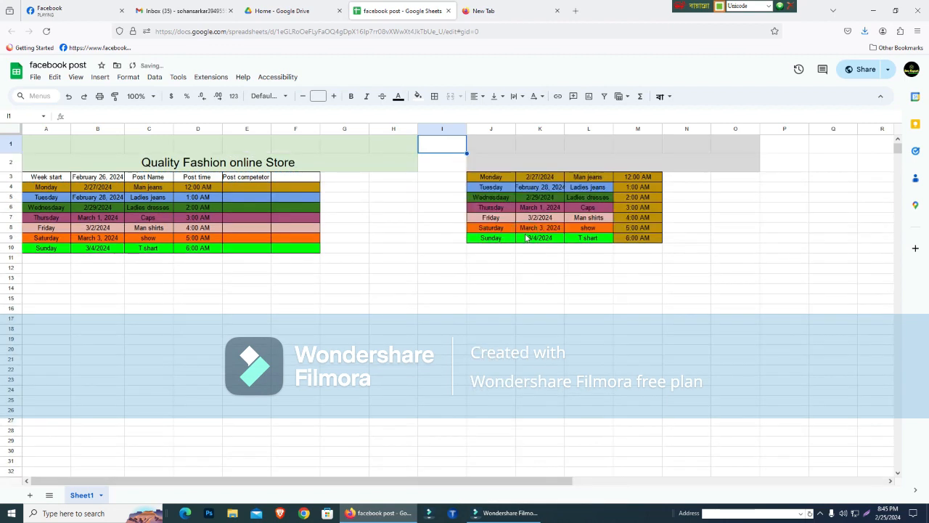
pyautogui.hotkey('ctrl', 'z')
pyautogui.click(520, 249)
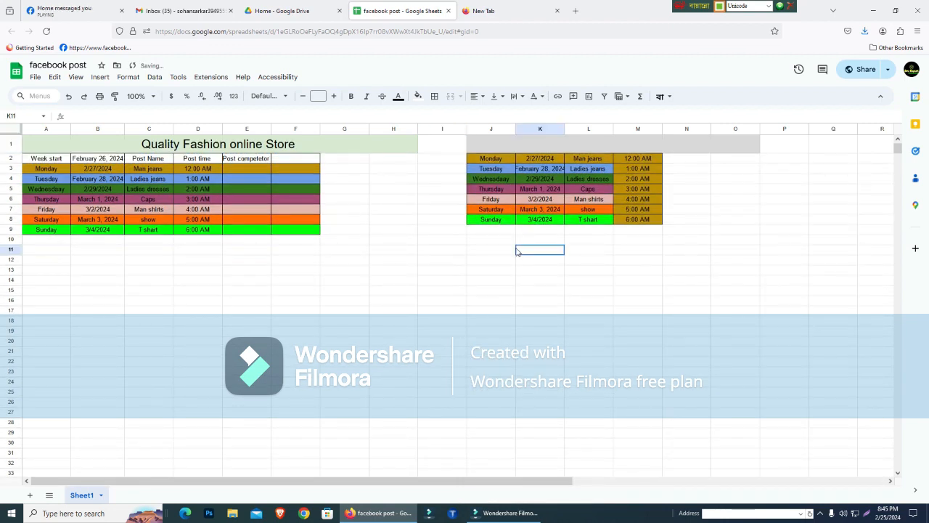
# - Insert one blank row above row 2 to make room for the second table's headings
pyautogui.click(458, 159)
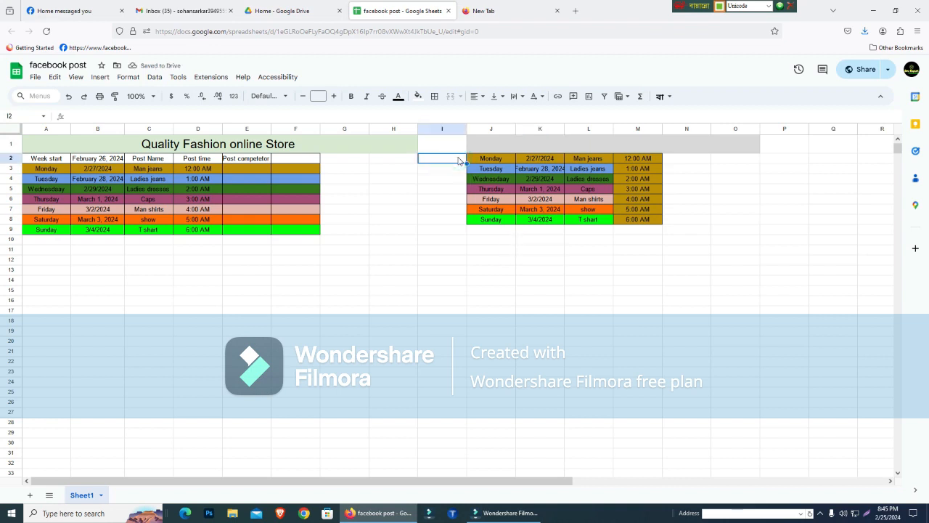
pyautogui.rightClick(458, 158)
pyautogui.click(516, 234)
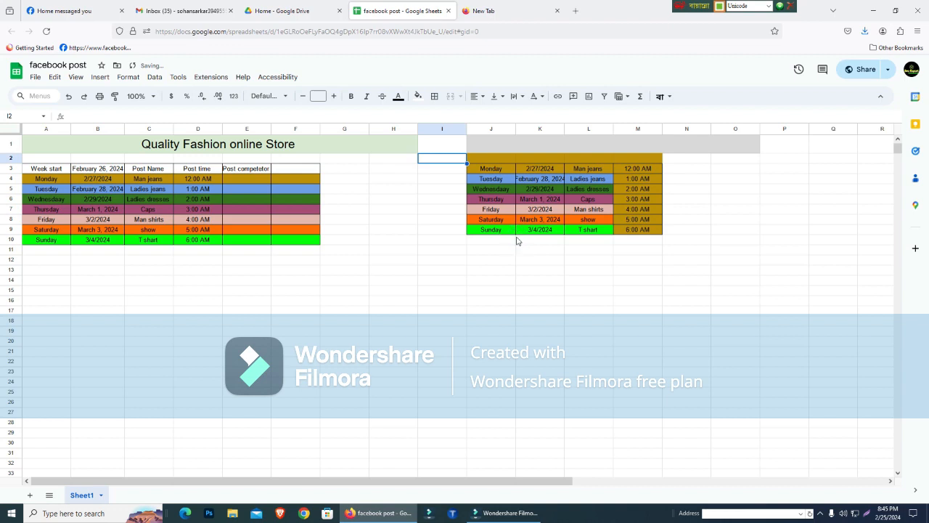
# - Paste the copied headings into the new row 2, starting at J2 above the second schedule
pyautogui.click(482, 152)
pyautogui.click(488, 158)
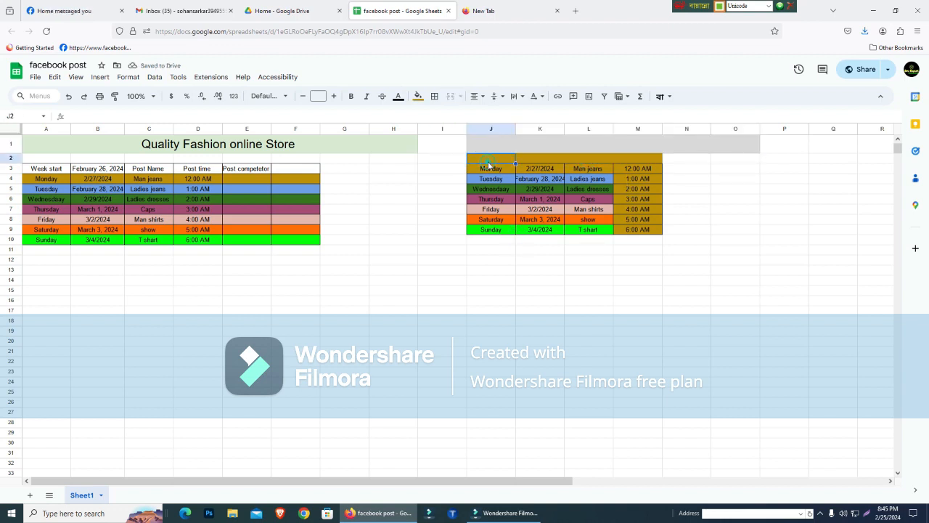
pyautogui.hotkey('ctrl', 'v')
pyautogui.click(687, 320)
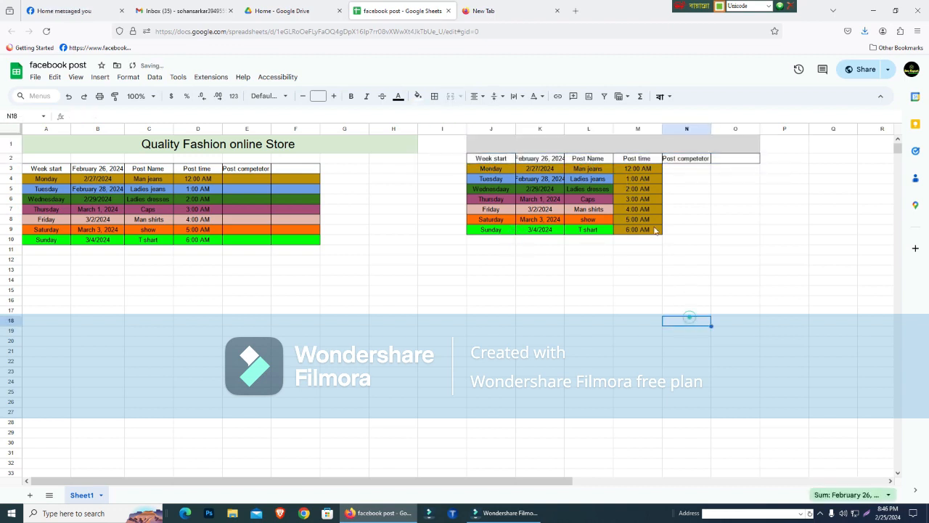
pyautogui.click(676, 172)
pyautogui.click(631, 301)
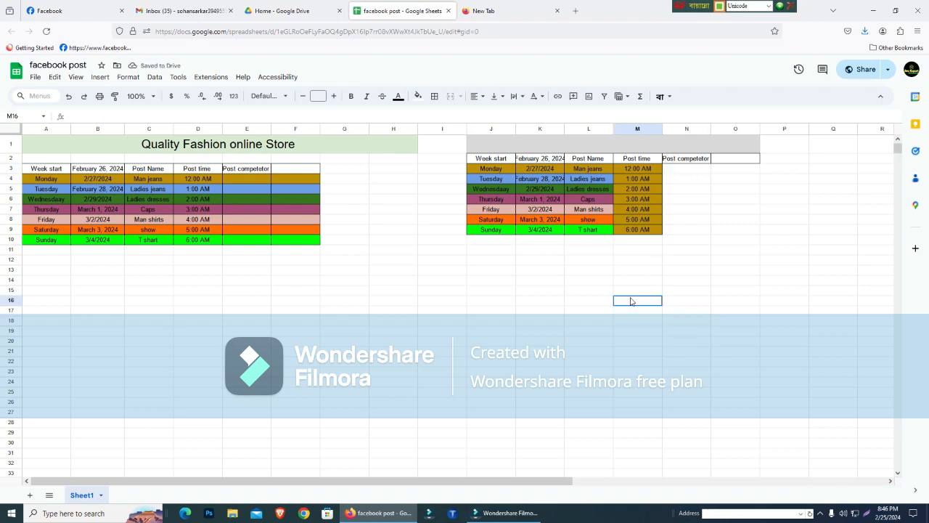
# - Check the new Messenger notification on Facebook and return to the facebook post spreadsheet
pyautogui.click(52, 9)
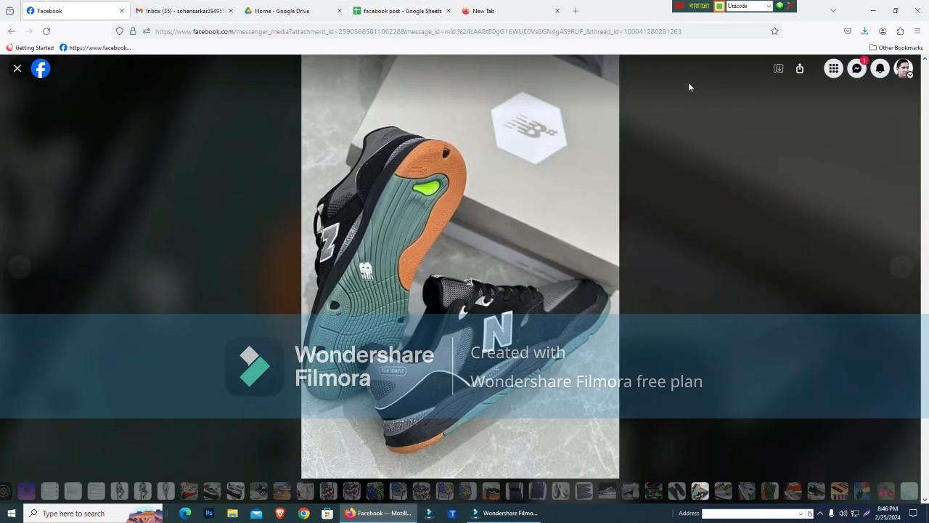
pyautogui.click(857, 69)
pyautogui.click(856, 69)
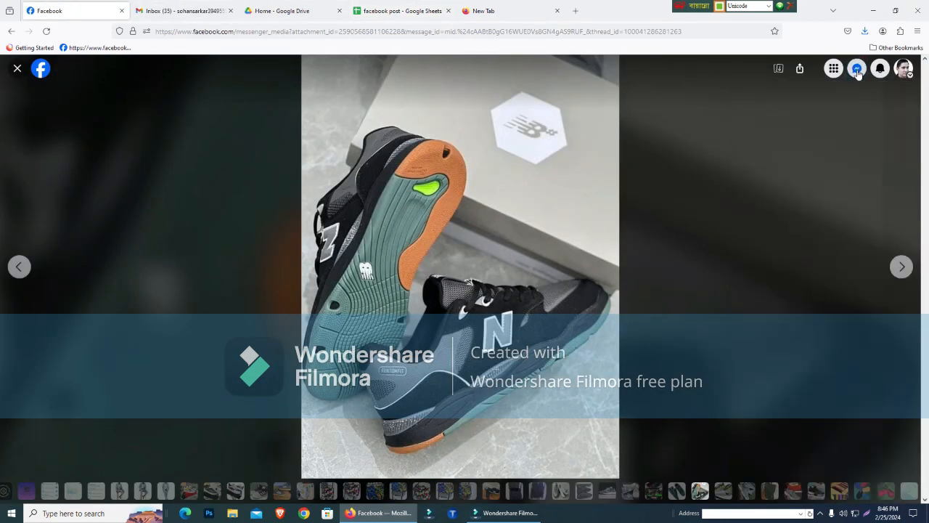
pyautogui.click(543, 9)
pyautogui.click(405, 6)
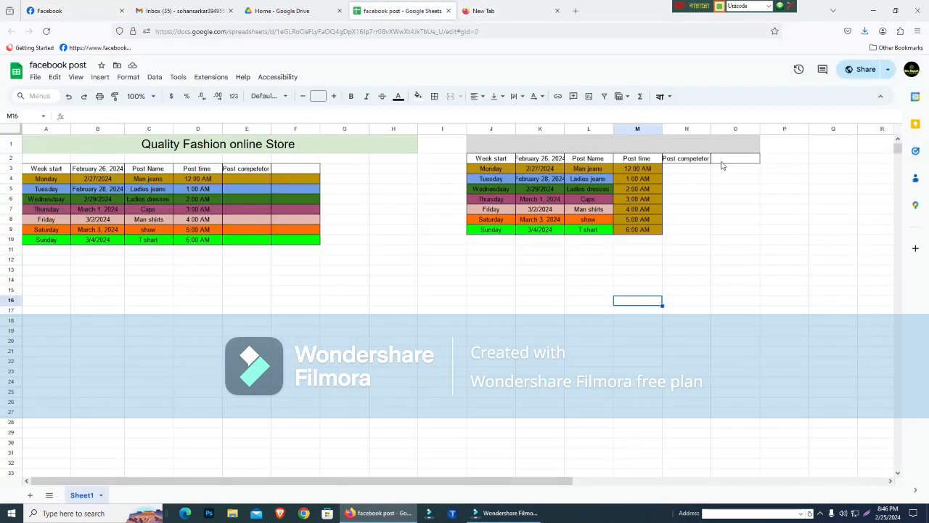
pyautogui.click(628, 308)
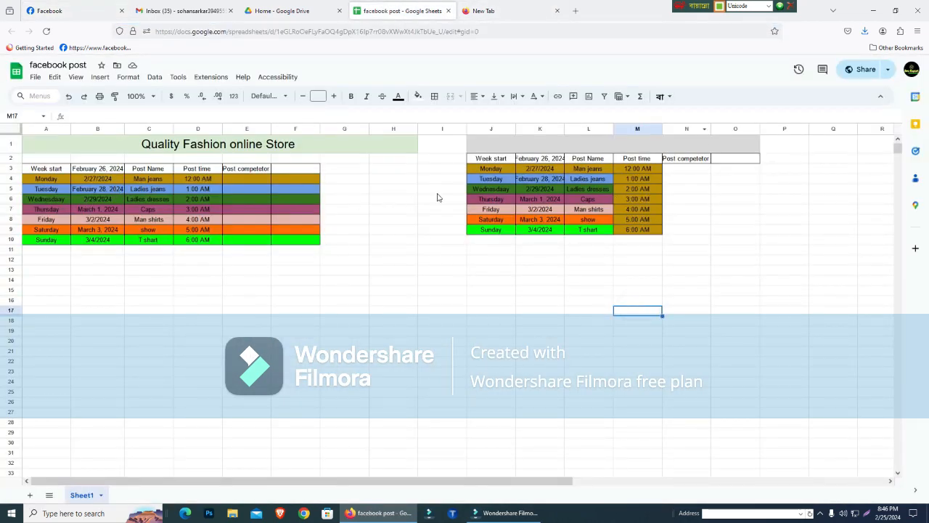
pyautogui.click(686, 279)
pyautogui.click(719, 190)
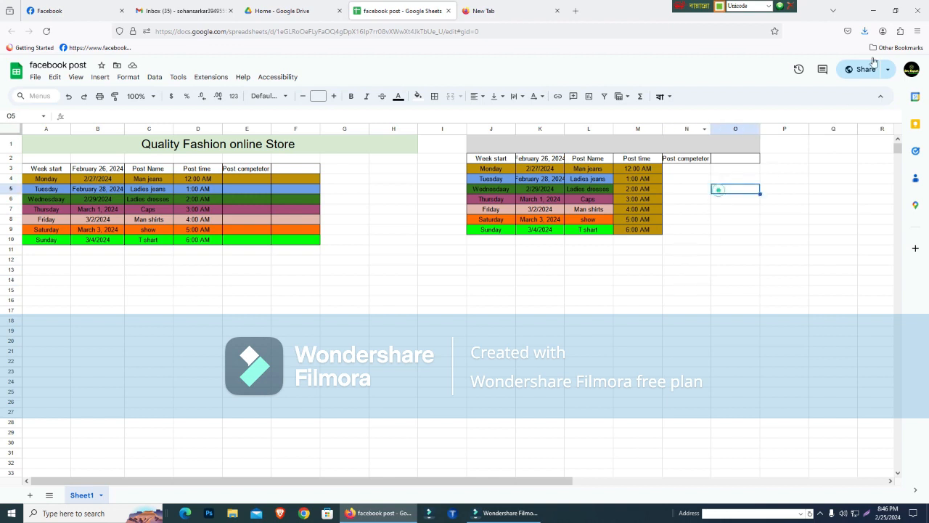
# - Copy the title text "Quality Fashion online Store" from the first table into the merged grey header cell J1:O1
pyautogui.click(556, 146)
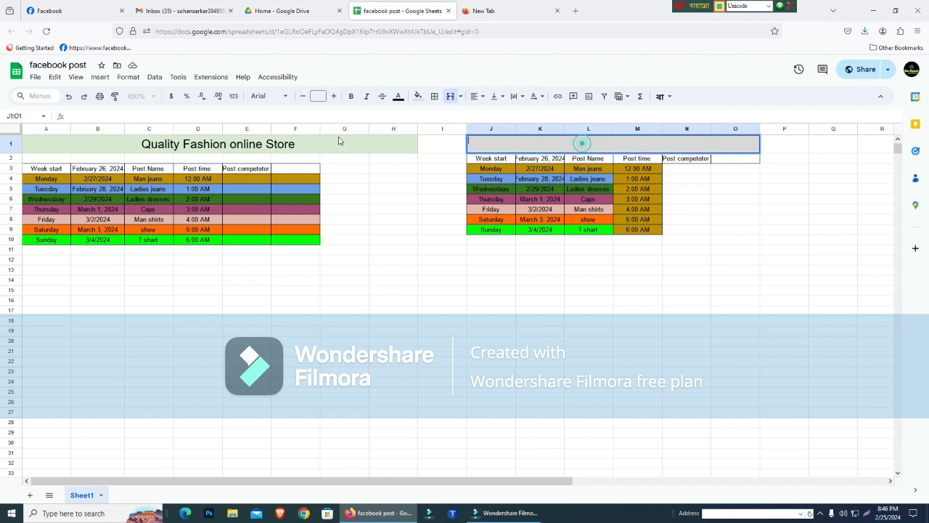
pyautogui.click(303, 143)
pyautogui.doubleClick(299, 142)
pyautogui.tripleClick(298, 143)
pyautogui.hotkey('ctrl', 'c')
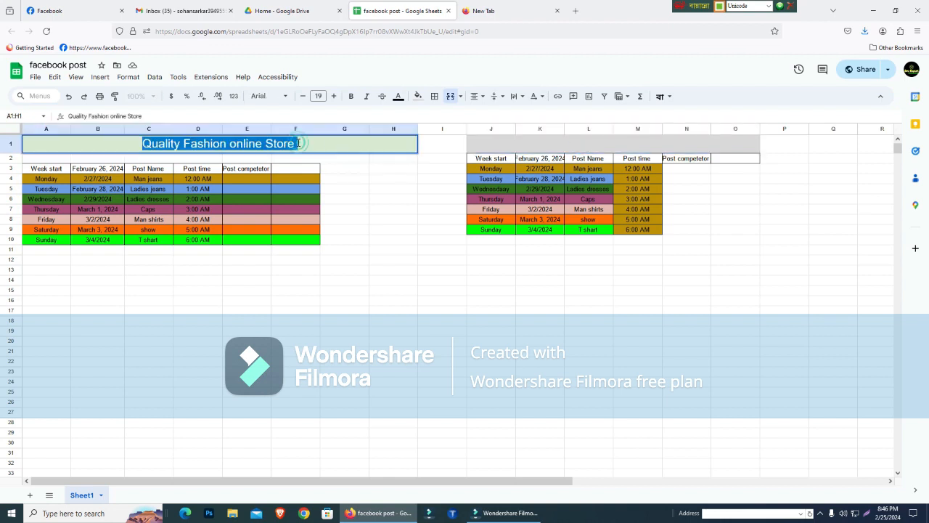
pyautogui.click(592, 148)
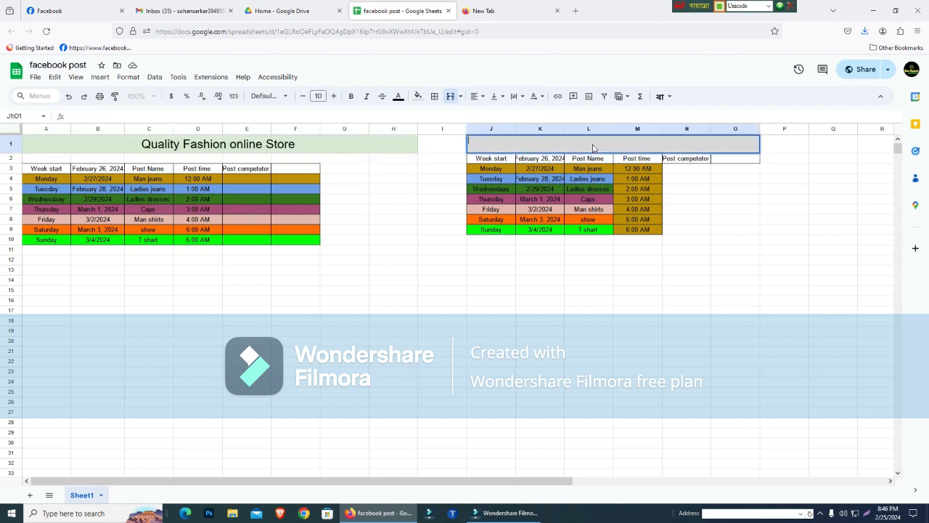
pyautogui.hotkey('ctrl', 'v')
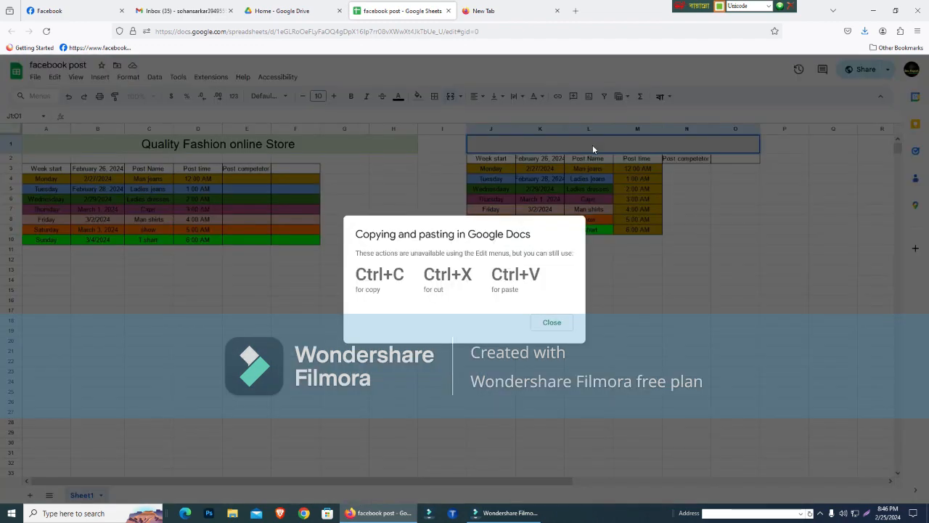
pyautogui.click(552, 328)
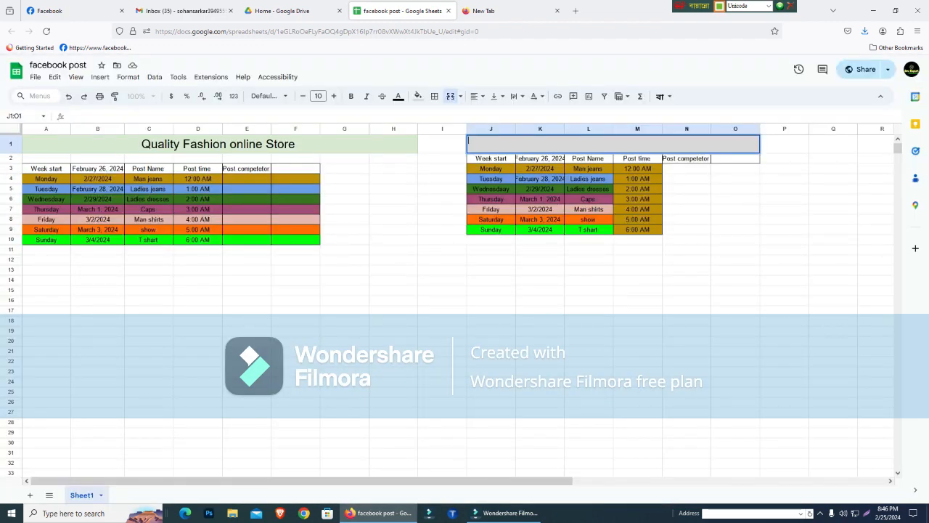
pyautogui.hotkey('ctrl', 'v')
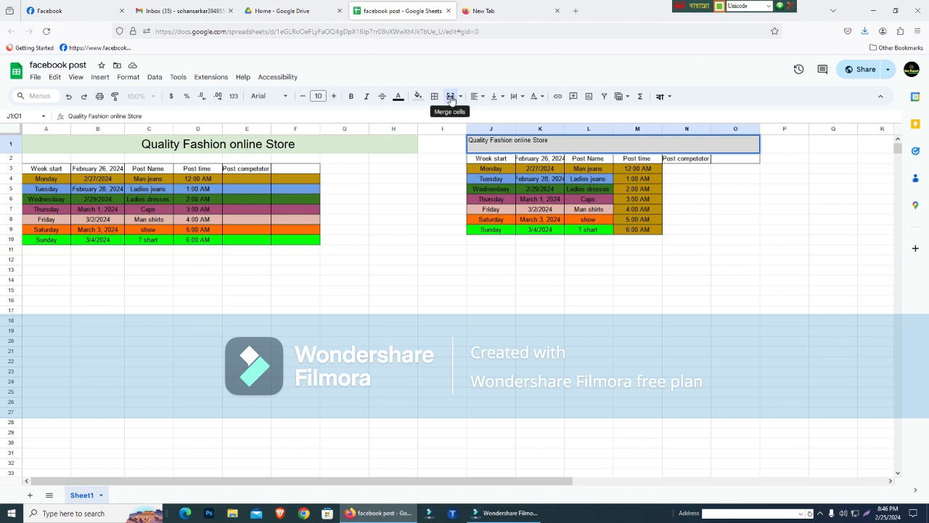
# - Center the second table's title horizontally and align it to the vertical middle of J1:O1
pyautogui.click(475, 96)
pyautogui.click(492, 114)
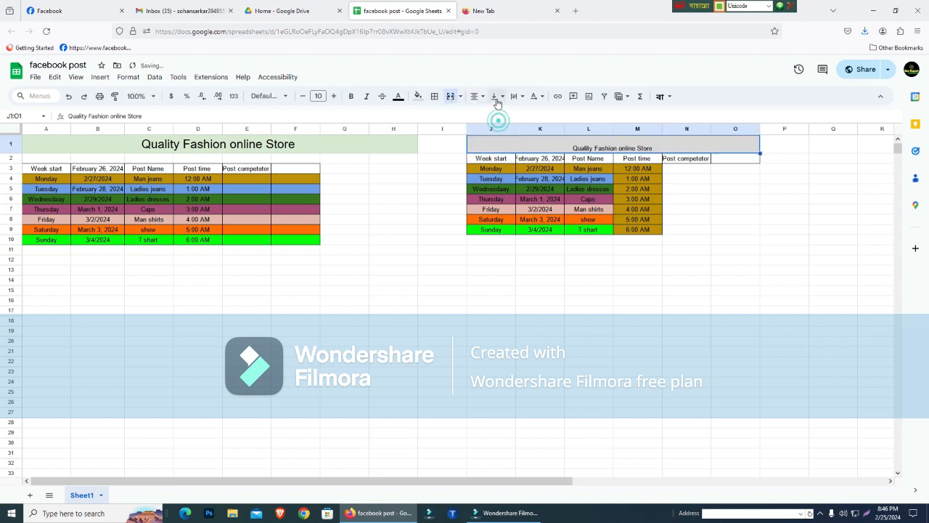
pyautogui.click(497, 100)
pyautogui.click(511, 116)
pyautogui.click(588, 340)
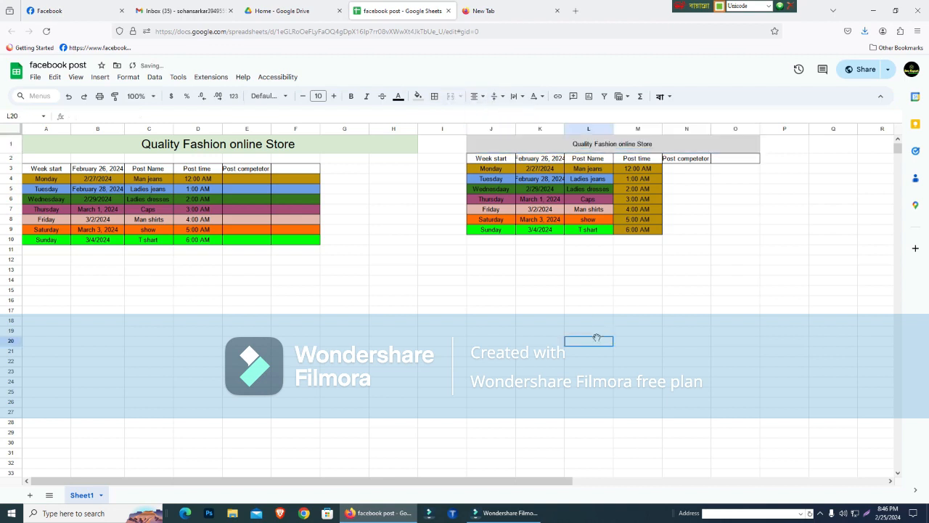
pyautogui.click(498, 180)
pyautogui.click(500, 198)
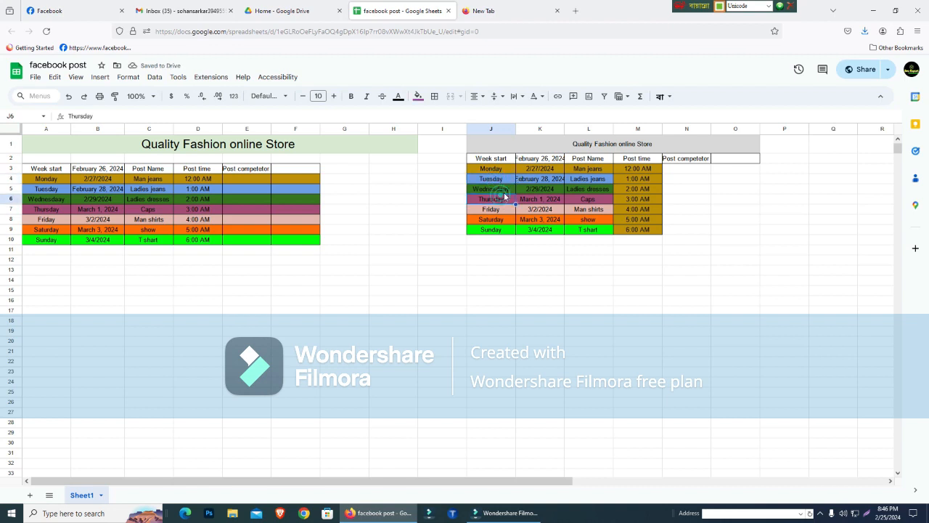
pyautogui.click(626, 185)
pyautogui.click(595, 190)
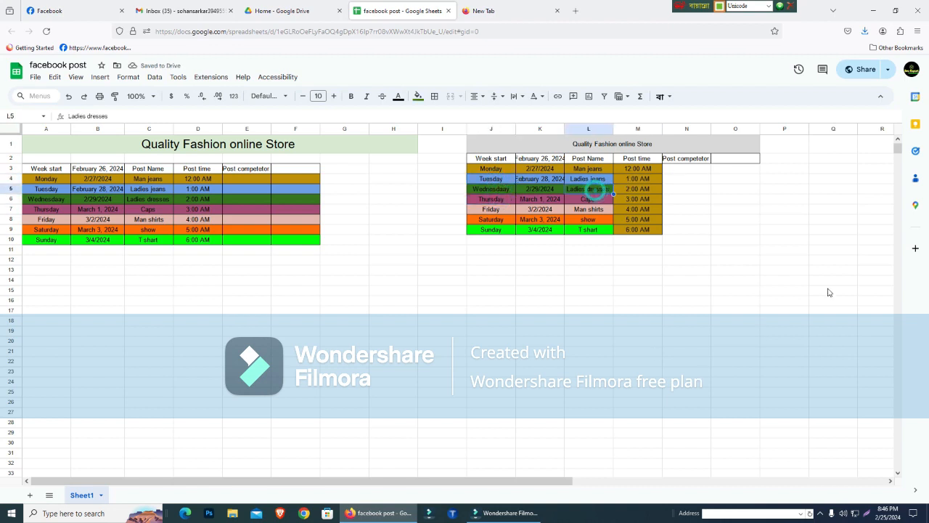
# - Switch to Facebook and close the open shoe photo to return to the home feed
pyautogui.click(58, 10)
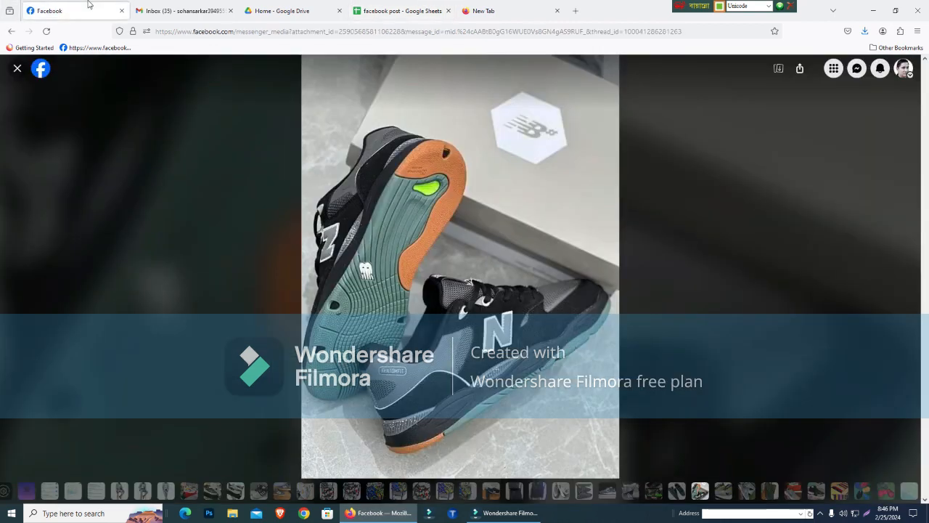
pyautogui.click(18, 68)
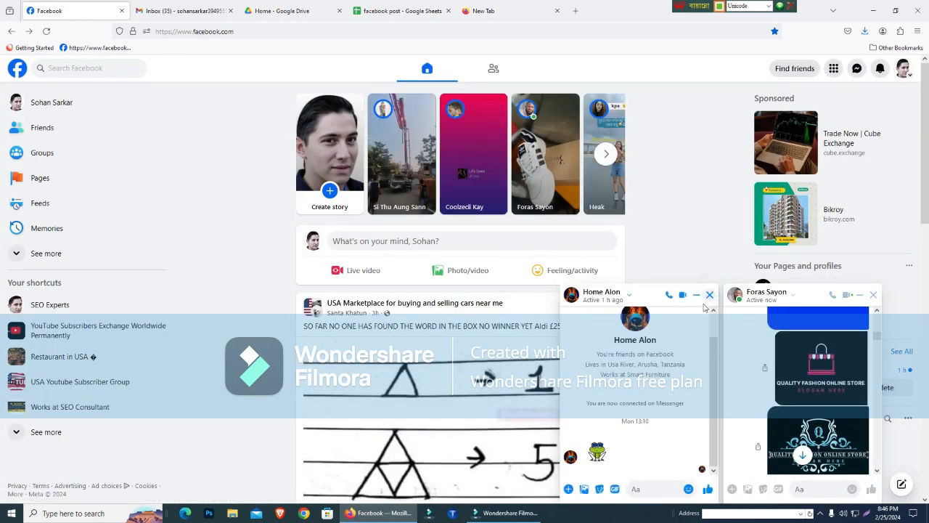
# - Send the message "hom" in the open chat with the frog sticker, and close that chat window
pyautogui.click(644, 485)
pyautogui.write('h')
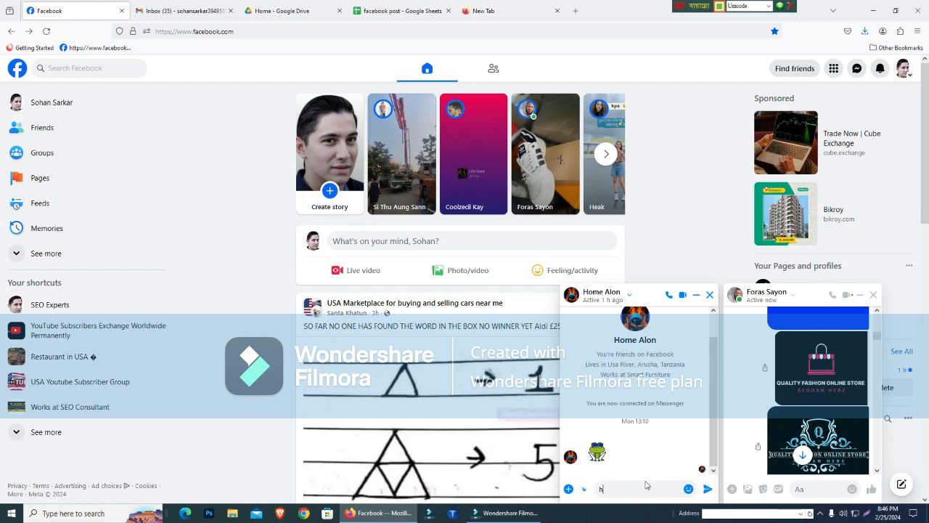
pyautogui.write('om')
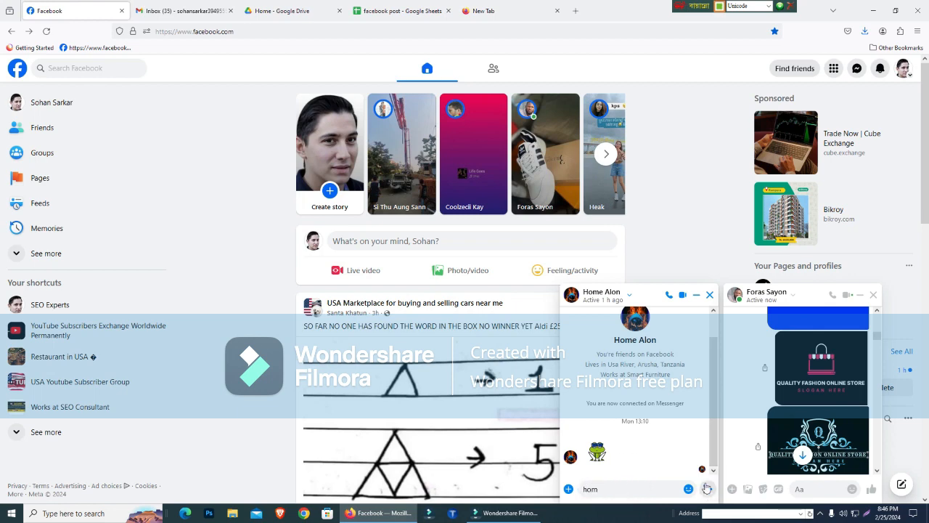
pyautogui.click(708, 488)
pyautogui.click(709, 296)
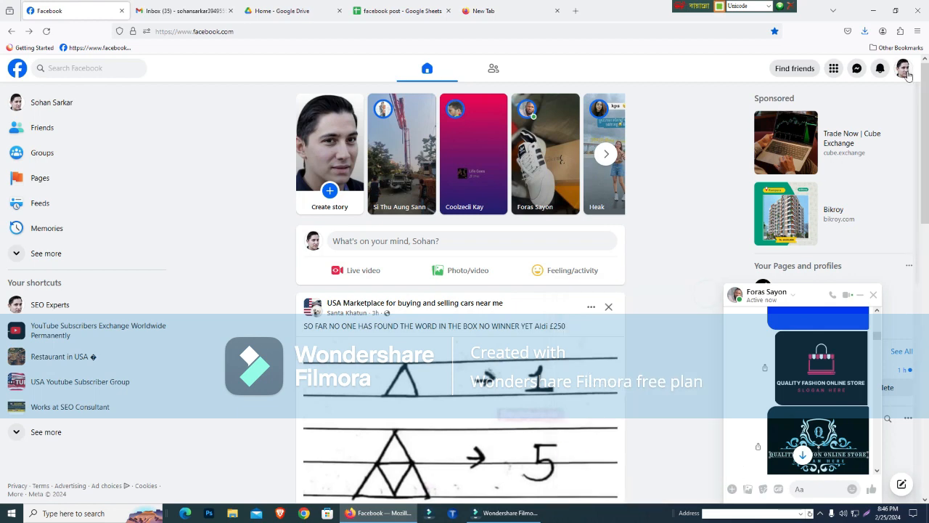
# - Show all available Facebook profiles and switch to the SEO Experts profile
pyautogui.click(903, 68)
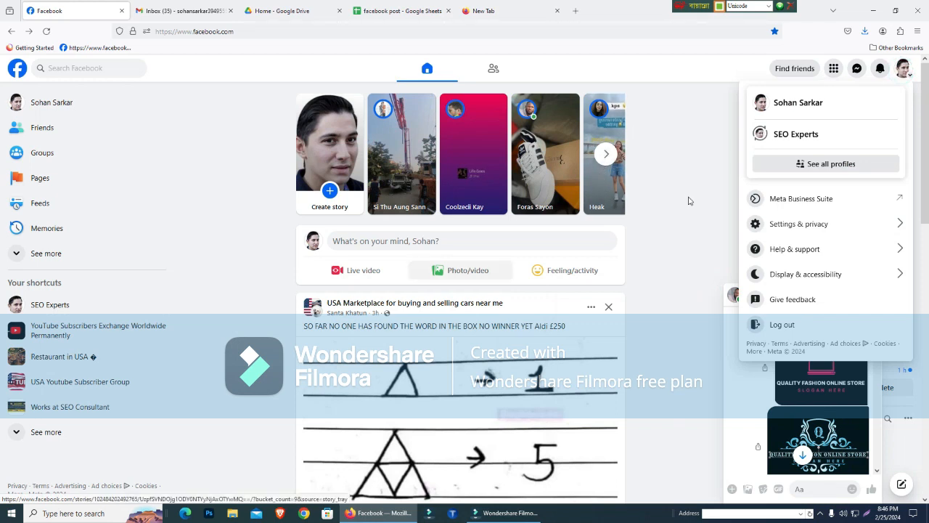
pyautogui.click(804, 166)
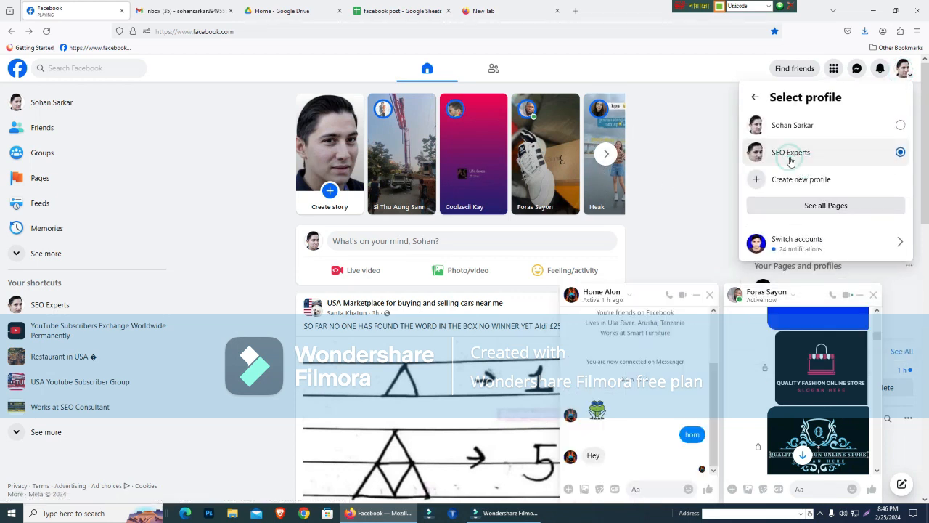
pyautogui.click(790, 154)
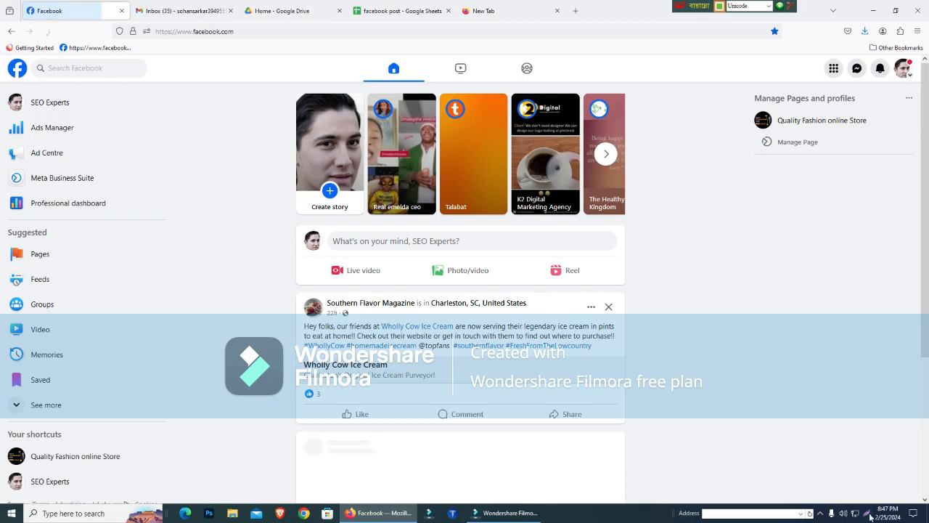
pyautogui.press('Print')
pyautogui.moveTo(730, 66); pyautogui.dragTo(928, 237)
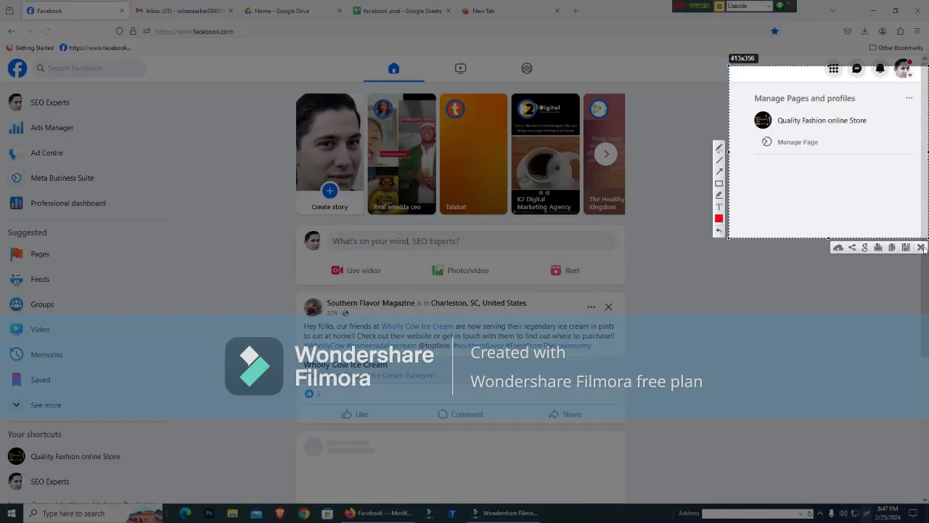
pyautogui.click(920, 247)
# - Open the Quality Fashion online Store page from the managed pages and profiles
pyautogui.click(771, 121)
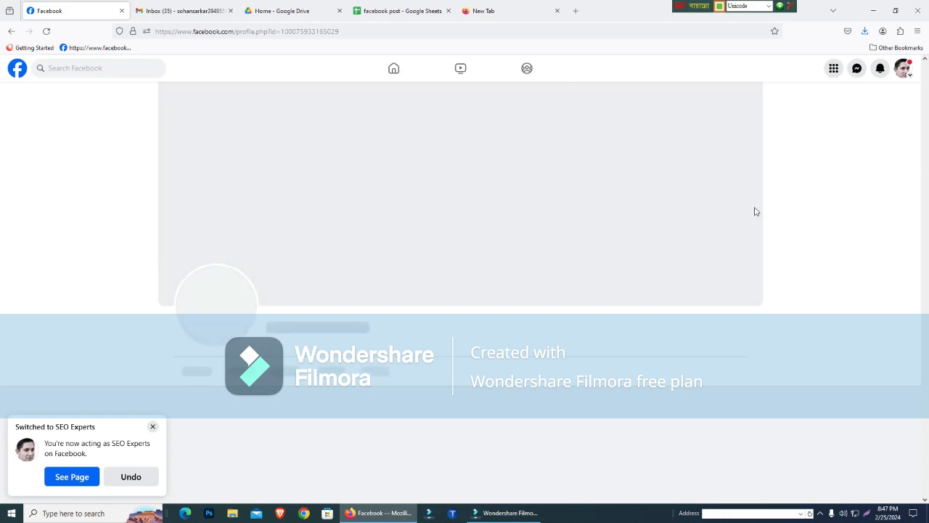
# - Look through the intro, featured post, photos and posts on the Quality Fashion online Store page, and return to the home feed
pyautogui.scroll(-1, 465, 196)
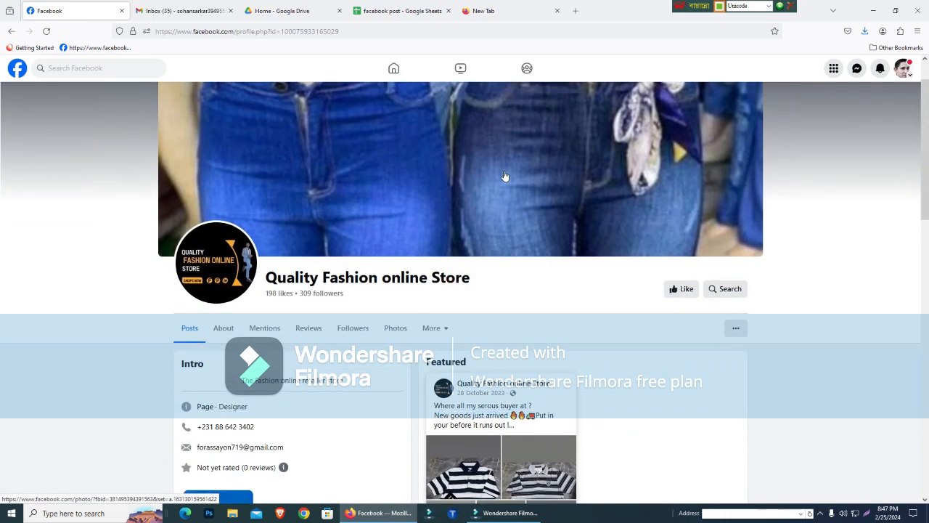
pyautogui.moveTo(927, 178); pyautogui.dragTo(887, 83)
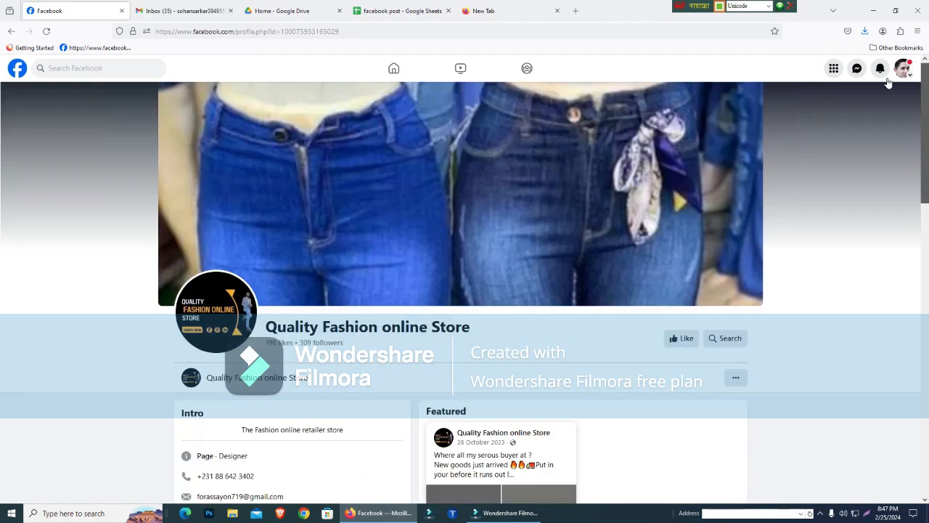
pyautogui.click(920, 219)
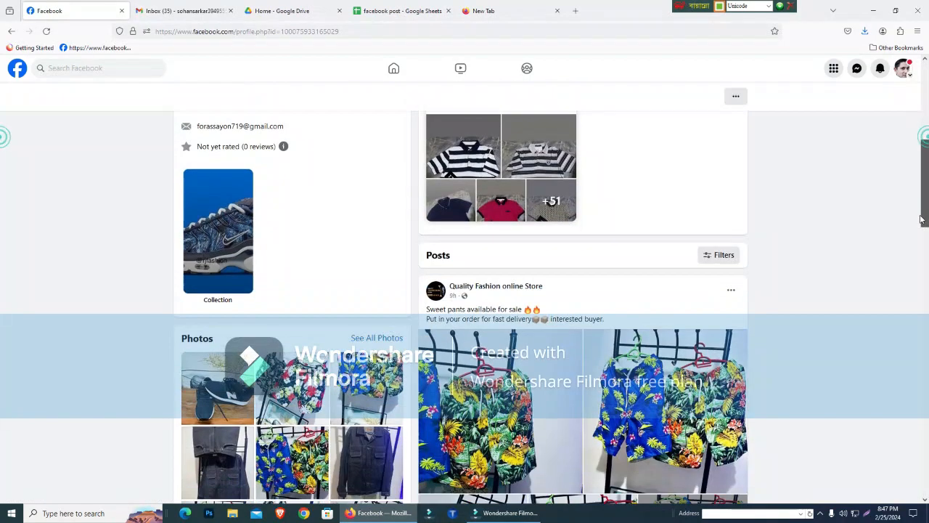
pyautogui.moveTo(920, 219); pyautogui.dragTo(925, 72)
pyautogui.click(11, 32)
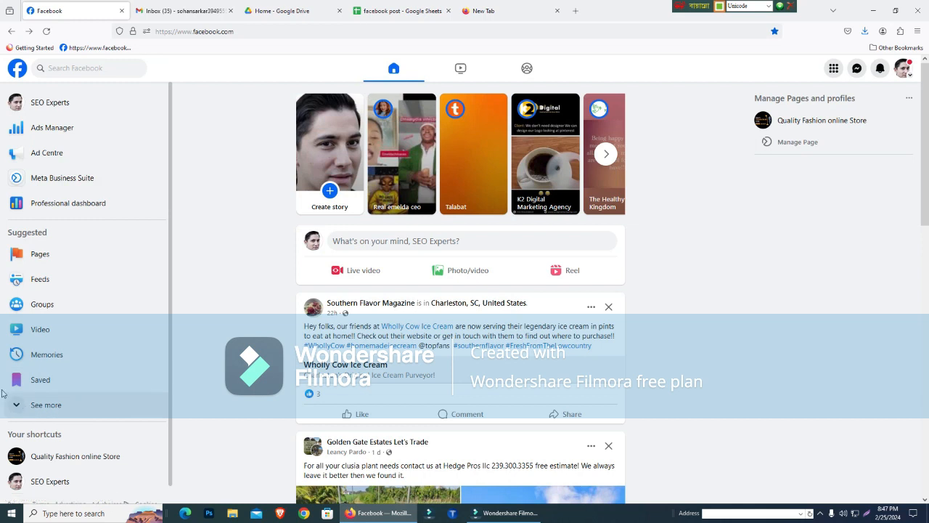
# - Open page management for Quality Fashion online Store in Meta Business Suite and return to the Facebook home feed
pyautogui.click(797, 142)
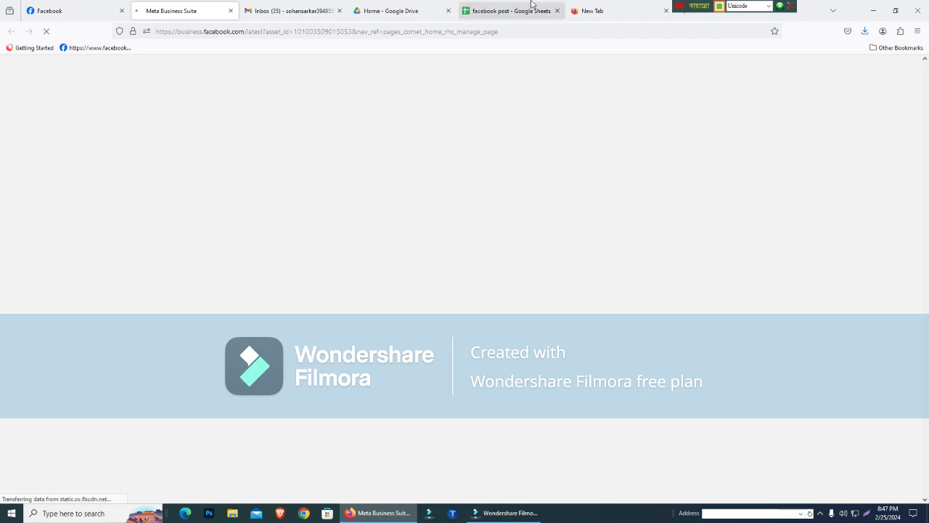
pyautogui.click(57, 9)
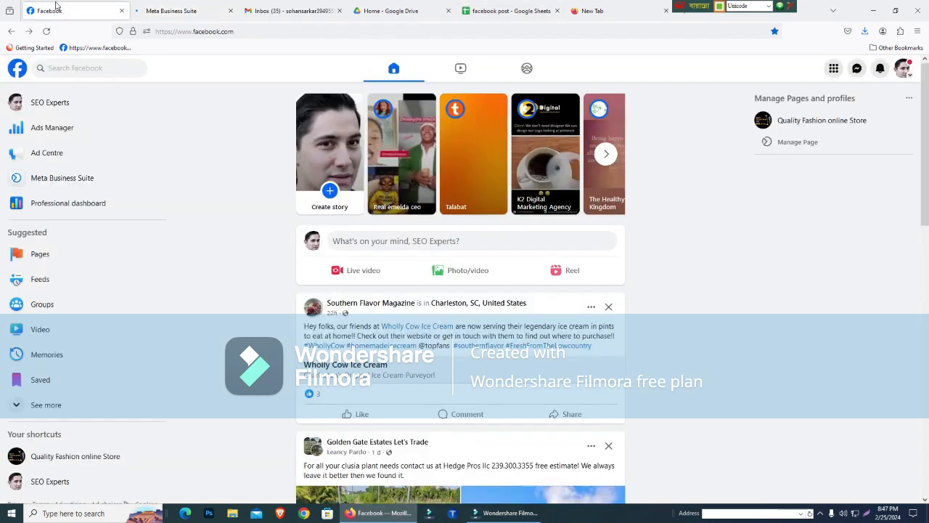
# - Switch to the facebook post spreadsheet and review the Ladies dresses post name in the second schedule
pyautogui.click(486, 6)
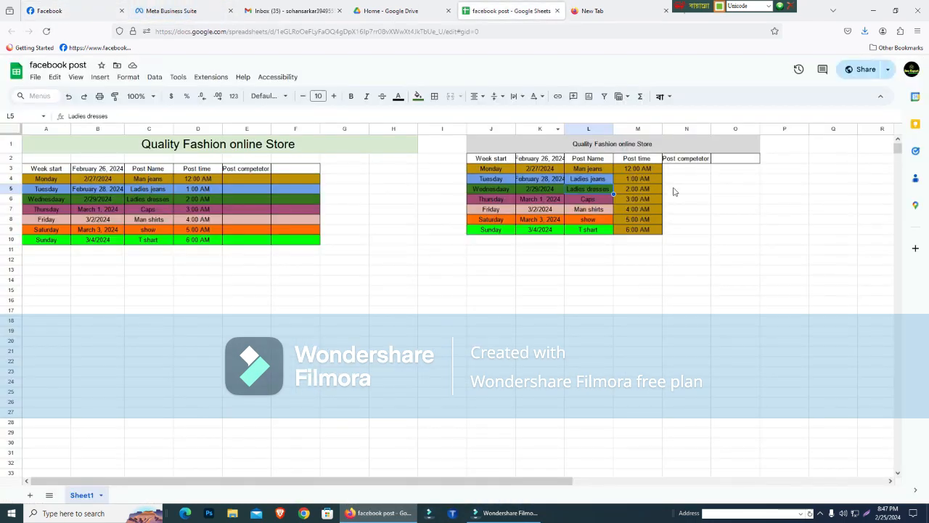
pyautogui.click(690, 217)
pyautogui.doubleClick(585, 189)
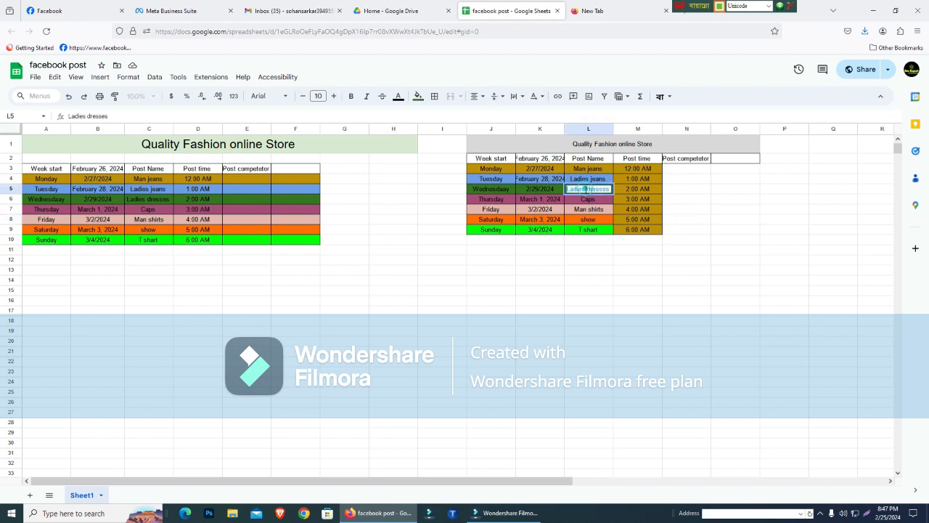
pyautogui.click(585, 260)
pyautogui.click(602, 188)
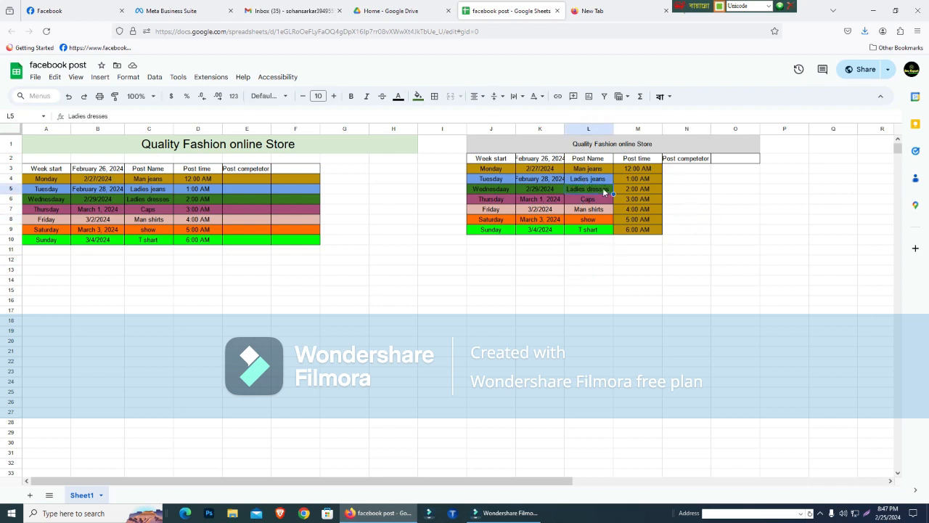
pyautogui.doubleClick(602, 188)
pyautogui.click(558, 328)
pyautogui.doubleClick(594, 188)
pyautogui.click(593, 354)
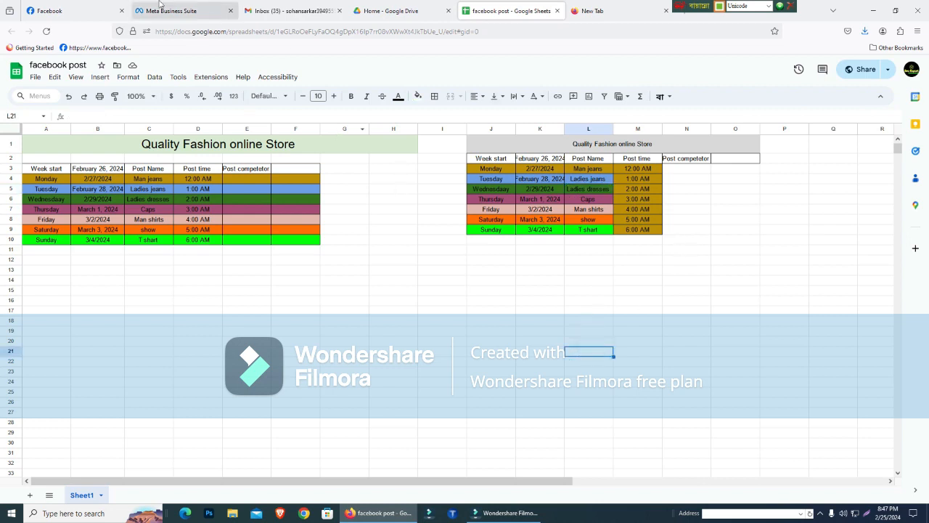
# - Reopen the Quality Fashion online Store page on Facebook, and start a post for Tues 27 in the Meta Business Suite planner
pyautogui.click(90, 5)
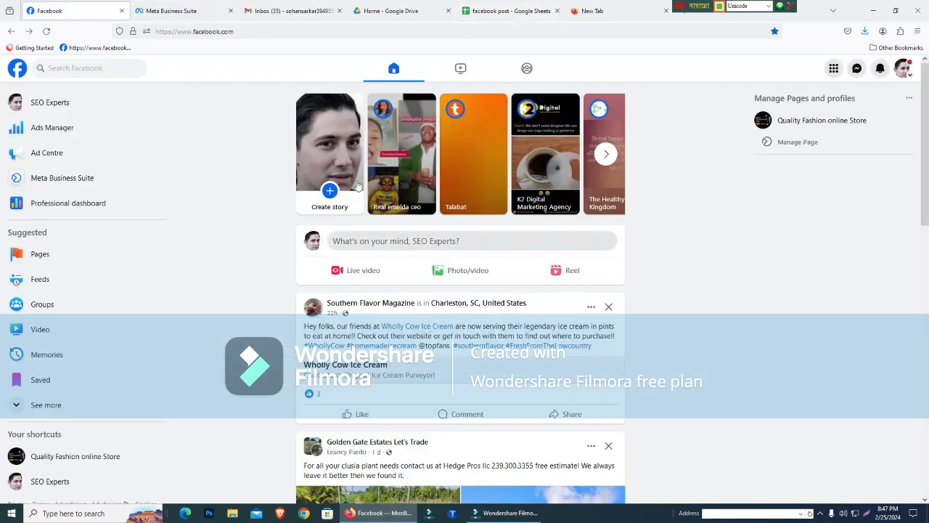
pyautogui.click(109, 458)
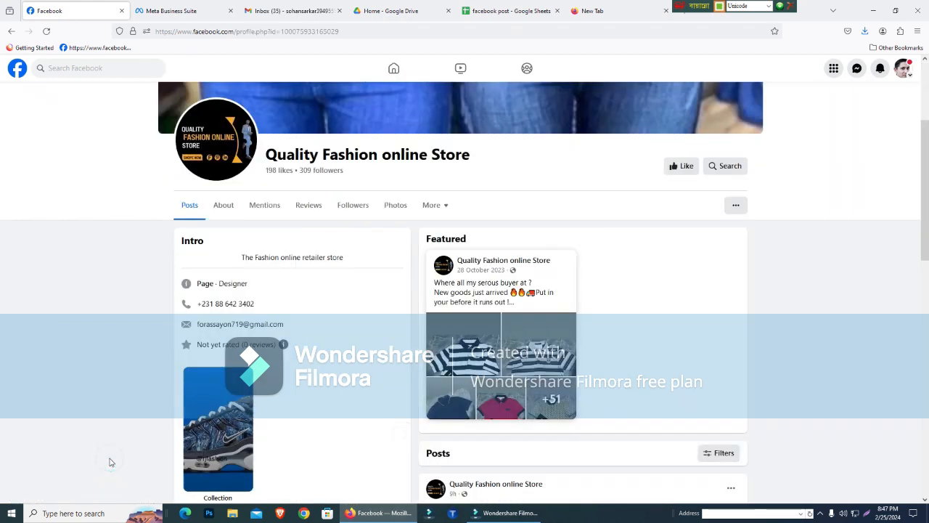
pyautogui.click(207, 4)
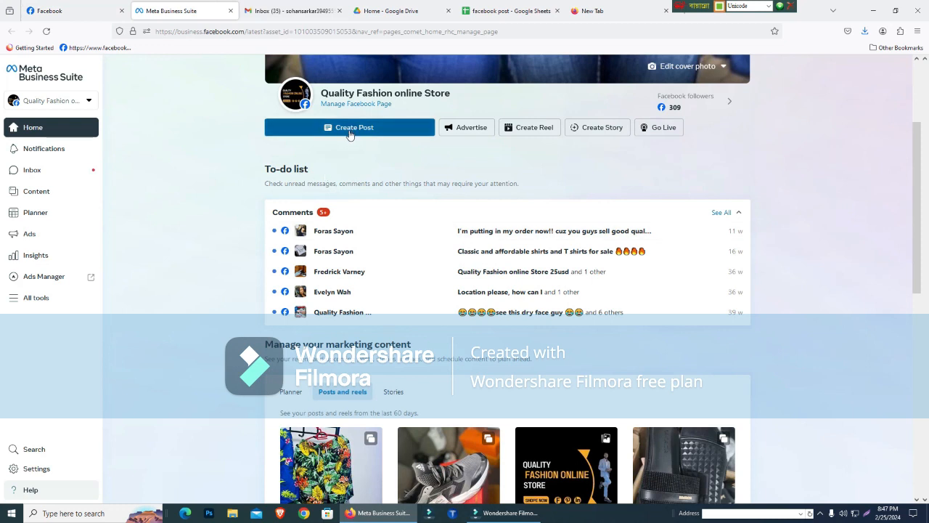
pyautogui.click(56, 214)
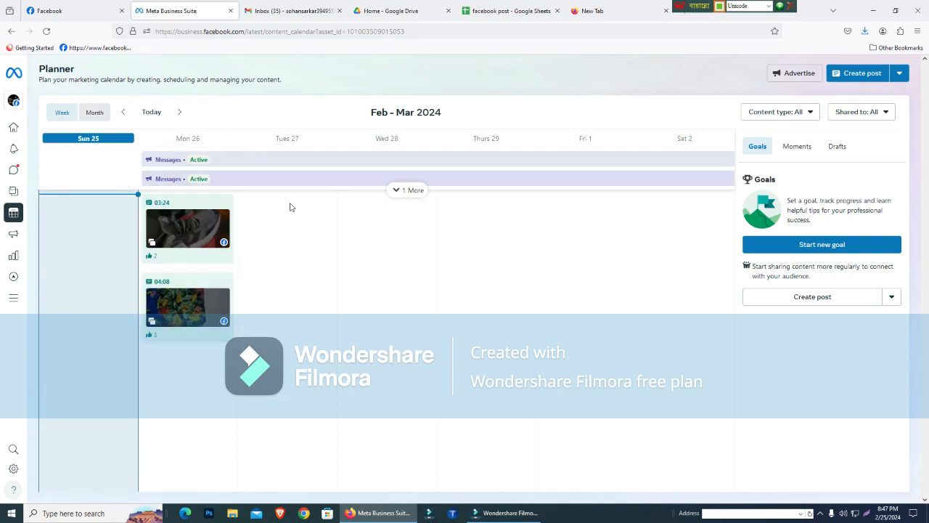
pyautogui.click(298, 265)
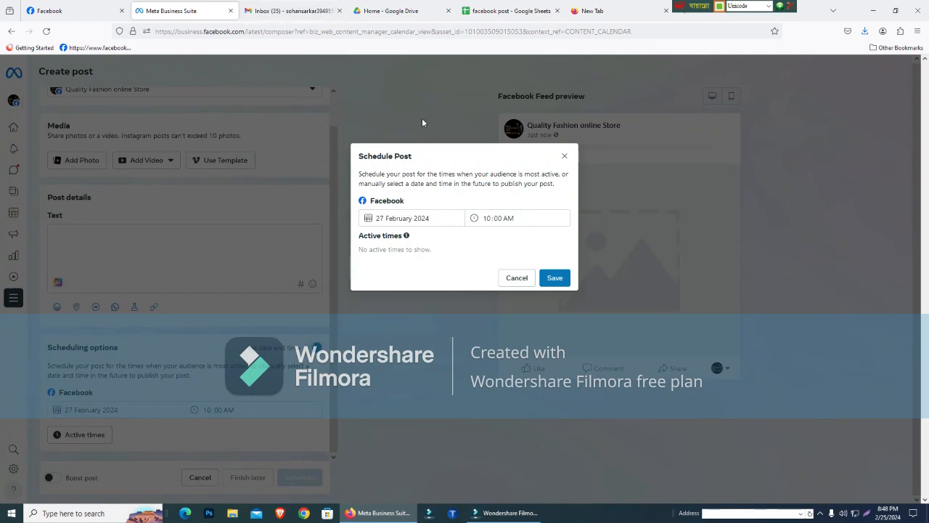
# - Schedule the post for 27 February 2024 at 12:00 AM, checking the time against the spreadsheet, and save the schedule
pyautogui.click(509, 225)
pyautogui.write('1')
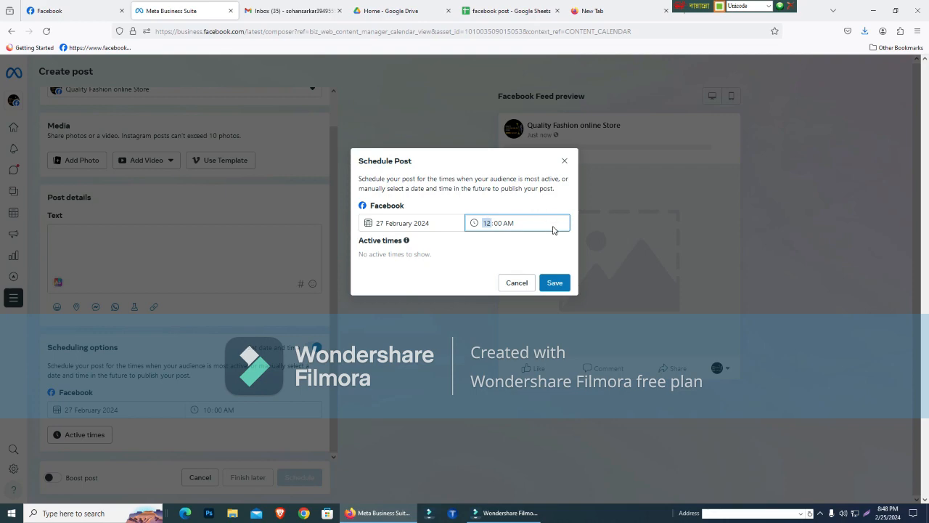
pyautogui.click(525, 6)
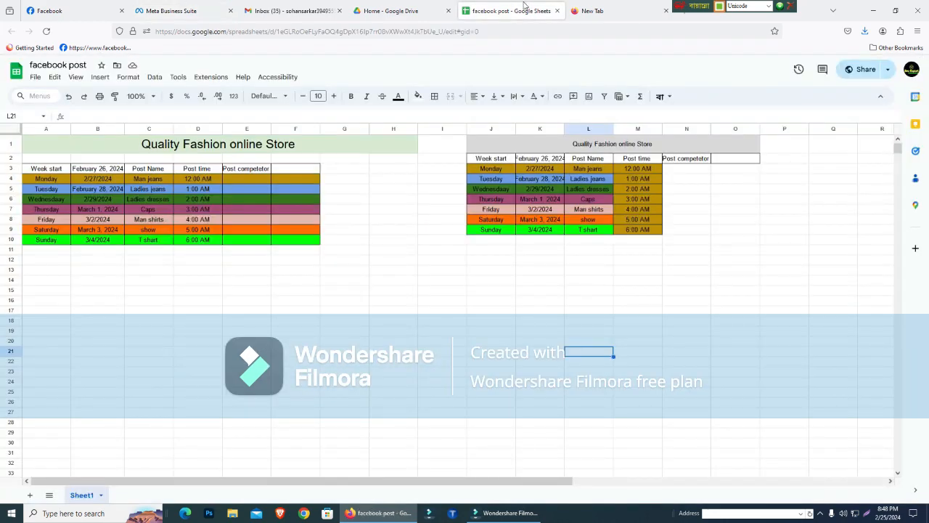
pyautogui.click(82, 5)
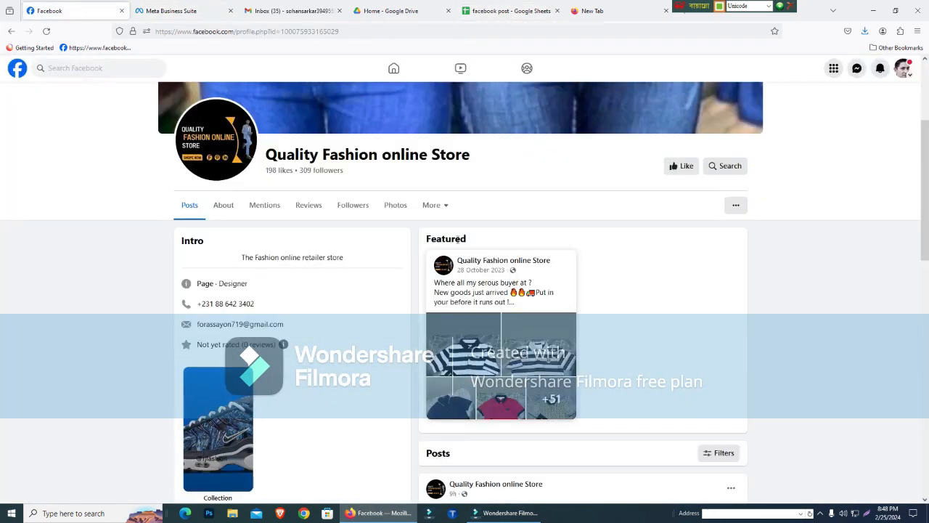
pyautogui.click(207, 4)
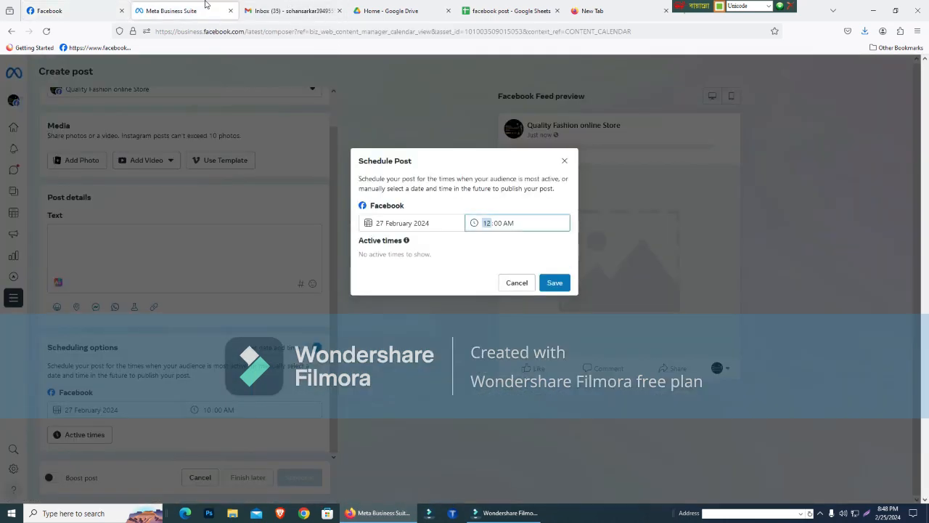
pyautogui.click(555, 282)
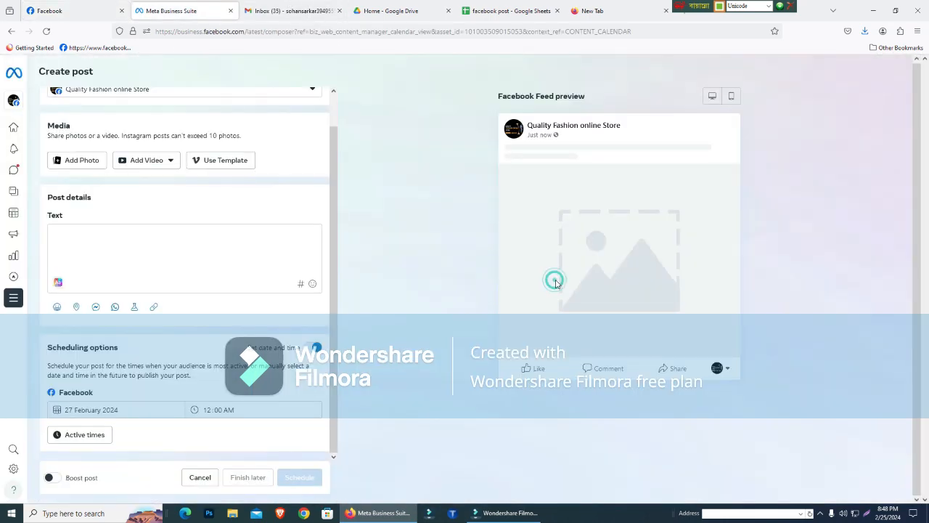
pyautogui.click(174, 236)
pyautogui.click(166, 160)
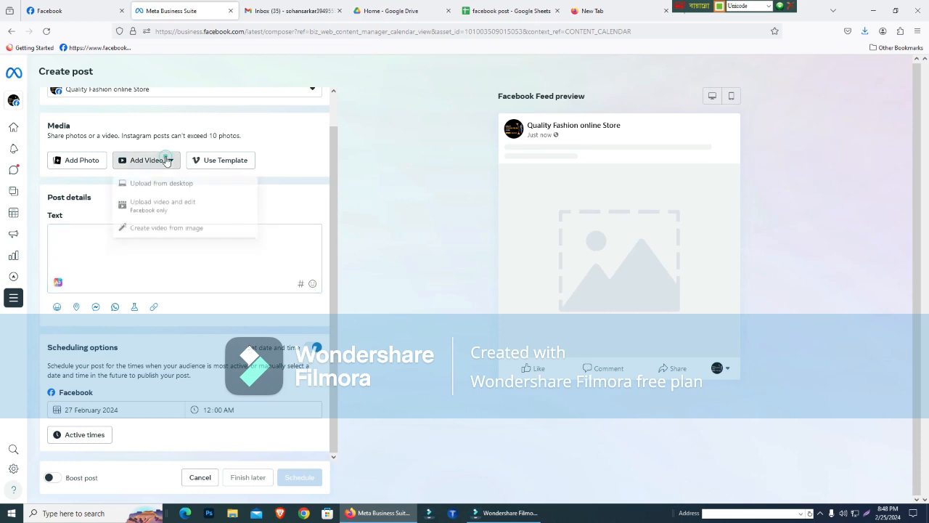
pyautogui.click(113, 236)
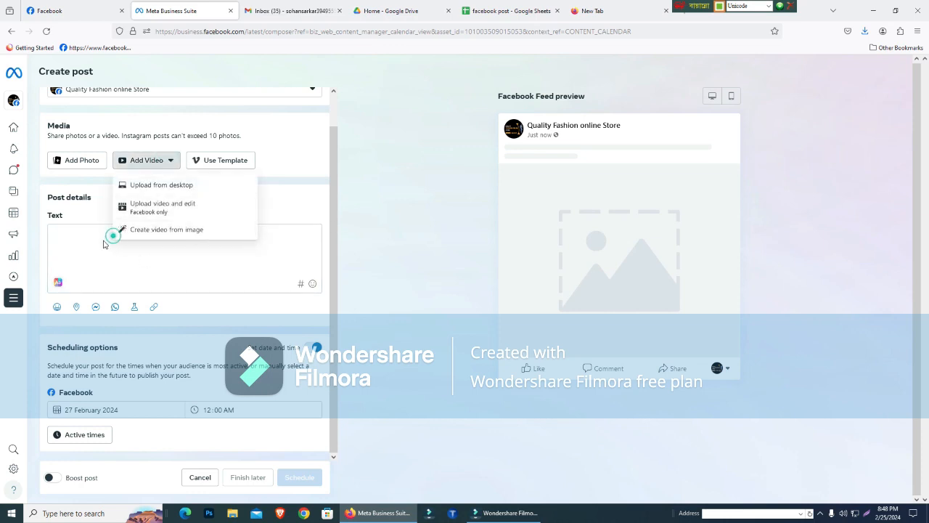
pyautogui.click(72, 231)
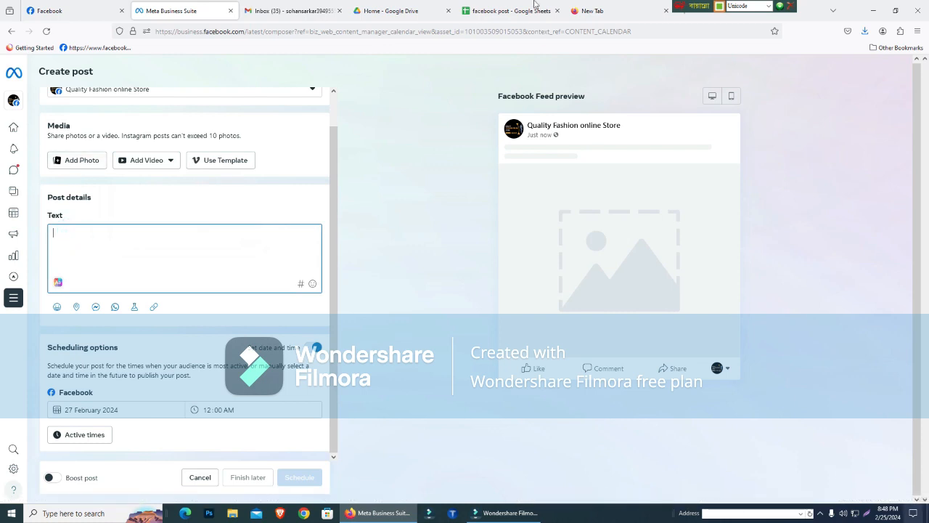
pyautogui.click(120, 246)
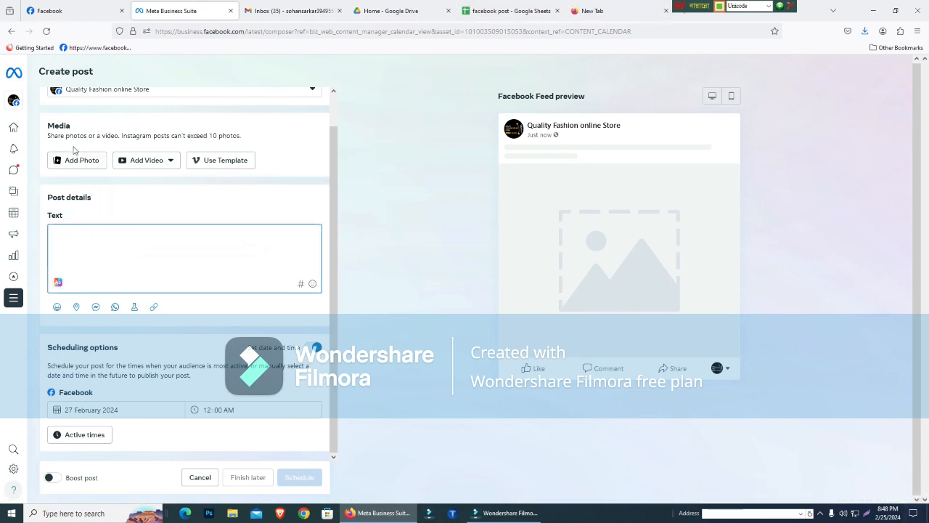
pyautogui.click(111, 255)
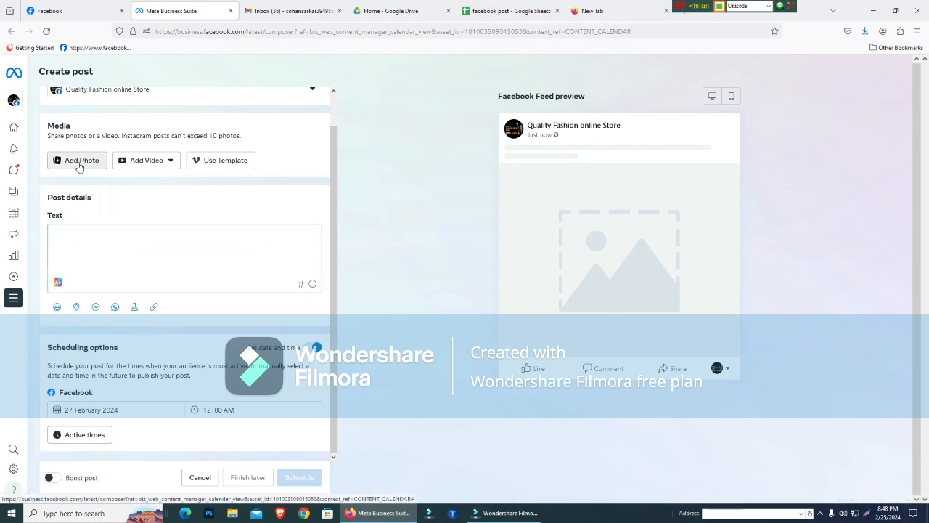
pyautogui.click(79, 163)
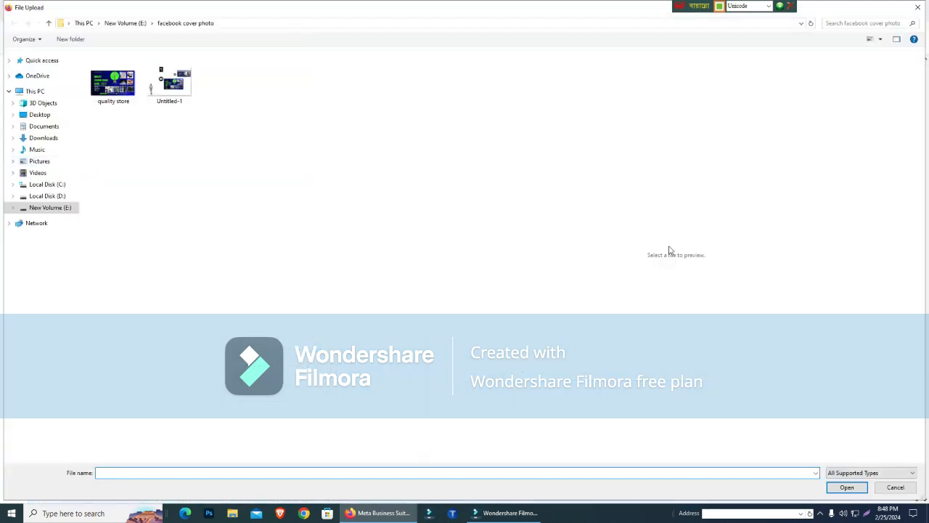
pyautogui.click(906, 484)
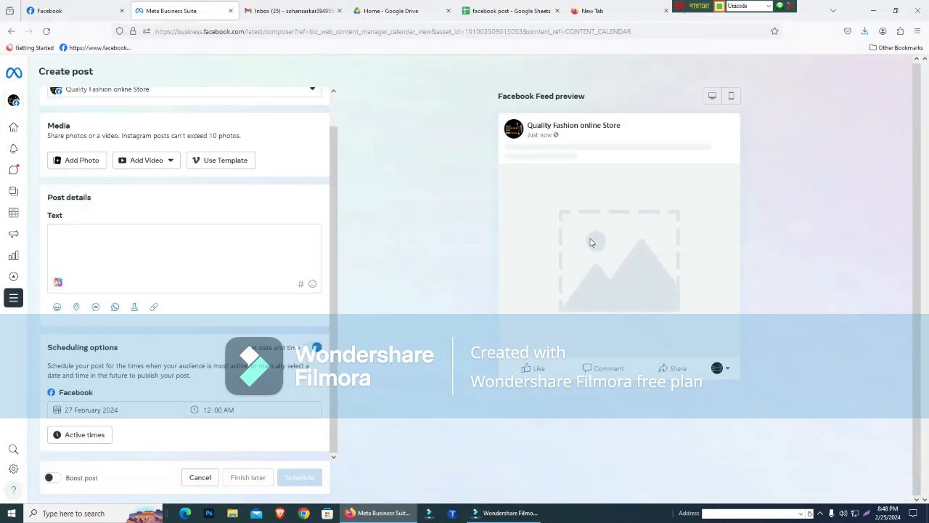
# - Switch to the facebook post spreadsheet and select the Ladies jeans post name text in the second schedule's Tuesday row
pyautogui.click(518, 10)
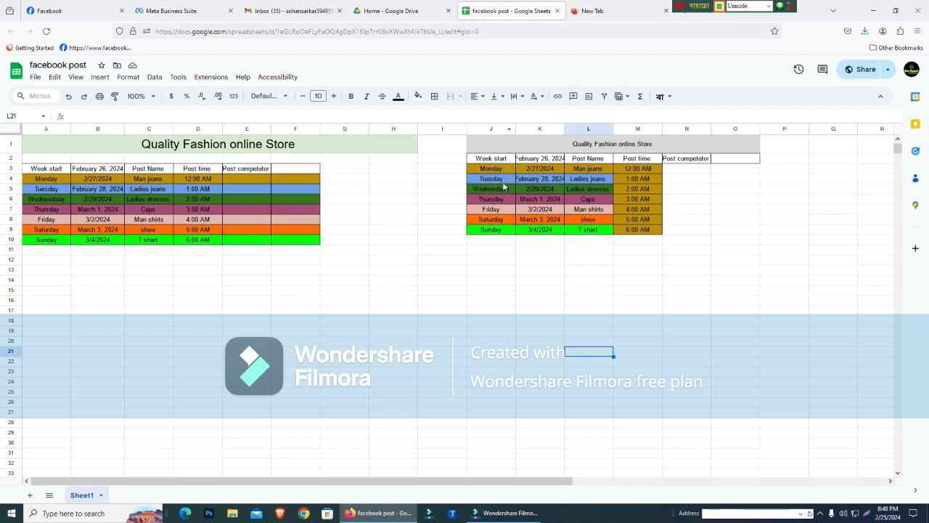
pyautogui.click(631, 6)
pyautogui.click(606, 29)
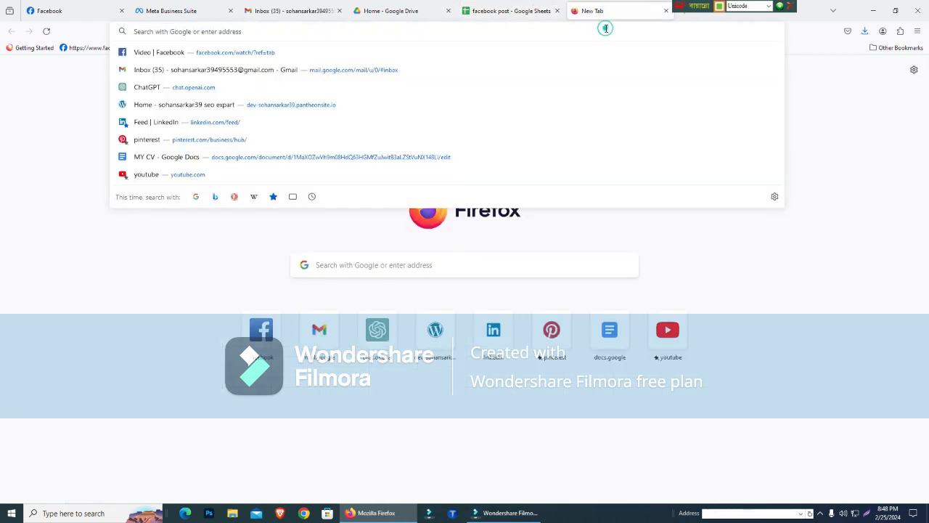
pyautogui.click(524, 8)
pyautogui.click(586, 178)
pyautogui.tripleClick(585, 179)
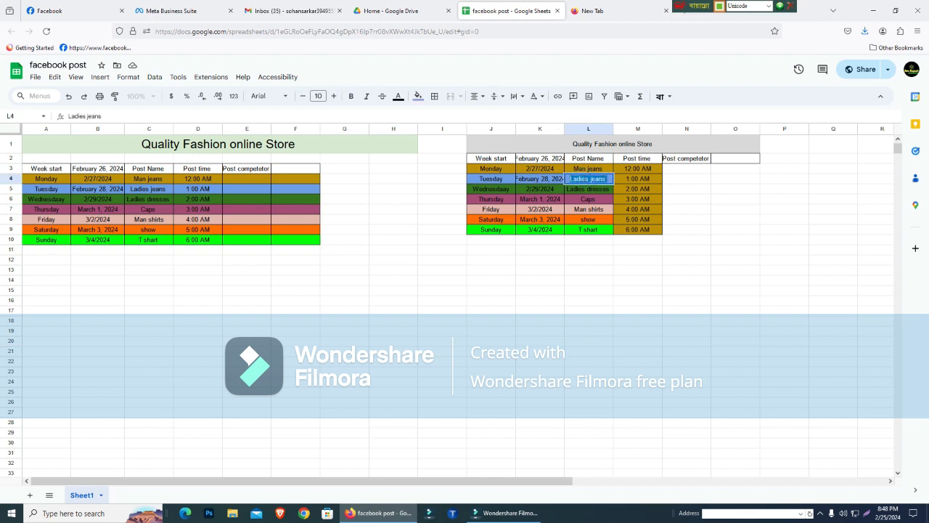
# - Open ChatGPT at chat.openai.com in the empty browser tab and activate the message field for a new prompt
pyautogui.click(620, 7)
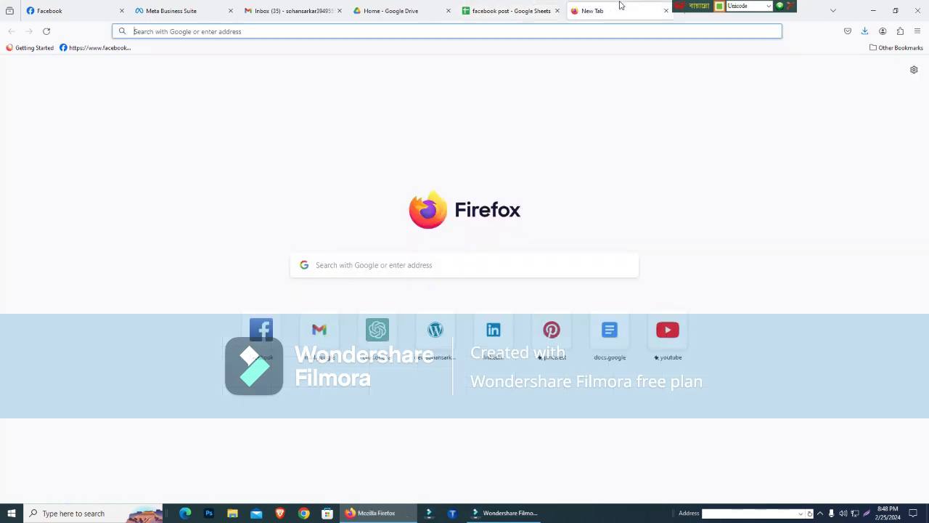
pyautogui.click(556, 29)
pyautogui.write('chat.openai.com/')
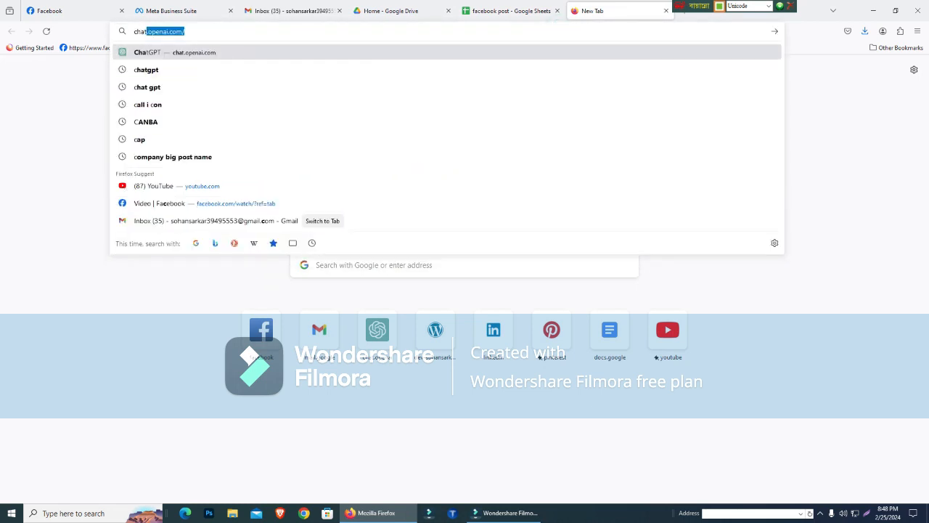
pyautogui.press('Return')
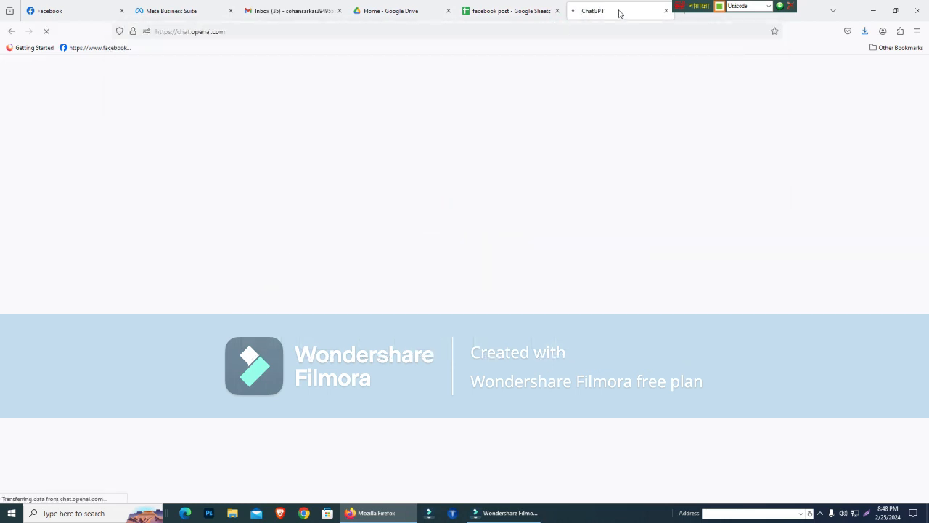
pyautogui.moveTo(686, 5); pyautogui.dragTo(794, 5)
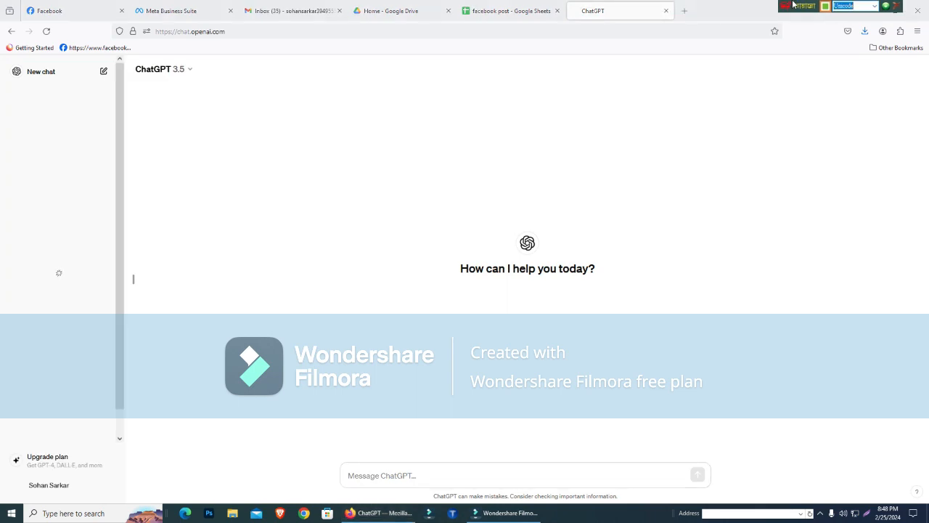
pyautogui.click(417, 472)
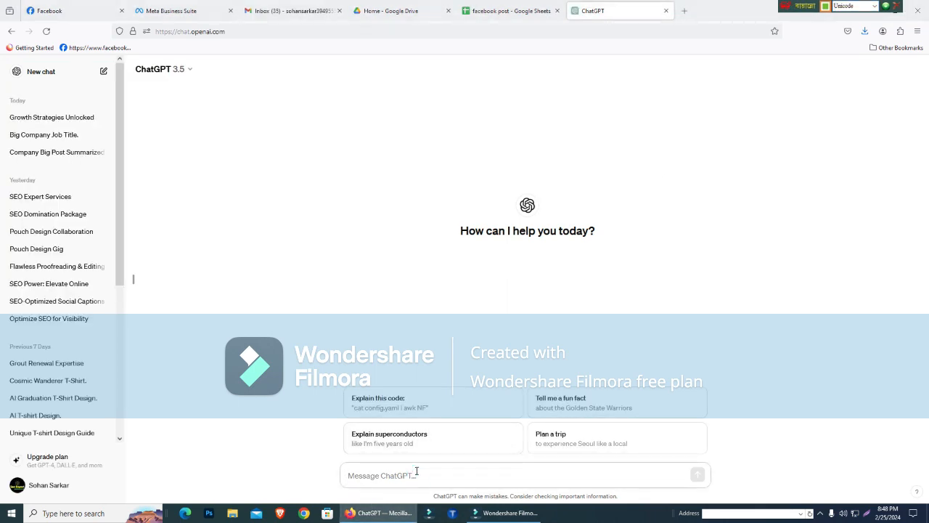
# - Send ChatGPT the prompt "write a title make focus Ladies jeans"
pyautogui.write('write a title make focus')
pyautogui.write('Ladies jeans')
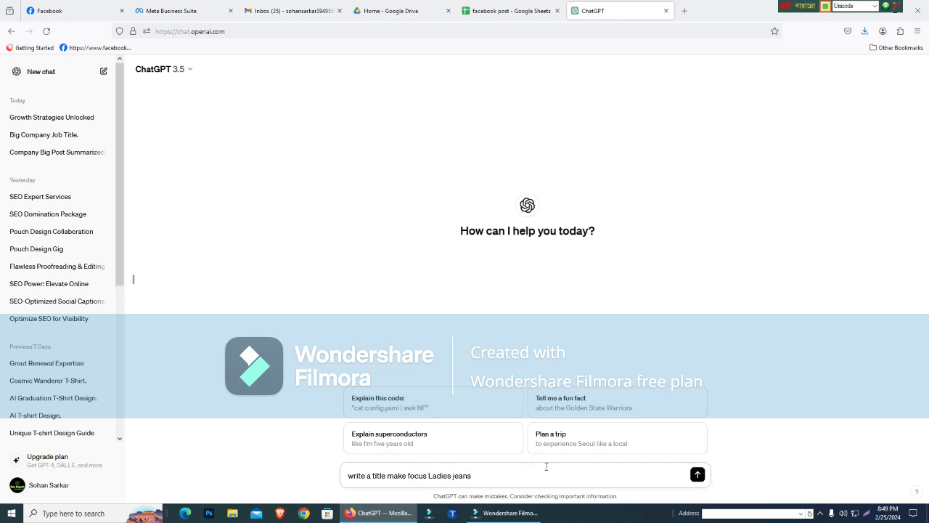
pyautogui.click(695, 474)
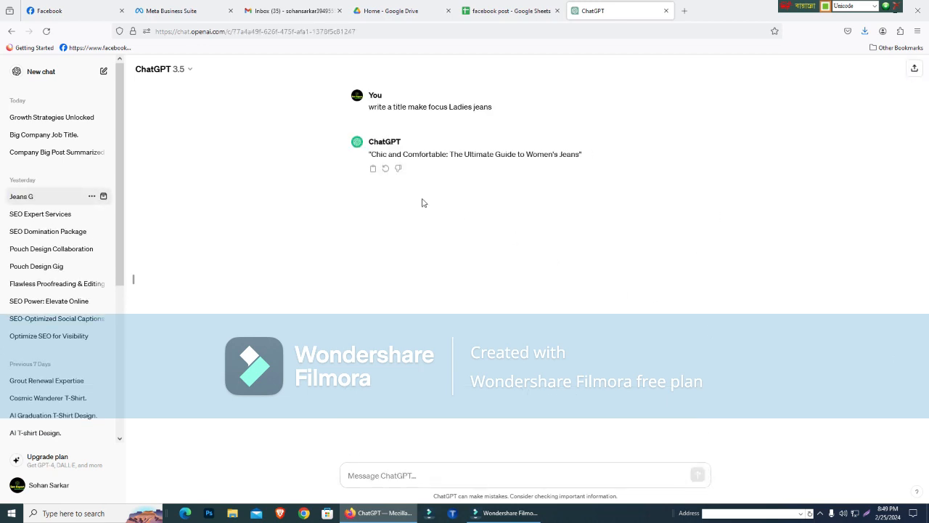
pyautogui.moveTo(517, 158); pyautogui.dragTo(397, 155)
pyautogui.click(527, 192)
pyautogui.tripleClick(556, 152)
pyautogui.doubleClick(556, 153)
pyautogui.moveTo(371, 153); pyautogui.dragTo(580, 154)
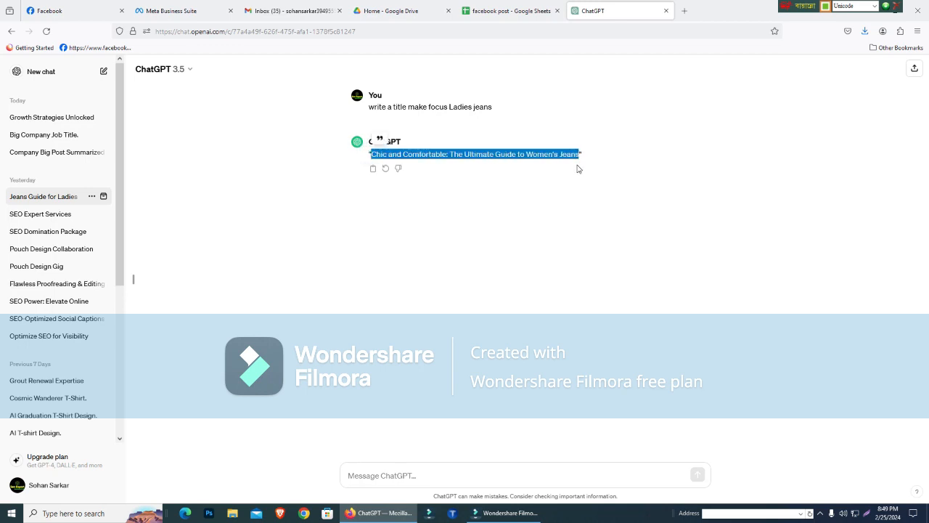
pyautogui.click(469, 213)
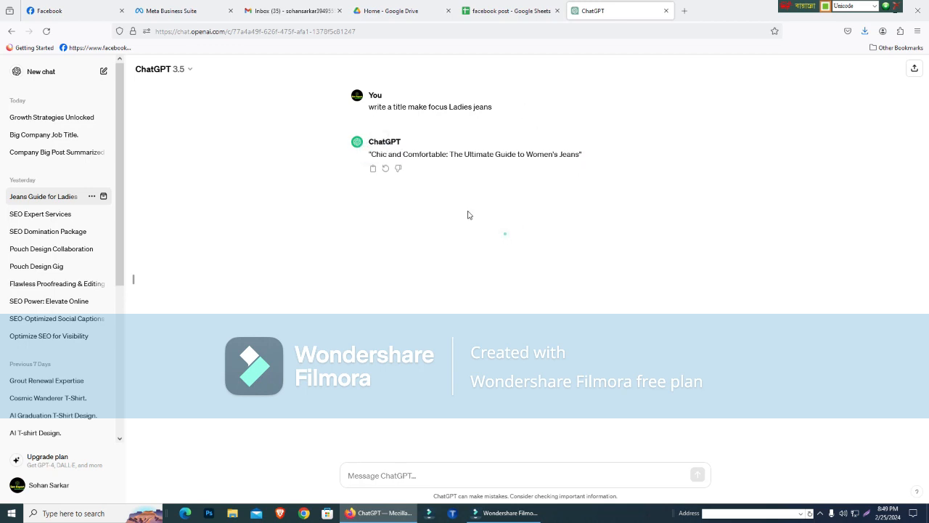
# - Copy "Ladies jeans" from the first prompt and send it to ChatGPT as a new message for another title
pyautogui.tripleClick(421, 107)
pyautogui.click(403, 479)
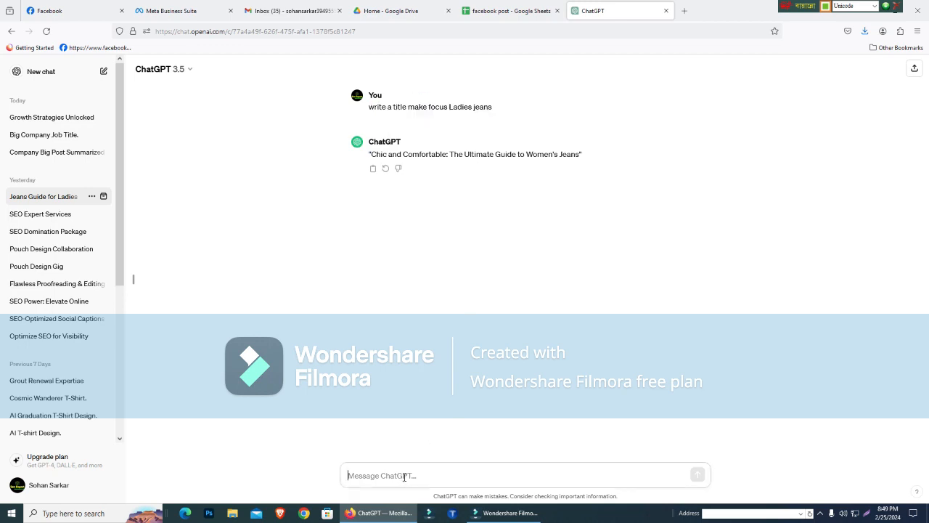
pyautogui.moveTo(498, 103); pyautogui.dragTo(450, 106)
pyautogui.hotkey('ctrl', 'c')
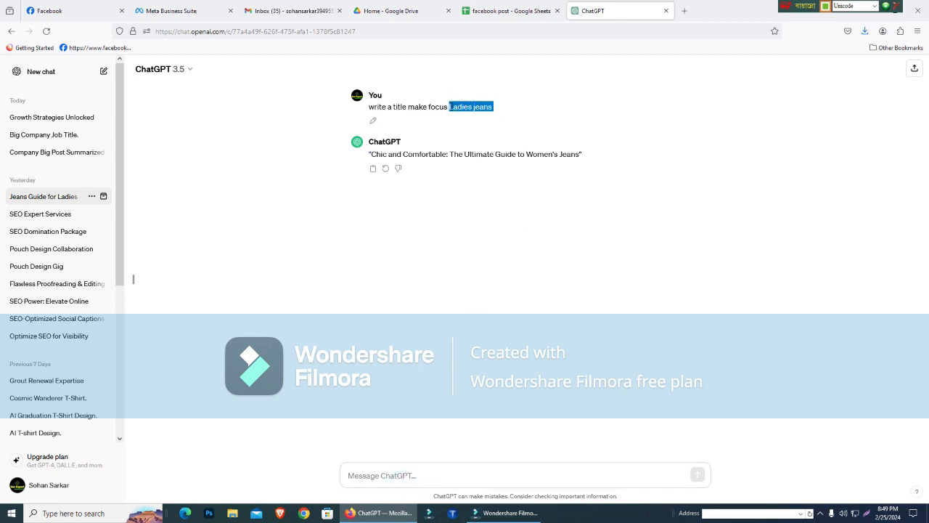
pyautogui.click(391, 476)
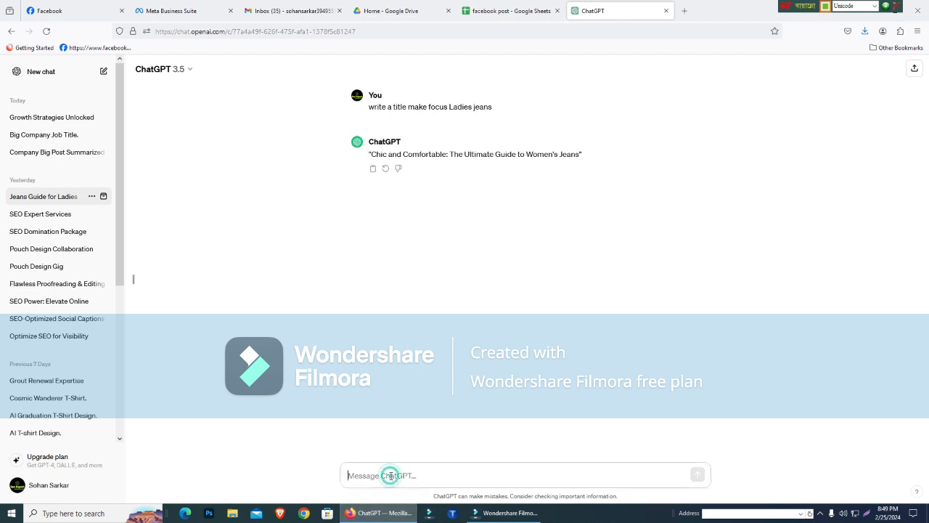
pyautogui.hotkey('ctrl', 'v')
pyautogui.click(697, 474)
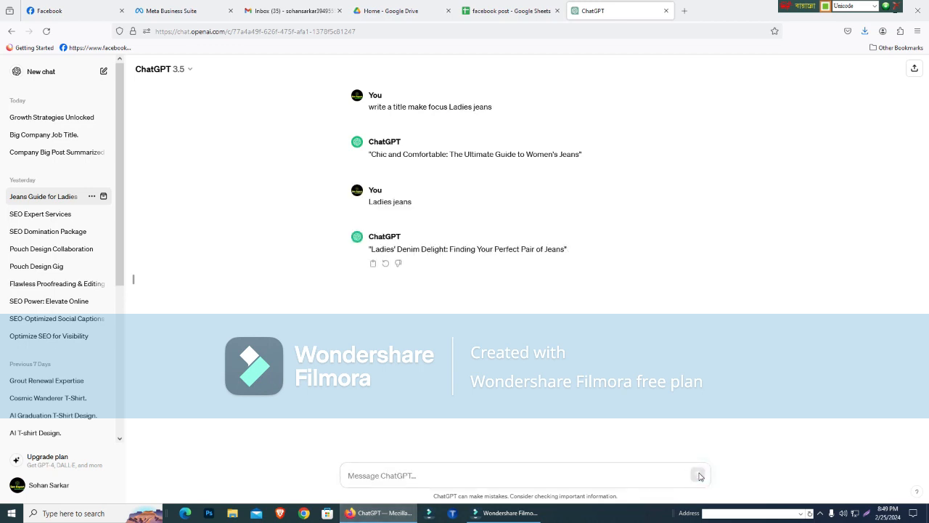
# - Request a description in the same ChatGPT conversation with the prompt "descraption"
pyautogui.click(463, 474)
pyautogui.write('descraption')
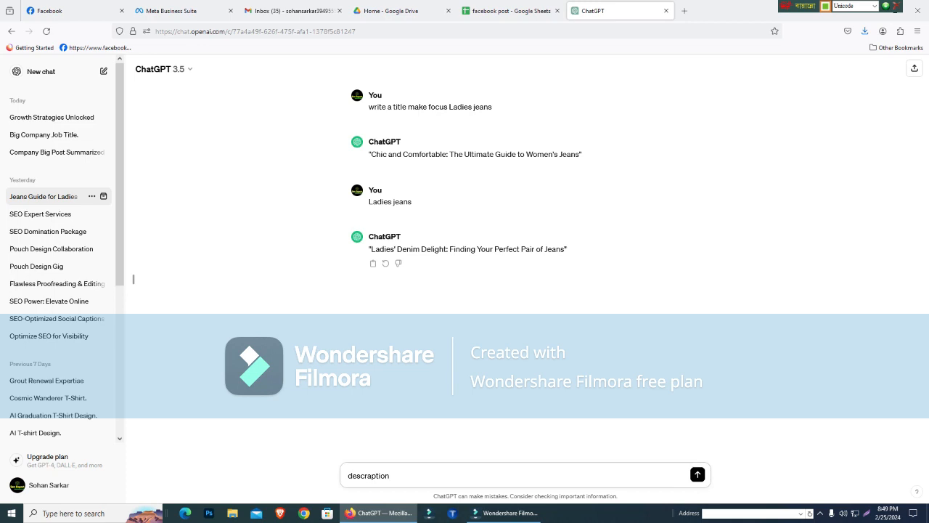
pyautogui.press('Return')
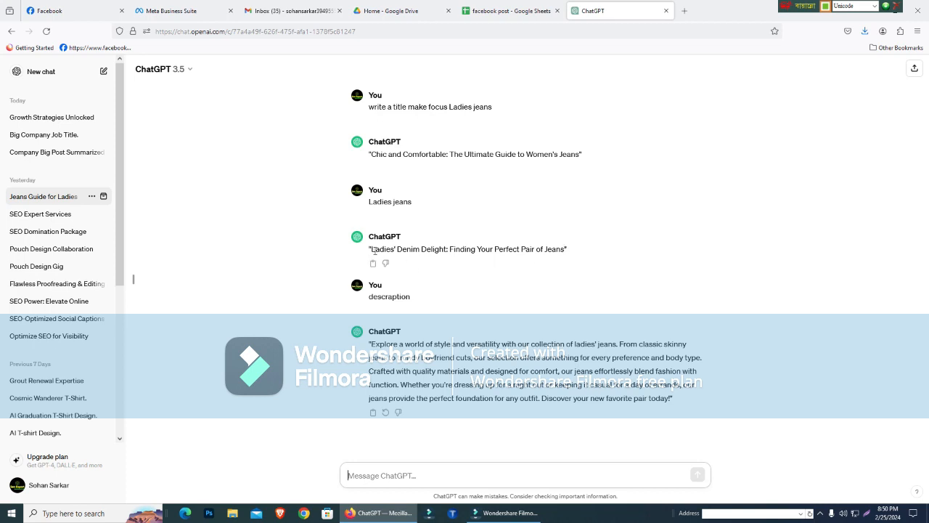
# - Copy the title "Ladies' Denim Delight: Finding Your Perfect Pair of Jeans" and open the Downloads folder in File Explorer
pyautogui.moveTo(371, 250); pyautogui.dragTo(564, 252)
pyautogui.hotkey('ctrl', 'c')
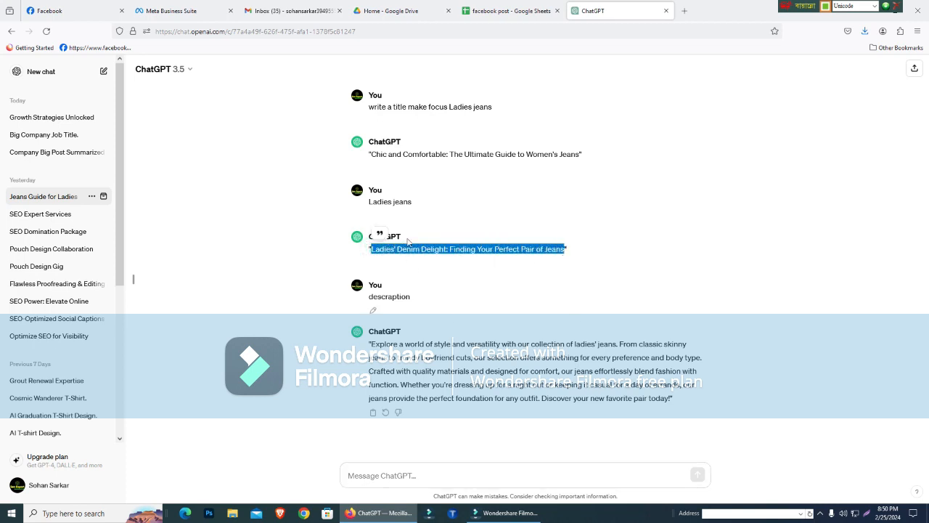
pyautogui.click(168, 10)
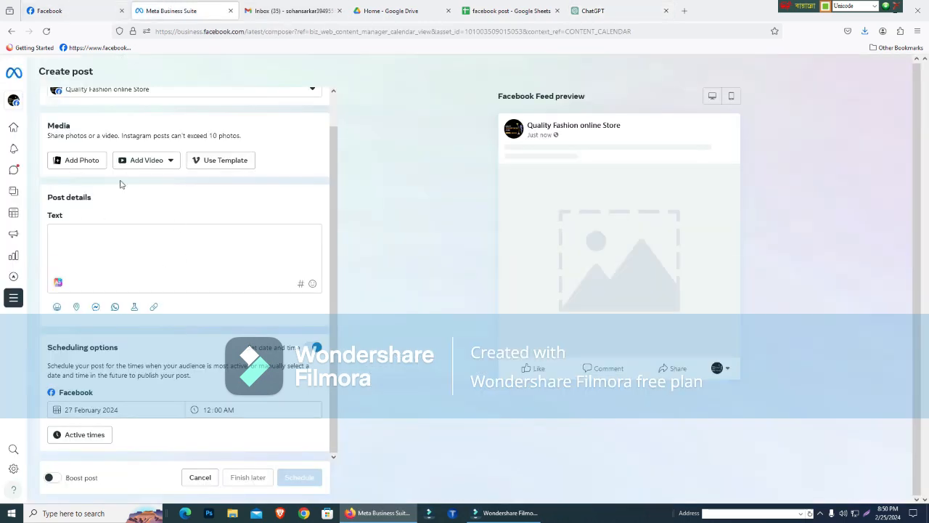
pyautogui.click(234, 513)
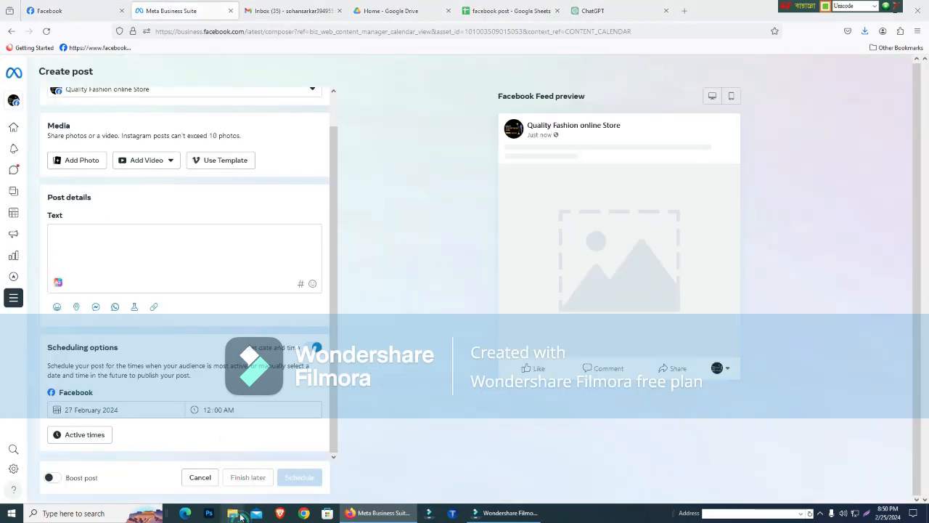
pyautogui.click(245, 224)
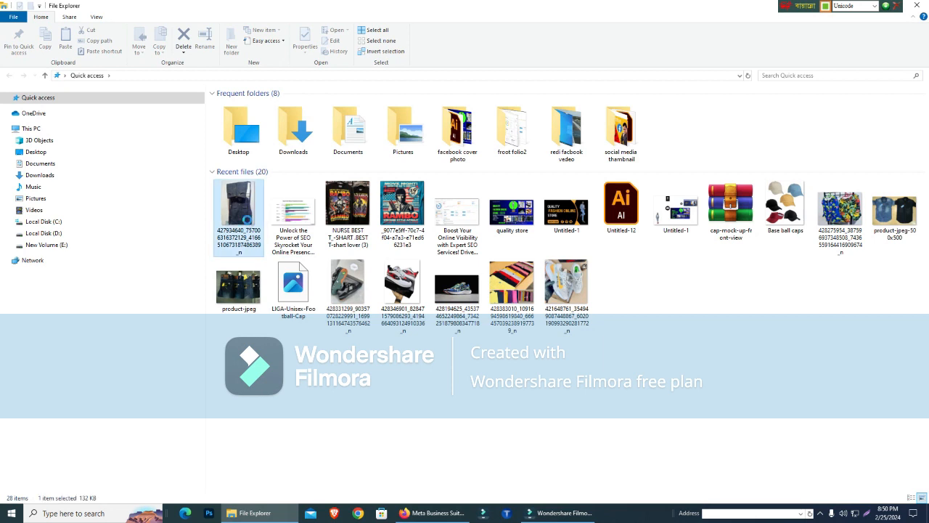
pyautogui.rightClick(247, 215)
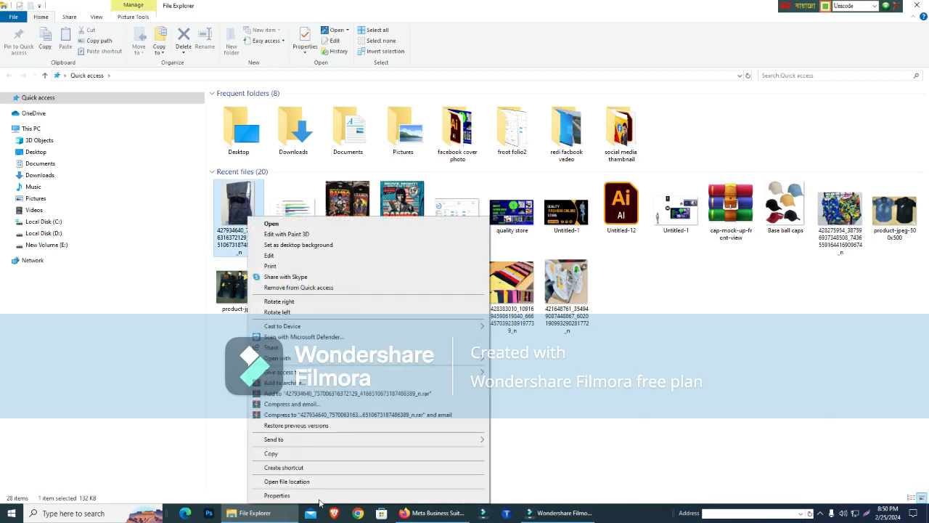
pyautogui.click(793, 385)
pyautogui.rightClick(234, 217)
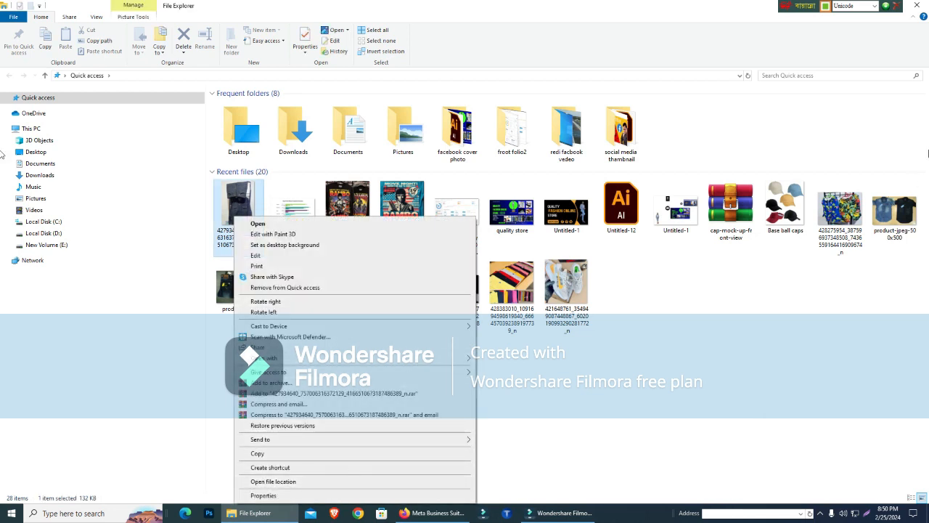
pyautogui.click(51, 177)
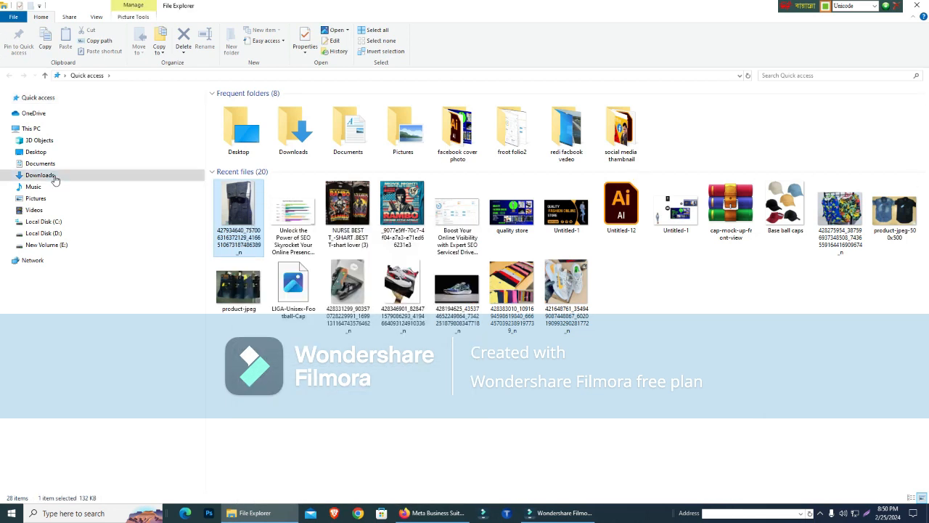
# - Show Downloads as large thumbnails and rename the dark denim image to "Ladies' Denim Delight Finding Your Perfect Pair of Jeans"
pyautogui.rightClick(267, 122)
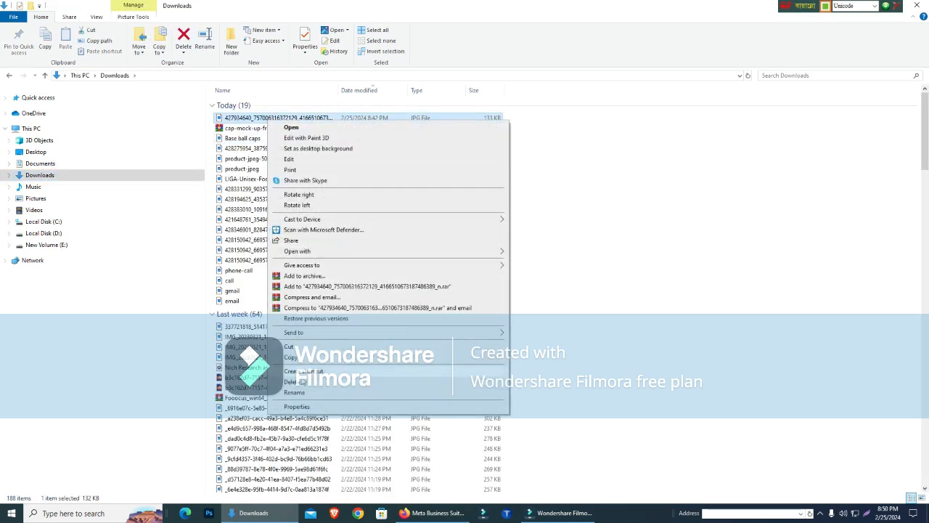
pyautogui.click(801, 340)
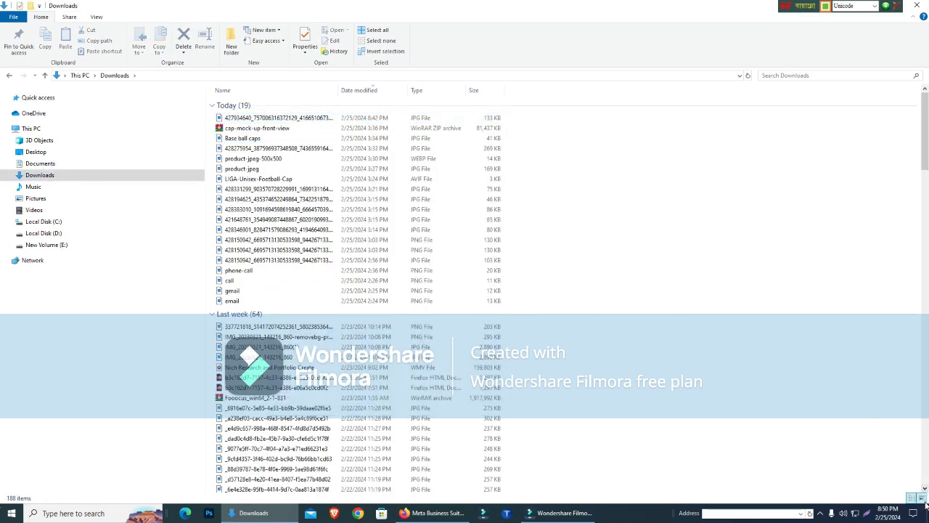
pyautogui.click(922, 497)
pyautogui.rightClick(240, 138)
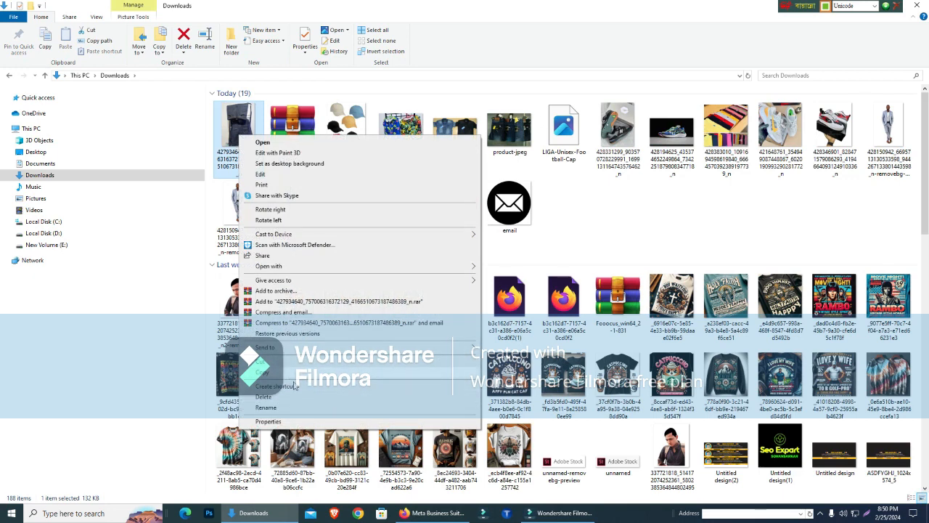
pyautogui.click(285, 408)
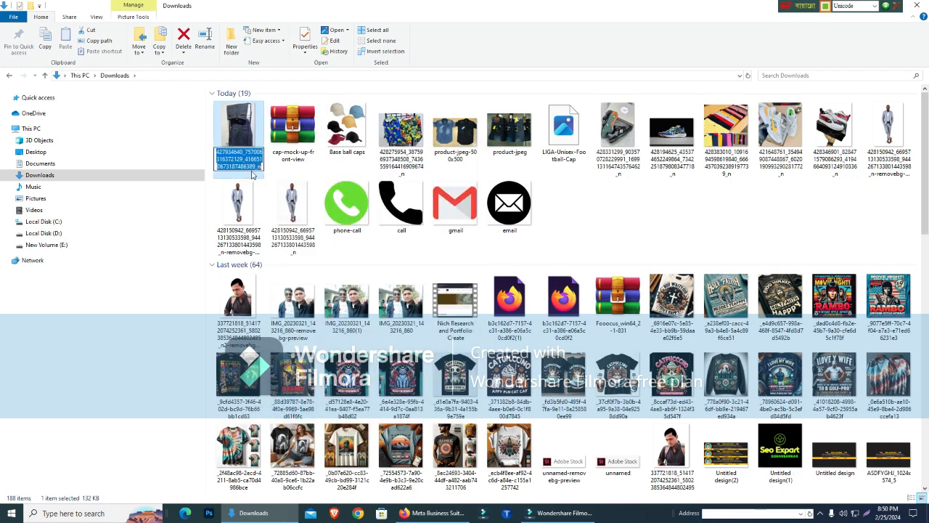
pyautogui.write("Ladies' Denim Delight Finding Your Perfect Pair of Jeans")
pyautogui.click(176, 259)
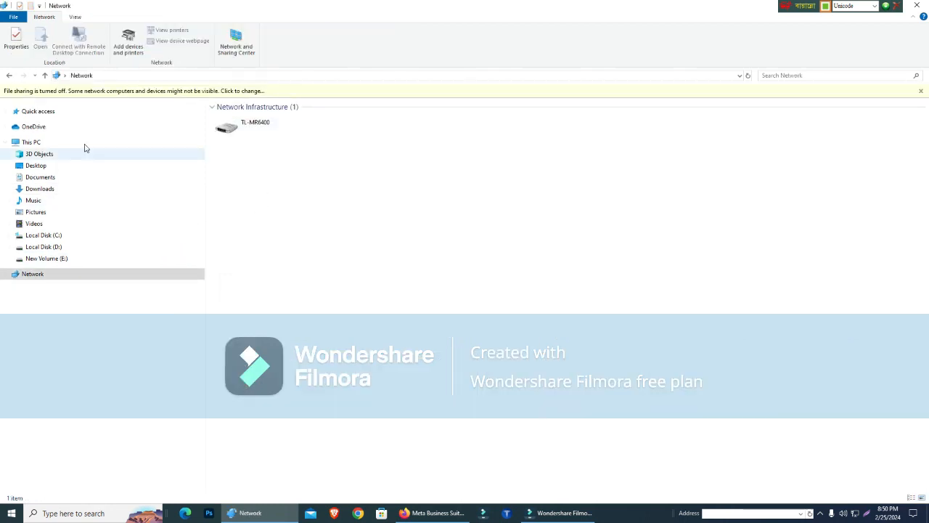
pyautogui.click(57, 190)
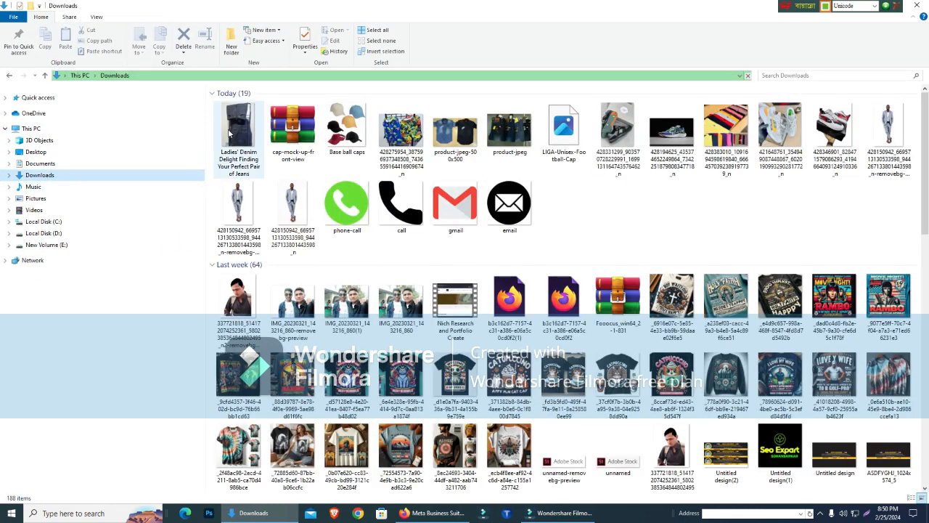
# - Set the denim image's Title, Subject and Authors properties to "Ladies' Denim Delight: Finding Your Perfect Pair of Jeans" and save them
pyautogui.rightClick(230, 131)
pyautogui.click(258, 415)
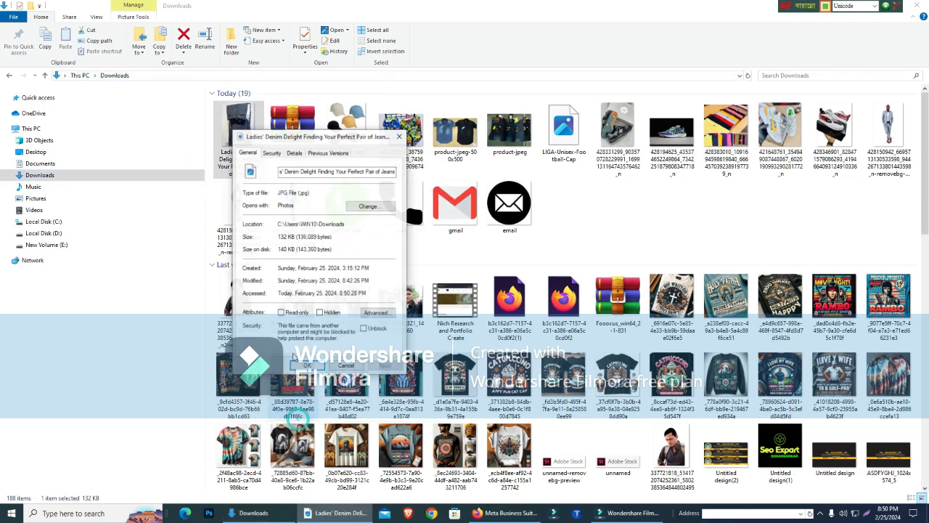
pyautogui.click(294, 152)
pyautogui.click(316, 190)
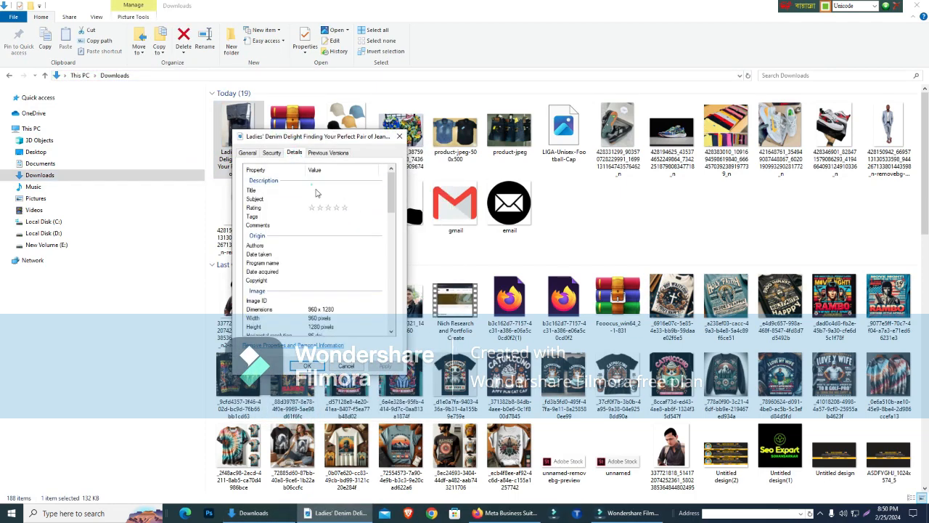
pyautogui.write("Ladies' Denim Delight Finding Your Perfect Pair of Jeans")
pyautogui.click(318, 199)
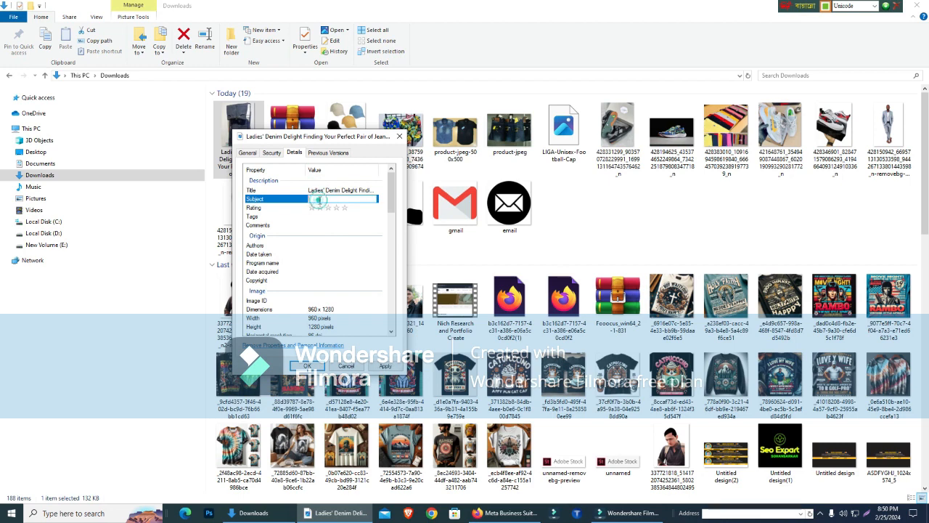
pyautogui.write("Ladies' Denim Delight Finding Your Perfect Pair of Jeans")
pyautogui.press('Return')
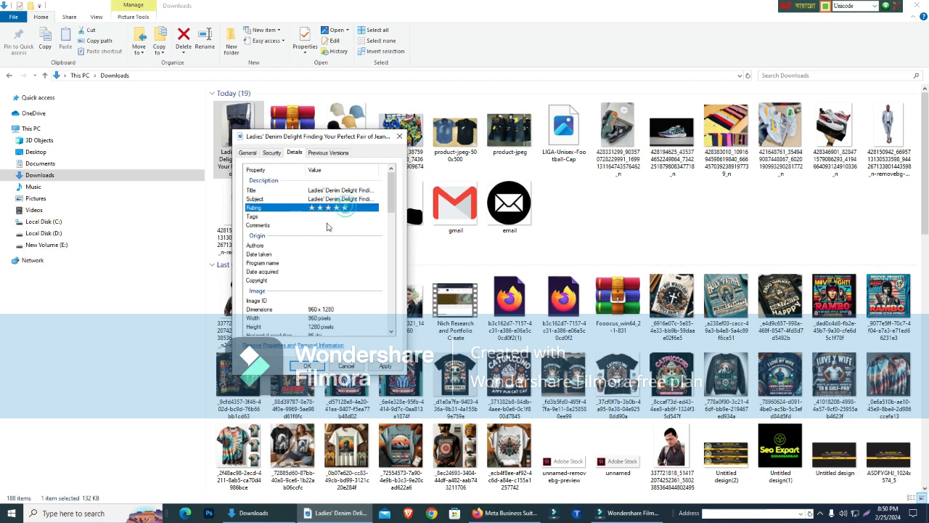
pyautogui.click(317, 246)
pyautogui.hotkey('ctrl', 'v')
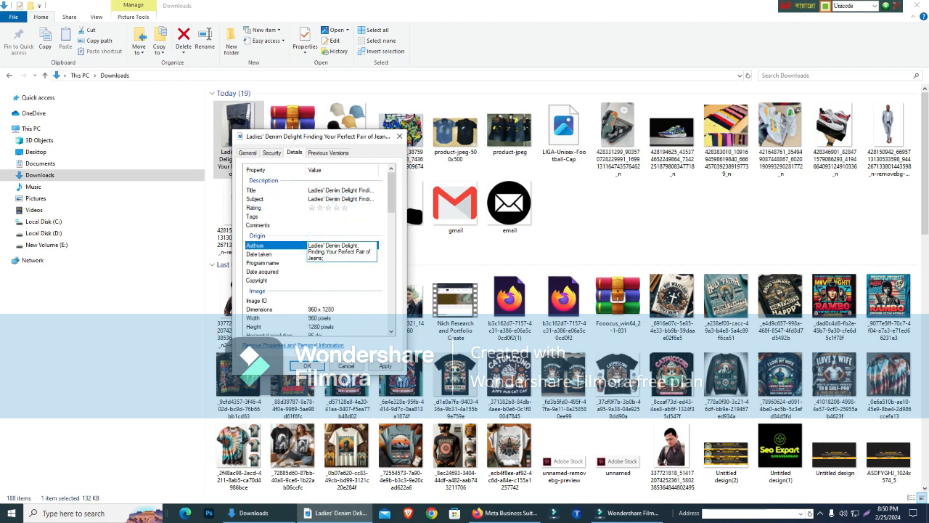
pyautogui.click(303, 365)
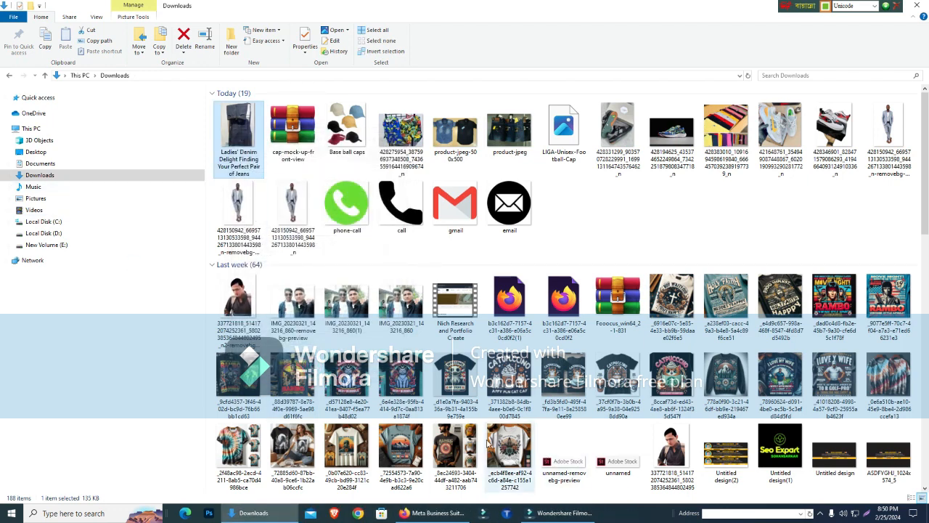
# - Switch back to Meta Business Suite and add the renamed denim photo from Downloads to the 27 February post
pyautogui.click(434, 513)
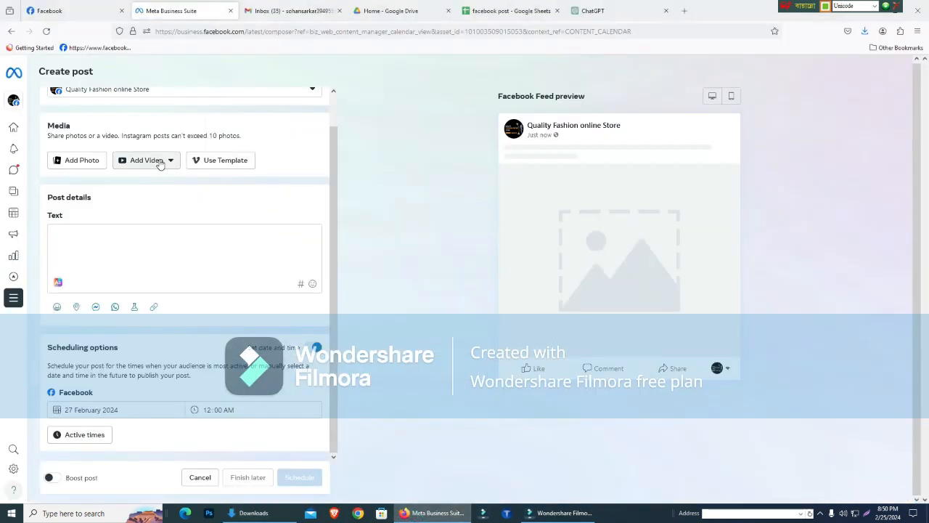
pyautogui.click(85, 162)
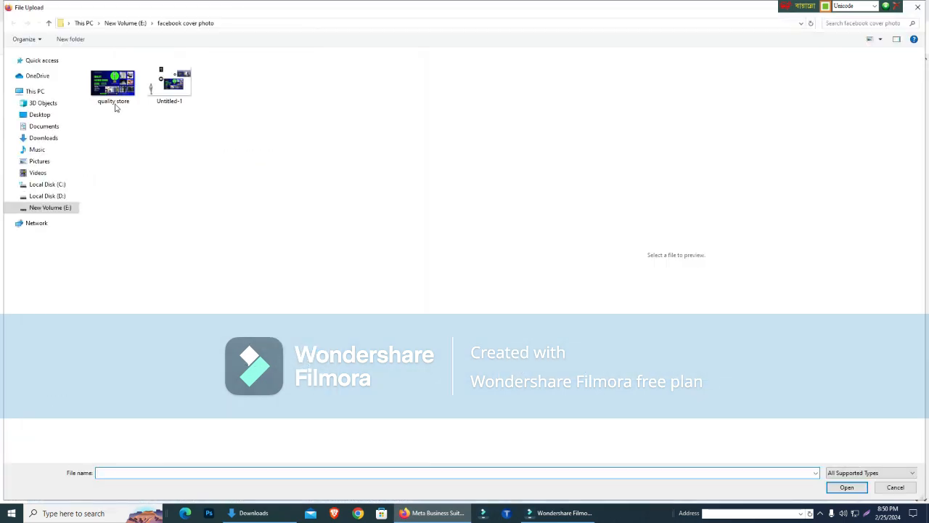
pyautogui.click(57, 140)
pyautogui.doubleClick(115, 83)
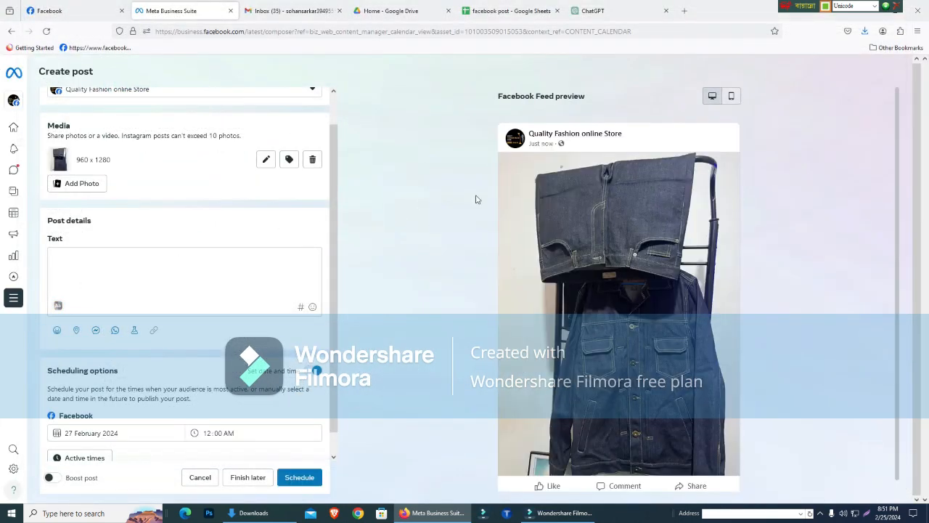
pyautogui.scroll(-1, 125, 266)
pyautogui.scroll(2, 126, 265)
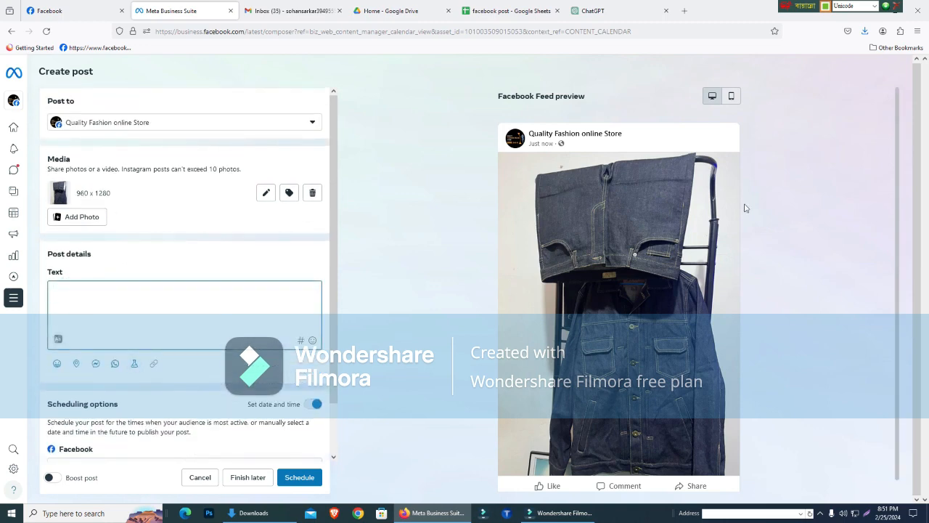
pyautogui.scroll(-1, 790, 213)
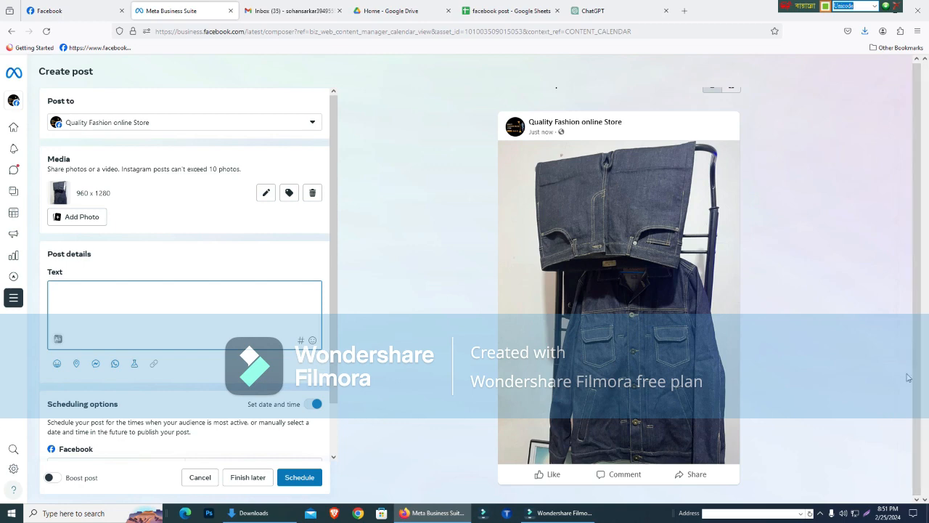
pyautogui.moveTo(918, 381); pyautogui.dragTo(909, 214)
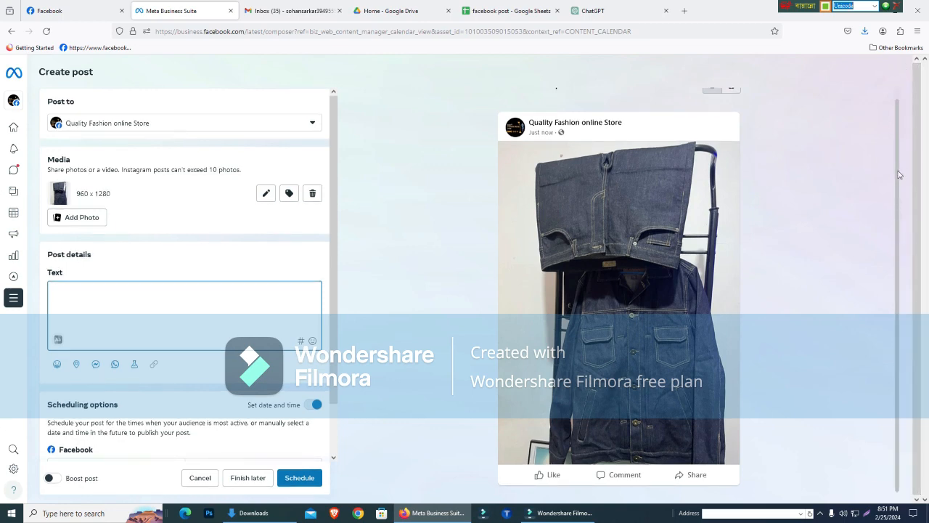
# - Check the Facebook Feed preview and insert the copied title "Ladies' Denim Delight: Finding Your Perfect Pair of Jeans" as the post text
pyautogui.moveTo(897, 171); pyautogui.dragTo(903, 59)
pyautogui.click(731, 100)
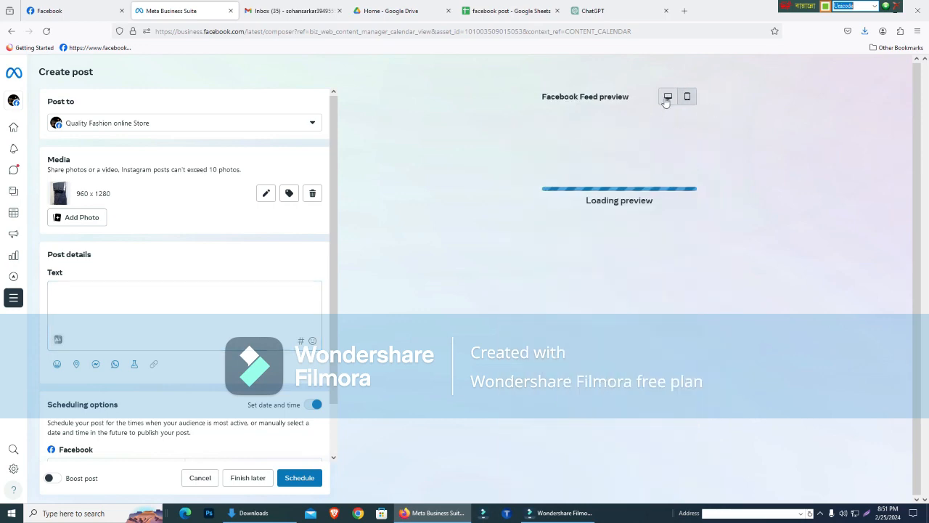
pyautogui.click(591, 10)
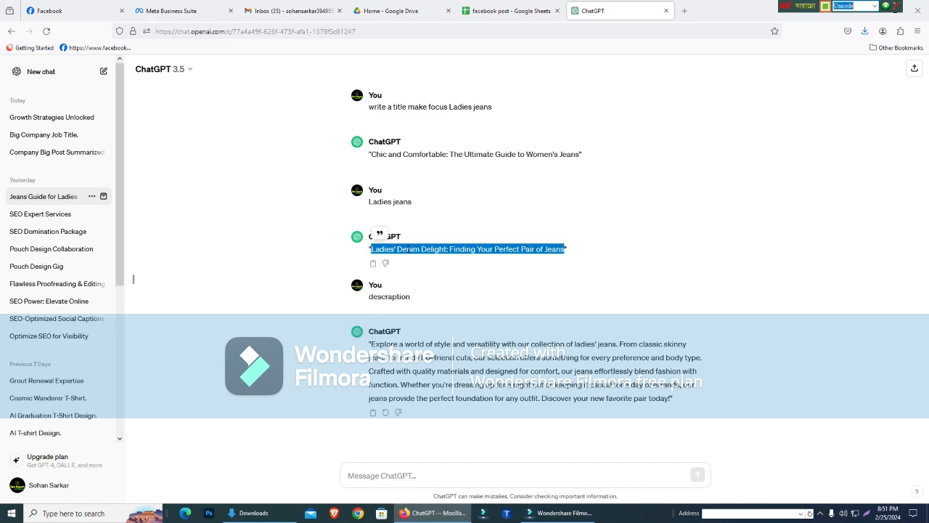
pyautogui.click(170, 10)
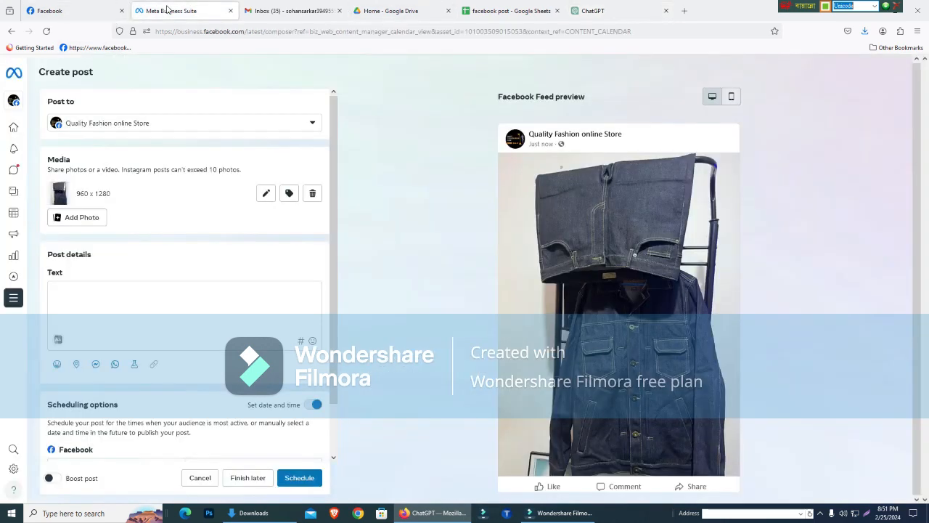
pyautogui.click(113, 291)
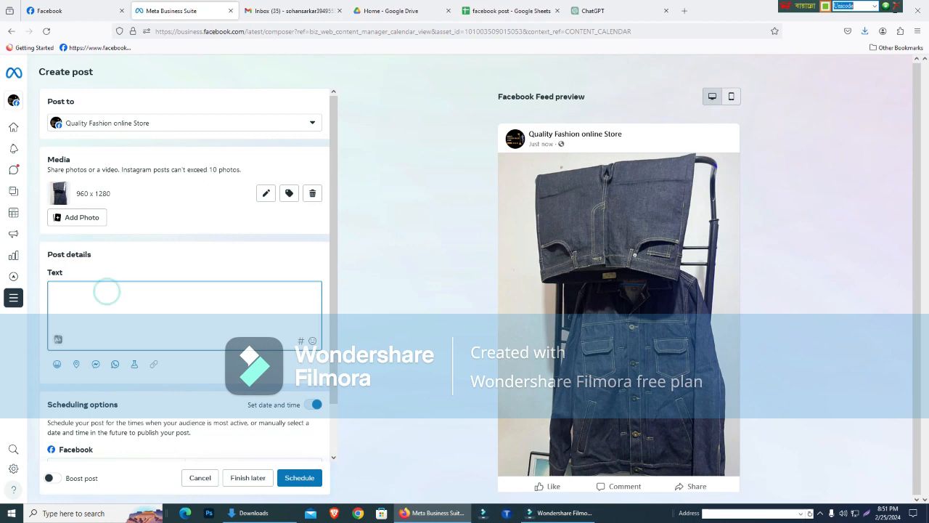
pyautogui.write("Ladies' Denim Delight: Finding Your Perfect Pair of Jeans")
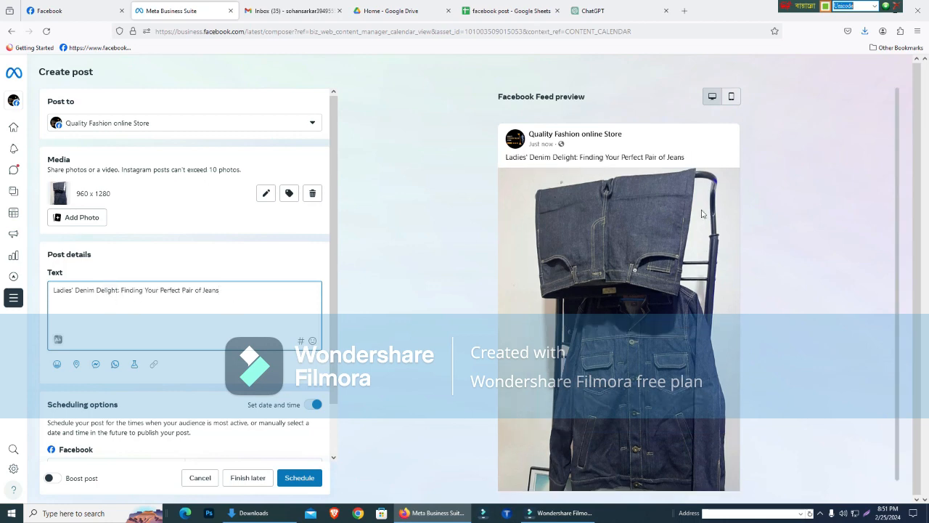
# - Copy the ladies' jeans description from ChatGPT and paste it on a new line below the title in the Meta Business Suite post
pyautogui.click(593, 10)
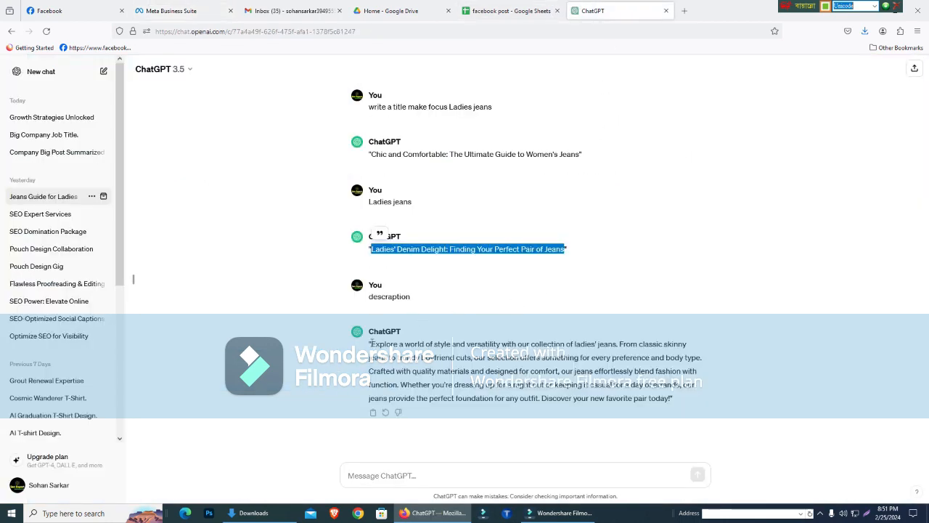
pyautogui.moveTo(372, 342); pyautogui.dragTo(664, 413)
pyautogui.hotkey('ctrl', 'c')
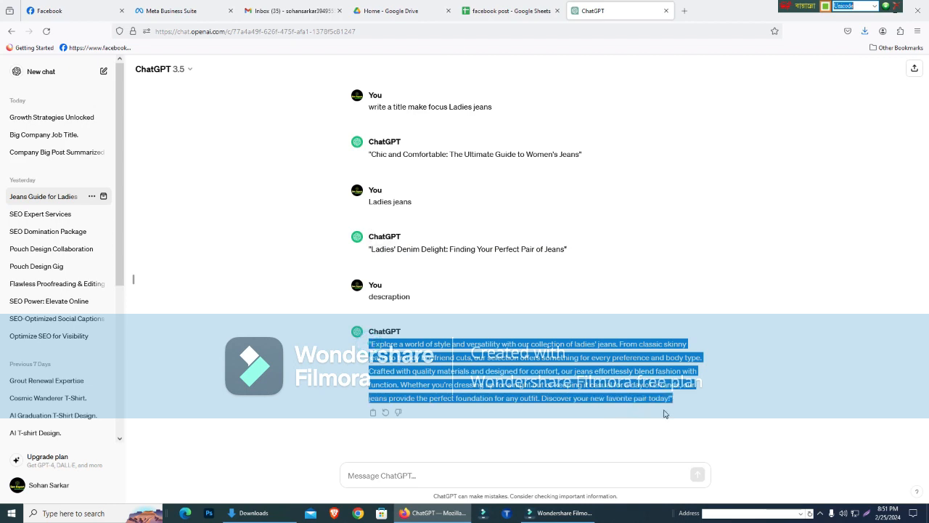
pyautogui.click(174, 9)
pyautogui.click(228, 291)
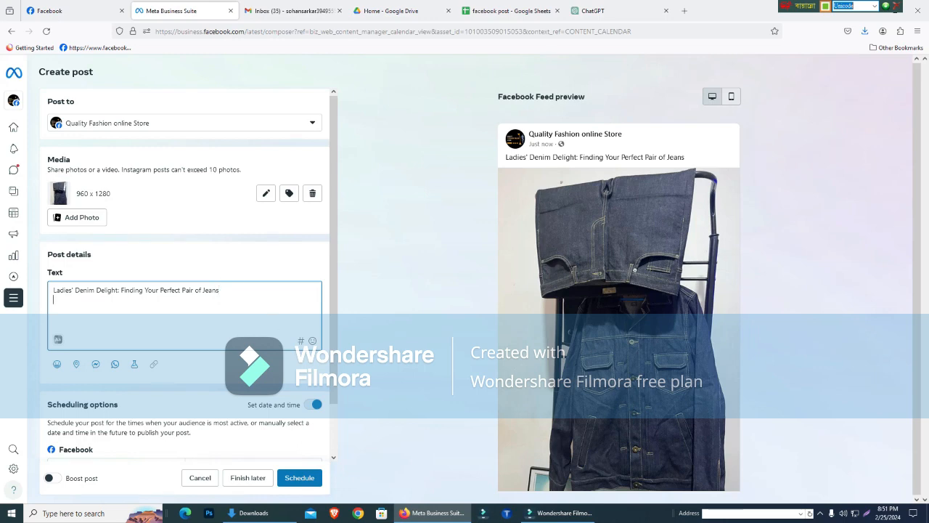
pyautogui.hotkey('ctrl', 'v')
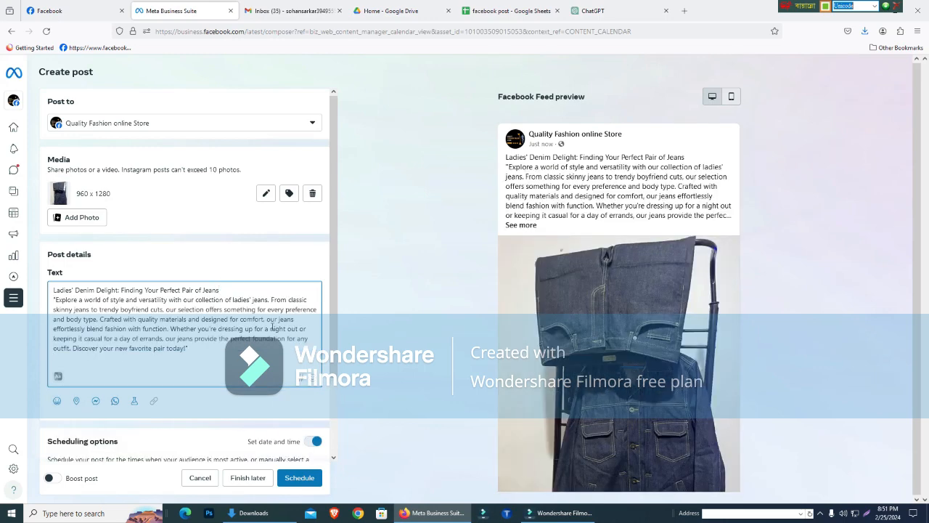
# - Switch to ChatGPT, send the prompt "hastag" and copy the hashtags from its answer
pyautogui.click(577, 9)
pyautogui.click(459, 468)
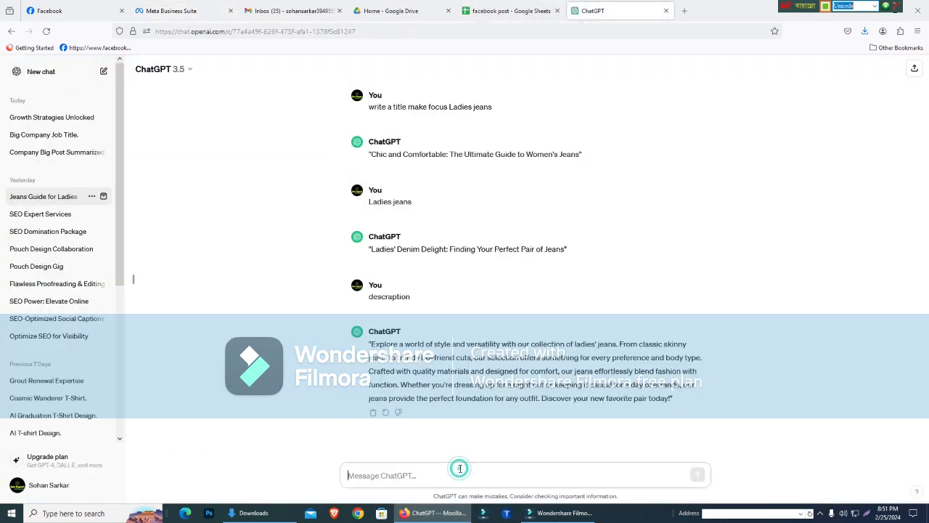
pyautogui.write('hastag')
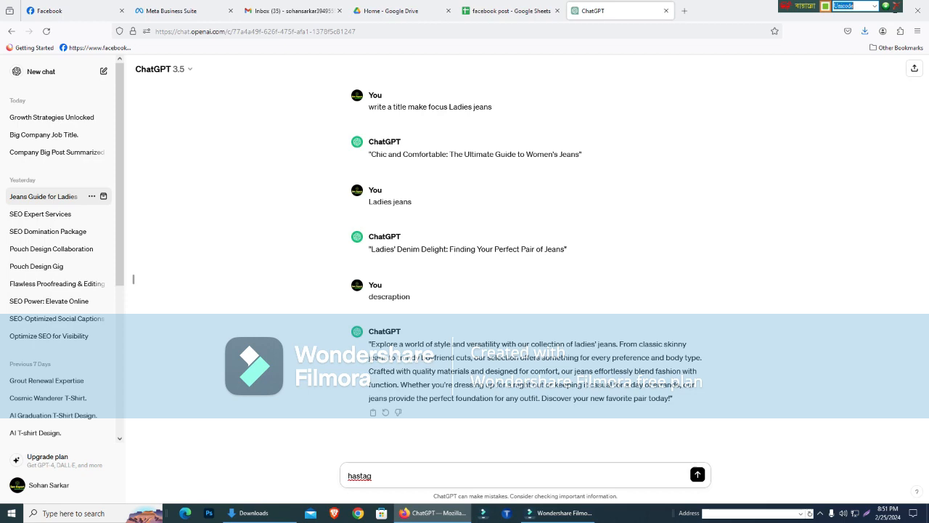
pyautogui.press('Return')
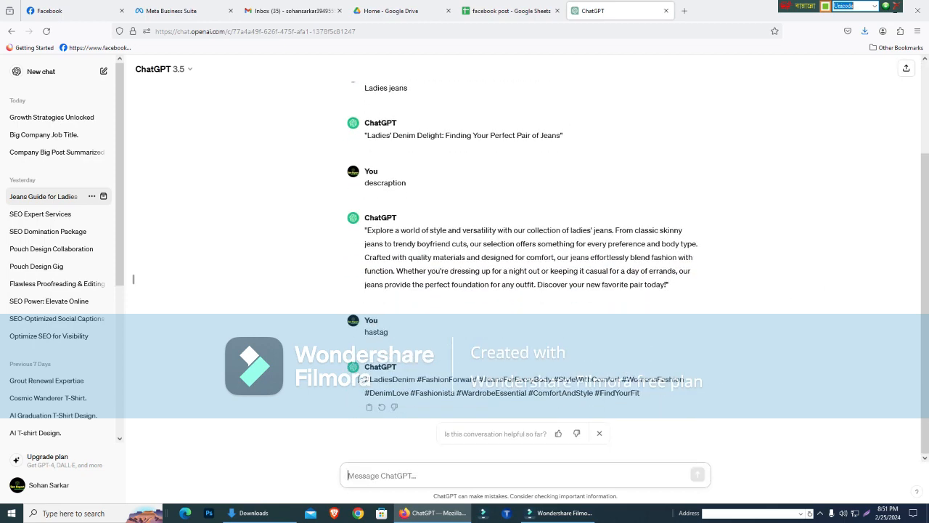
pyautogui.moveTo(366, 385); pyautogui.dragTo(650, 400)
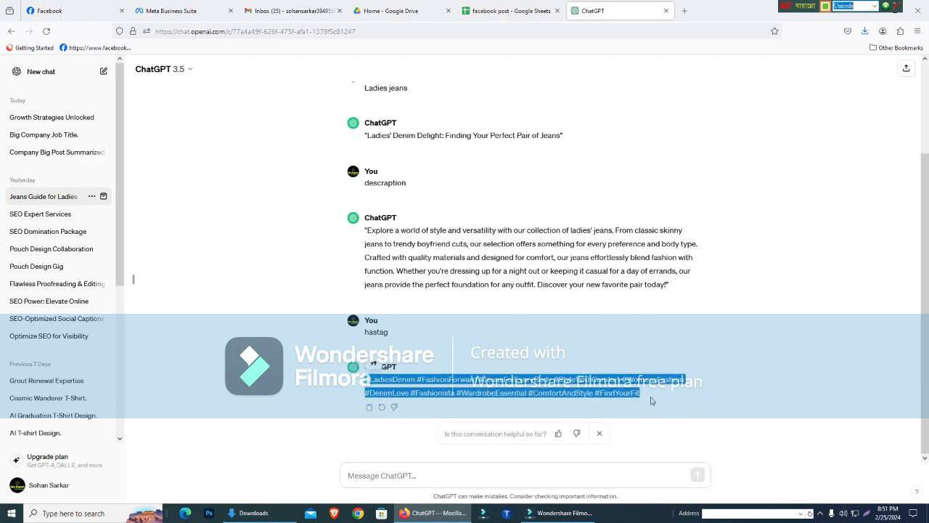
# - Back in the Meta Business Suite post, add four single-dot lines below the description and paste the copied hashtags underneath
pyautogui.click(174, 11)
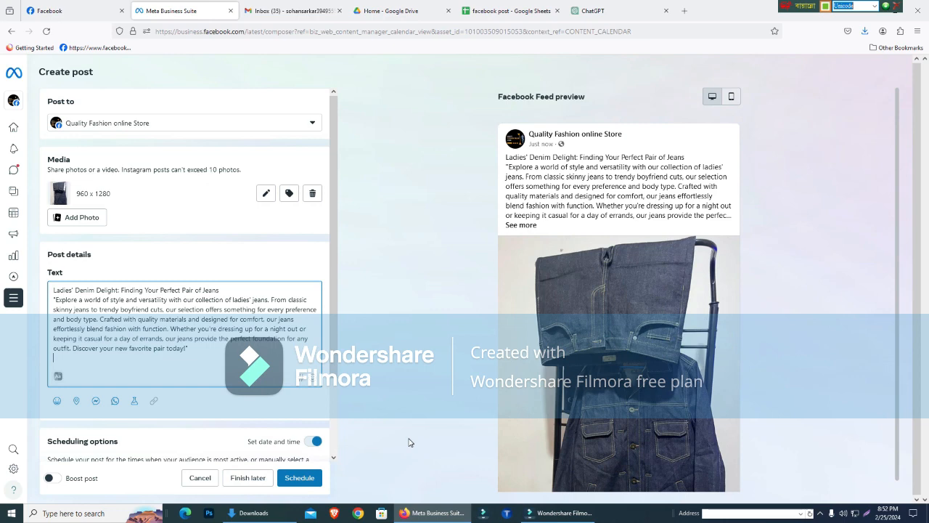
pyautogui.press('Return')
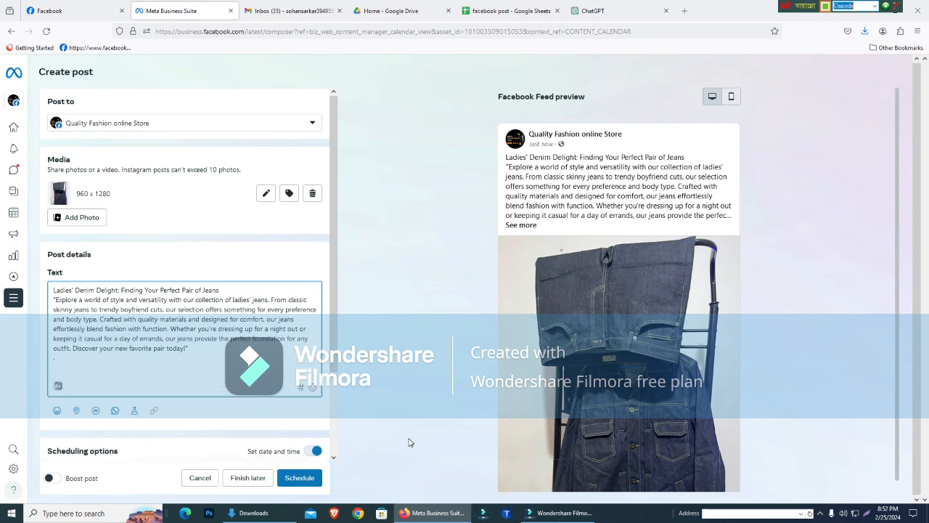
pyautogui.write('.')
pyautogui.press('Return')
pyautogui.write('.')
pyautogui.press('Return')
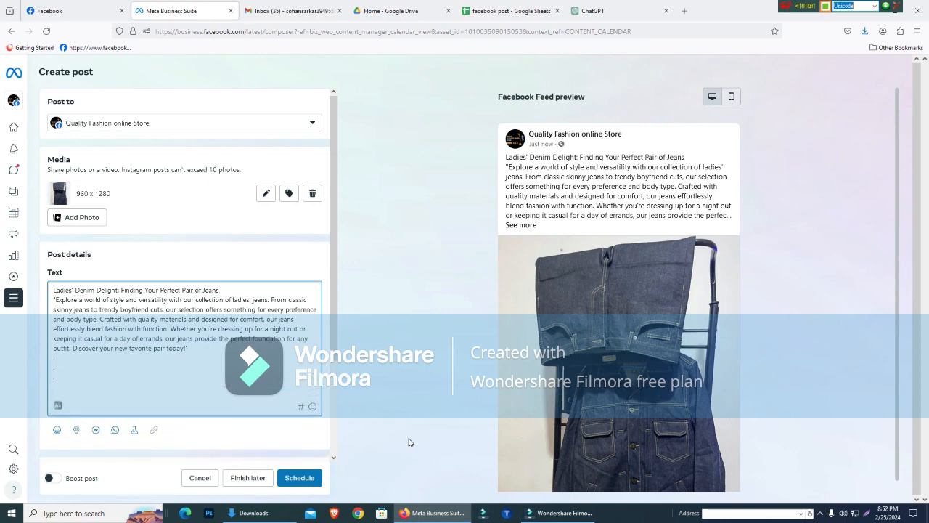
pyautogui.press('Return')
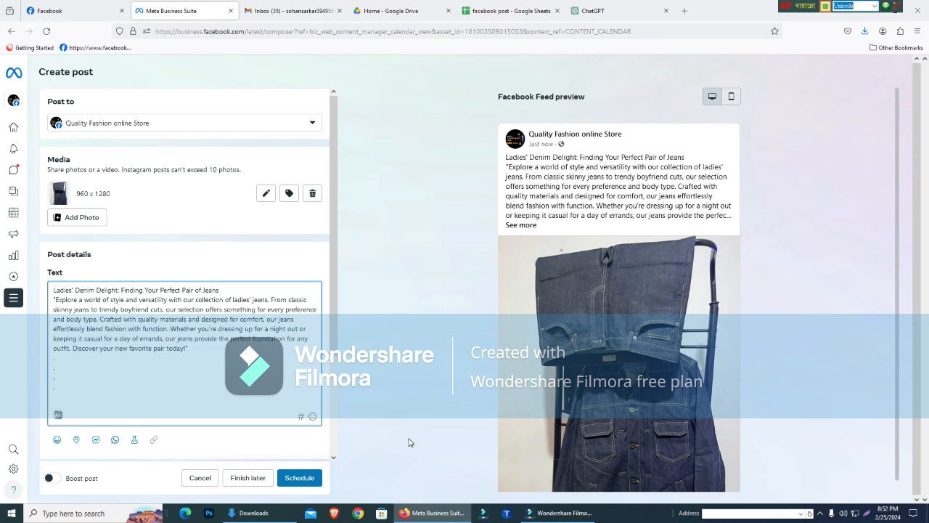
pyautogui.hotkey('ctrl', 'v')
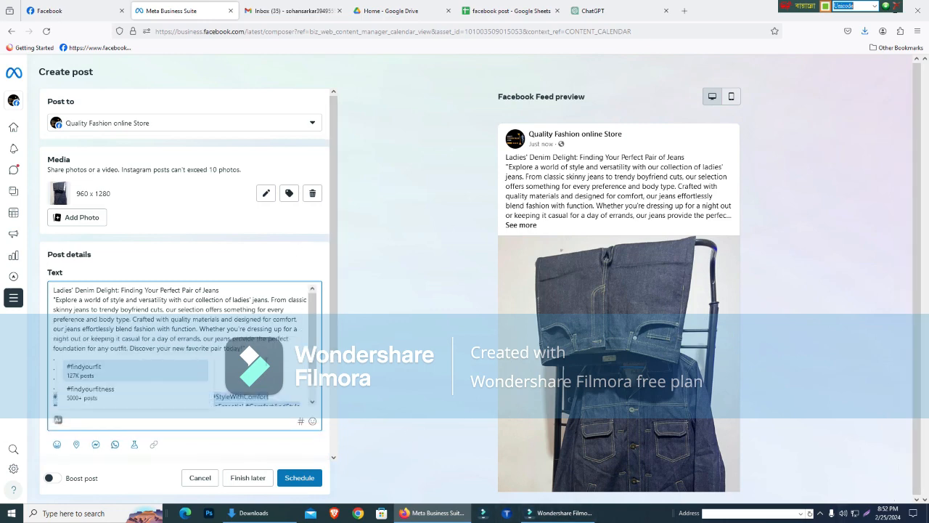
pyautogui.click(520, 227)
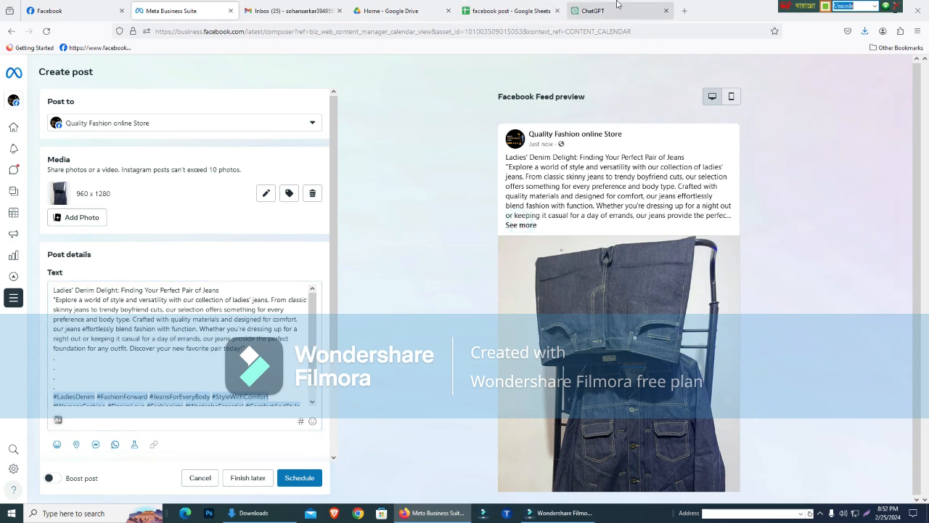
# - Switch to ChatGPT, send the prompt "customer focus has tag" and copy the hashtags from its answer
pyautogui.click(593, 10)
pyautogui.click(377, 474)
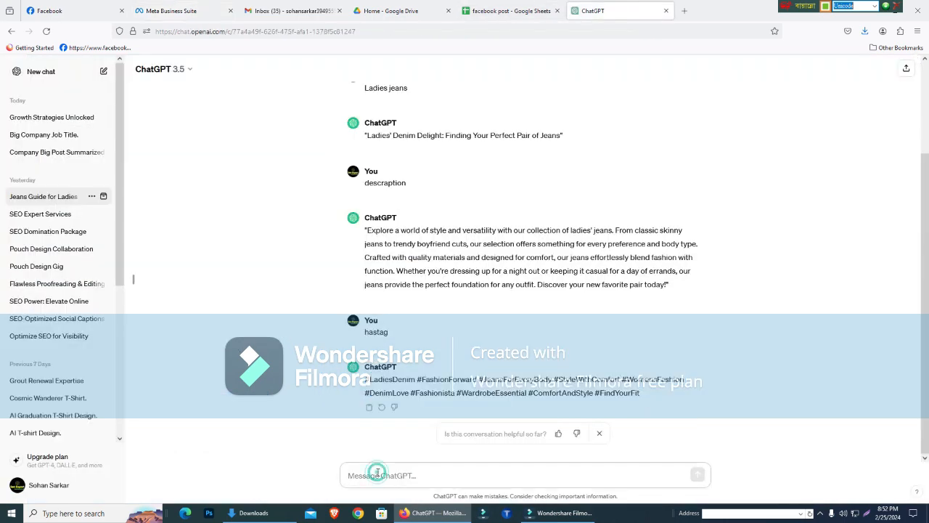
pyautogui.write('customer focus has tag')
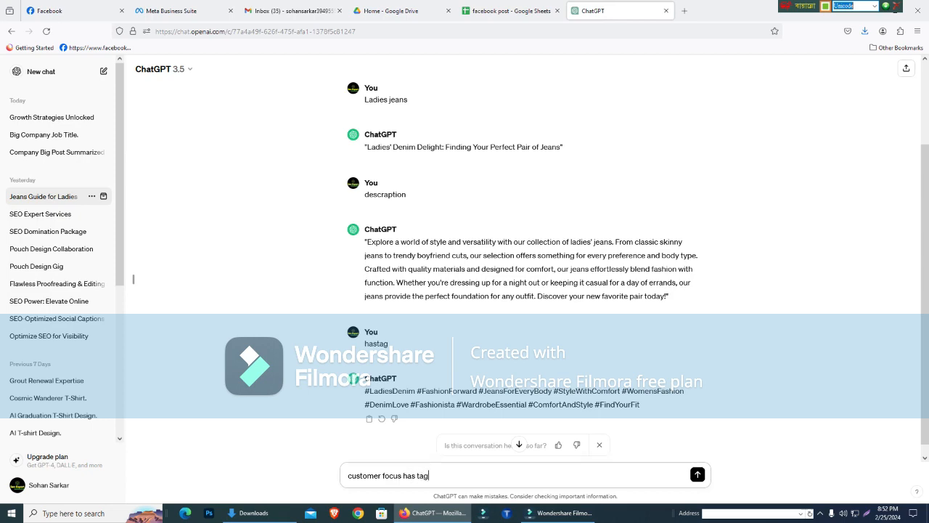
pyautogui.press('Return')
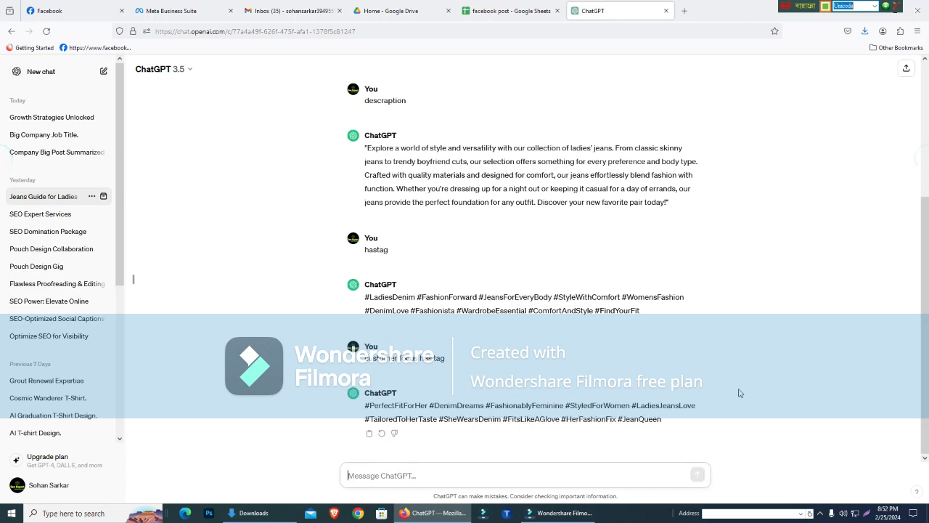
pyautogui.moveTo(364, 405); pyautogui.dragTo(668, 431)
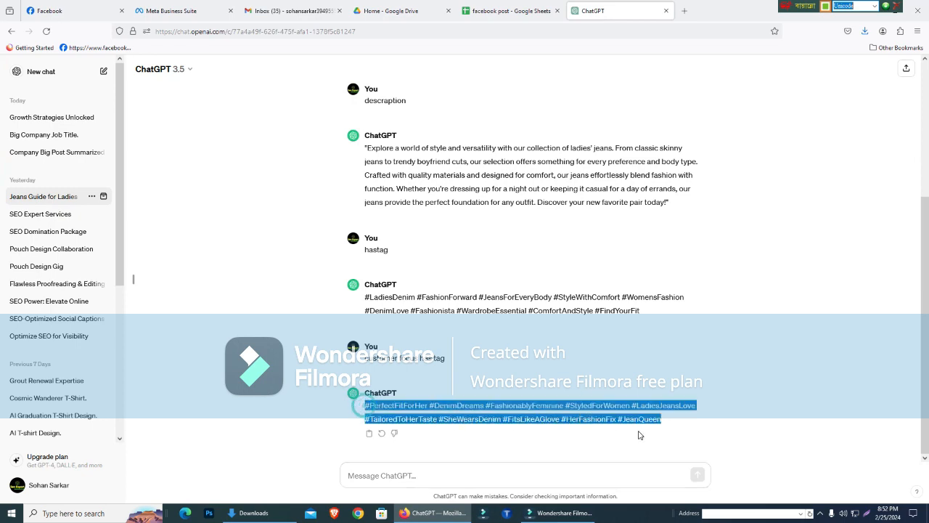
# - Return to the Meta Business Suite post and paste the customer-focused hashtags after #FindYourFit
pyautogui.click(180, 10)
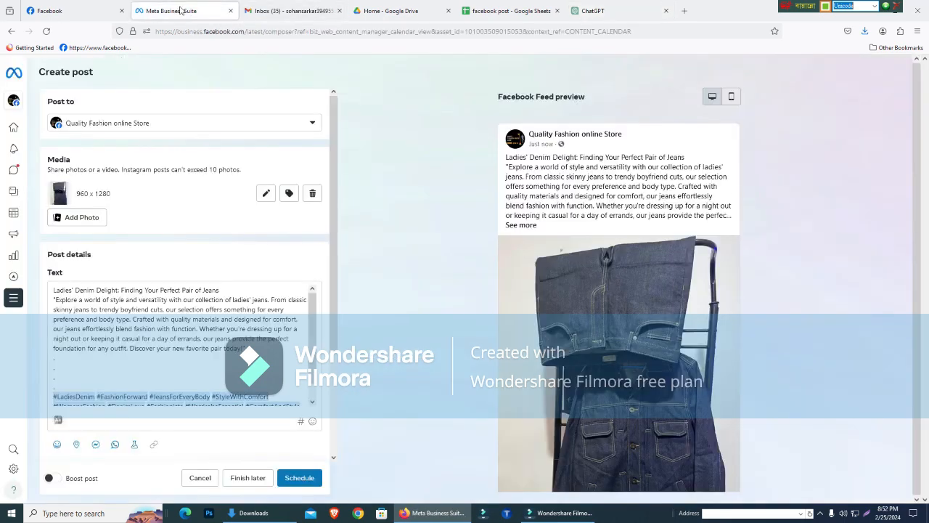
pyautogui.scroll(-1, 312, 341)
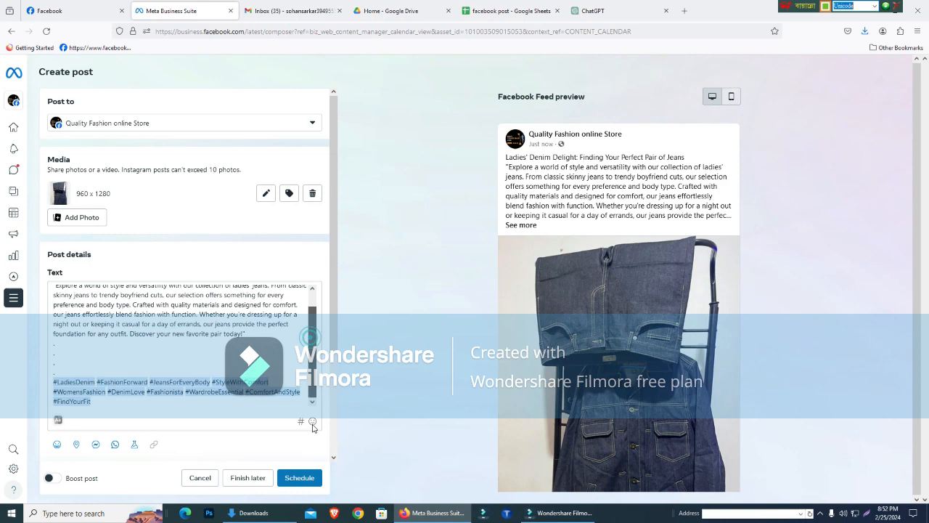
pyautogui.click(156, 401)
pyautogui.write('#PerfectFitForHer #DenimDreams #FashionablyFemme #StyledForWomen #LadiesJeansLove #TailoredToHerTaste #SheWearsDenim #FitsLikeAGlove #HerFashionFix #JeanQueen')
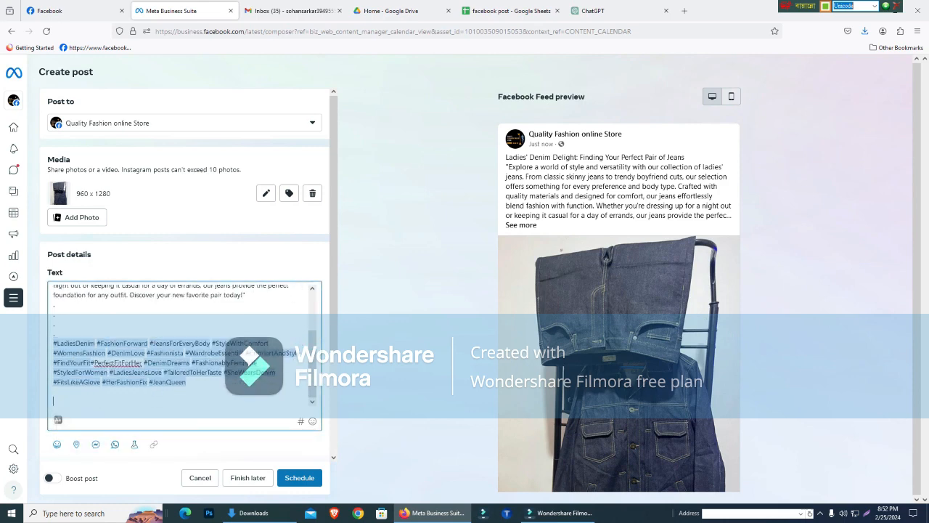
pyautogui.click(205, 391)
pyautogui.click(99, 343)
pyautogui.click(181, 363)
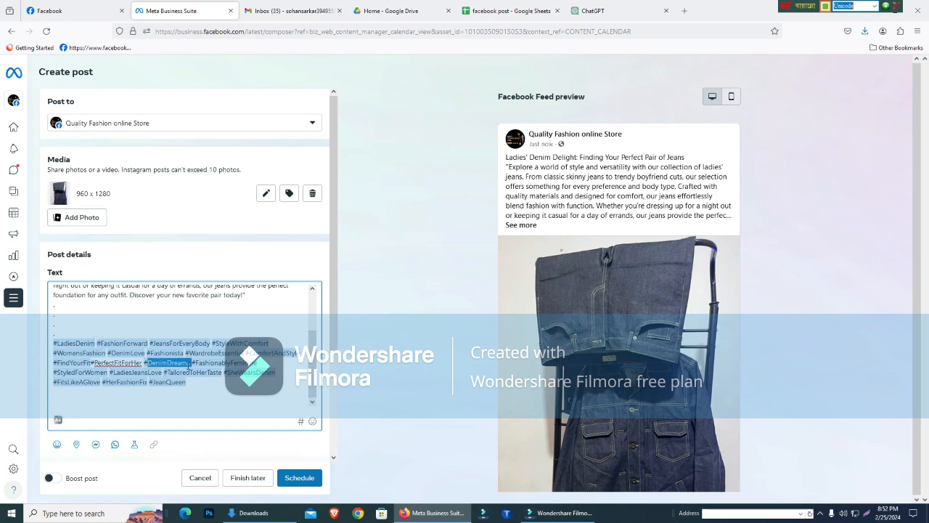
# - In ChatGPT, reuse "Ladies jeans" from the first prompt to request hashtags for it, and copy the hashtags from the answer
pyautogui.click(617, 7)
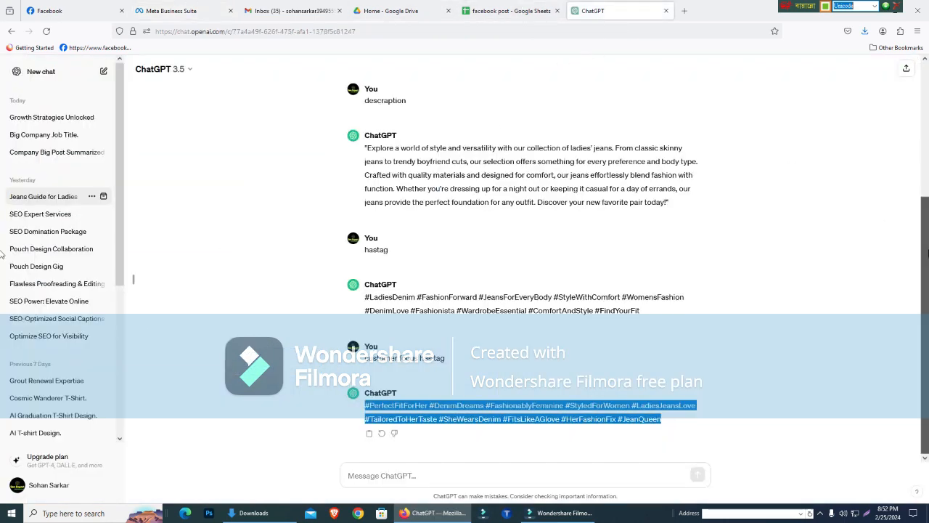
pyautogui.scroll(5, 378, 109)
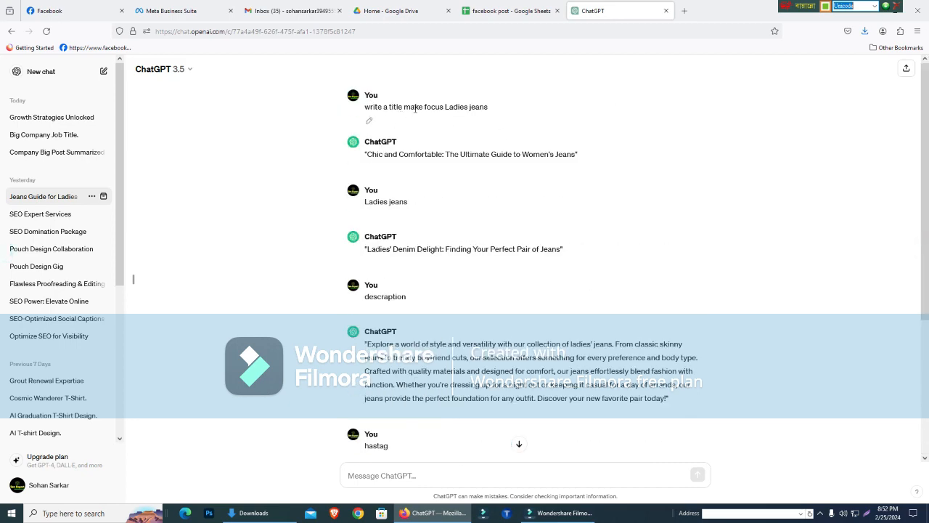
pyautogui.moveTo(445, 107); pyautogui.dragTo(500, 106)
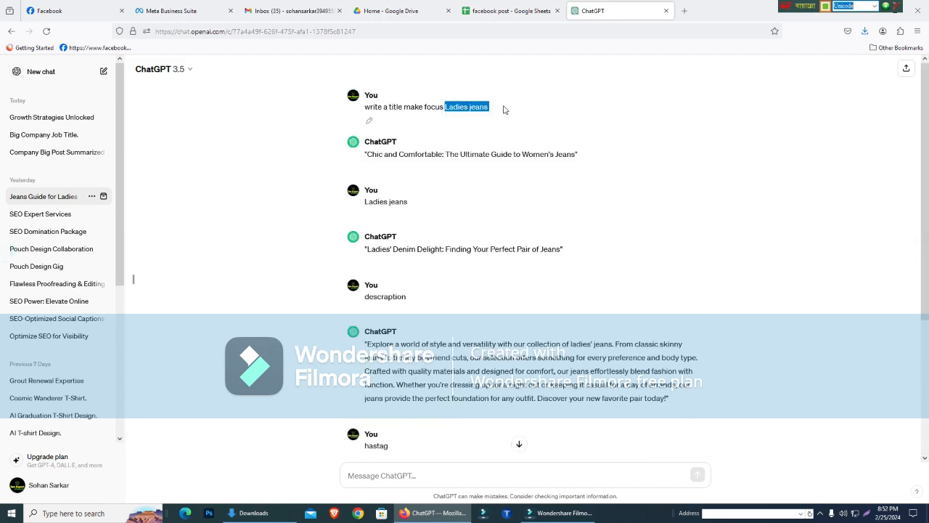
pyautogui.hotkey('ctrl', 'c')
pyautogui.click(396, 474)
pyautogui.hotkey('ctrl', 'v')
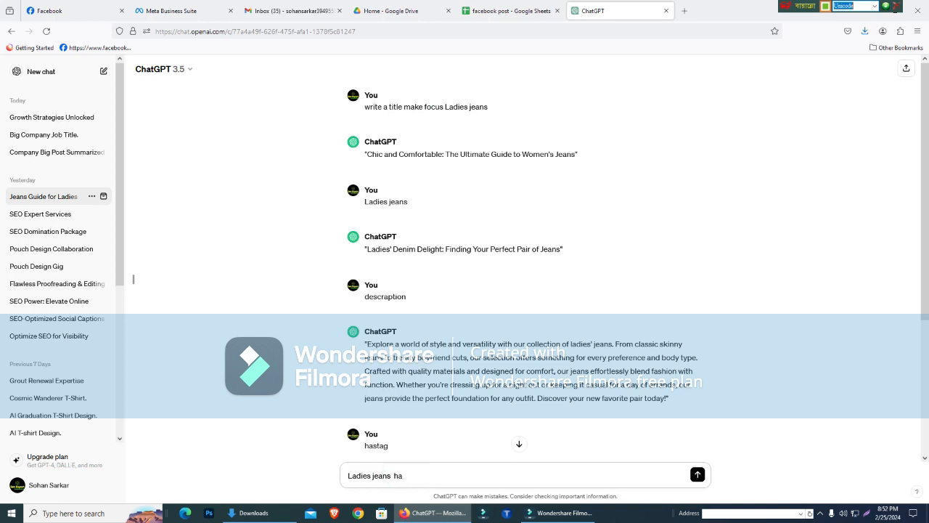
pyautogui.press('Return')
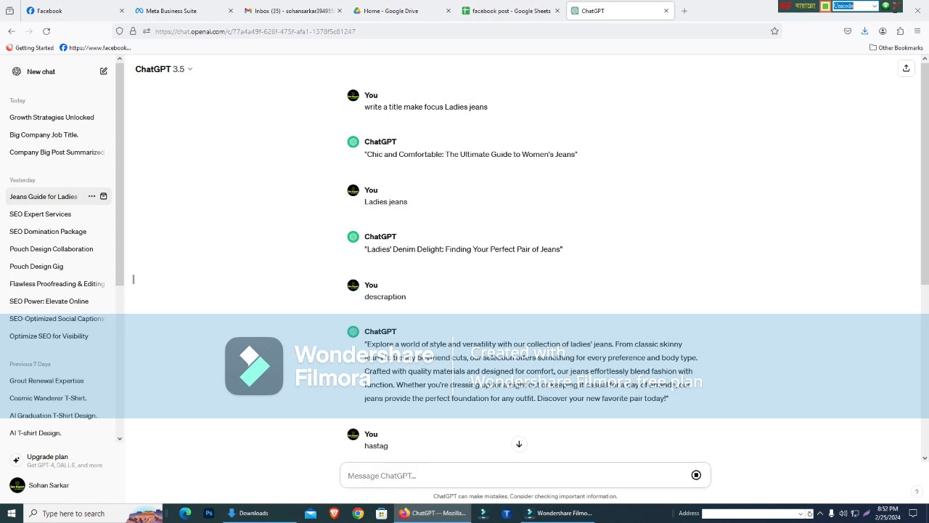
pyautogui.moveTo(927, 106); pyautogui.dragTo(926, 312)
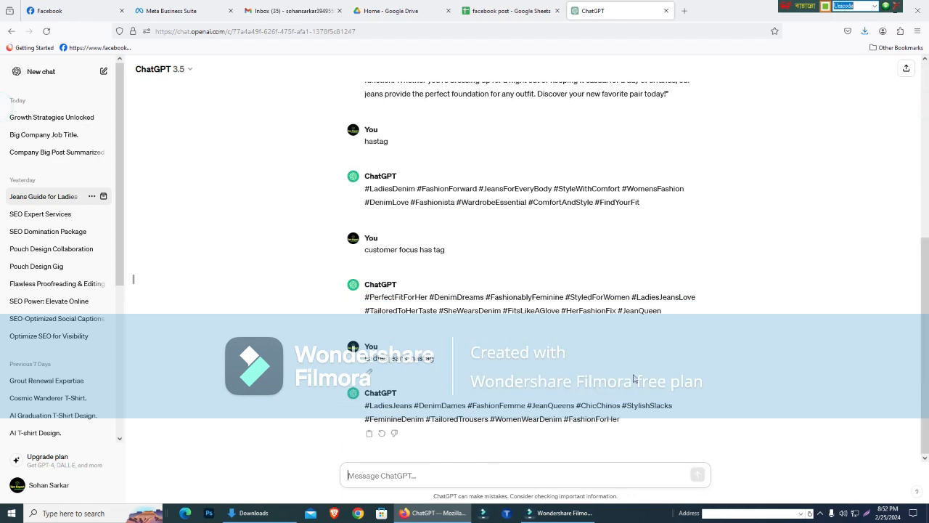
pyautogui.moveTo(364, 405); pyautogui.dragTo(622, 420)
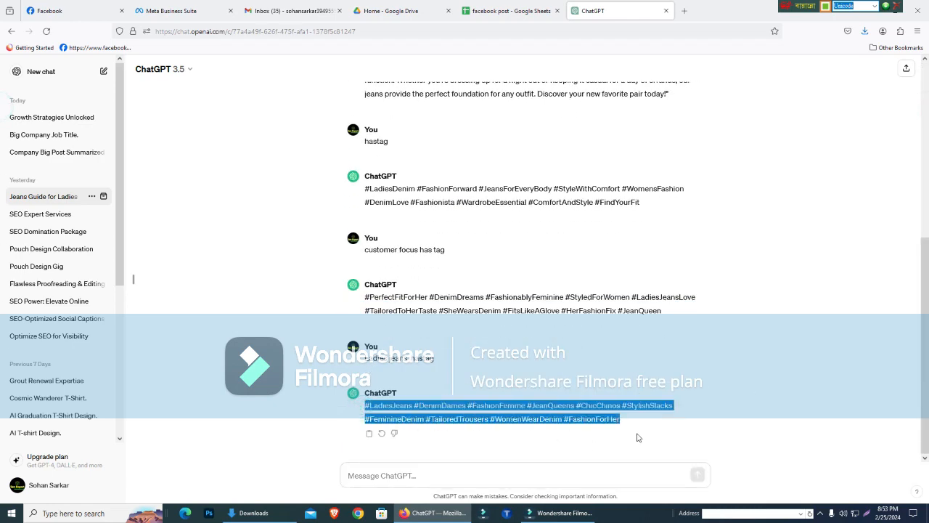
# - Return to the Meta Business Suite post and paste the copied ladies' jeans hashtags directly after #JeanQueen
pyautogui.click(171, 10)
pyautogui.click(220, 363)
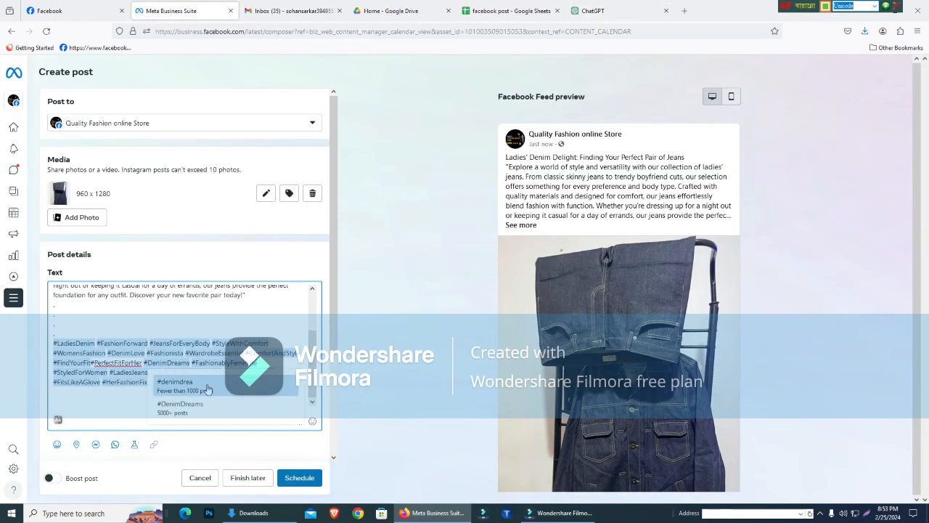
pyautogui.click(219, 373)
pyautogui.click(205, 384)
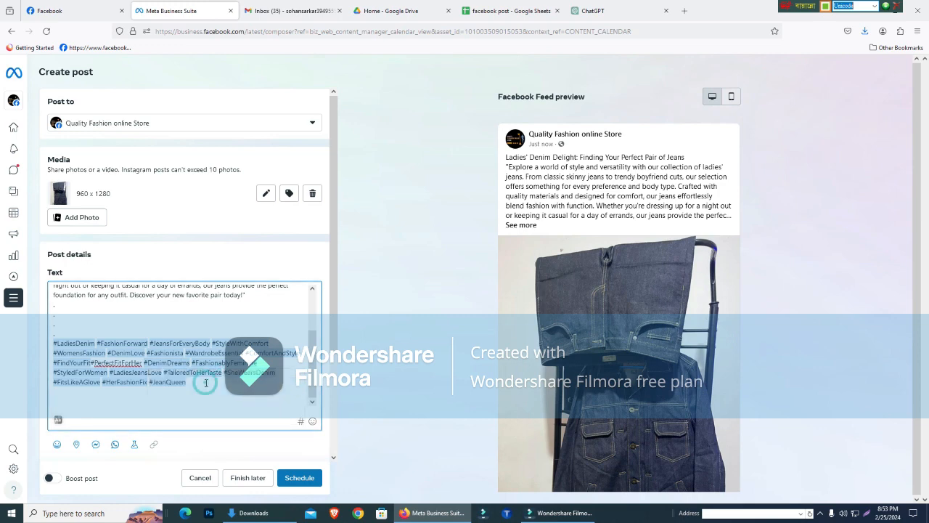
pyautogui.hotkey('ctrl', 'v')
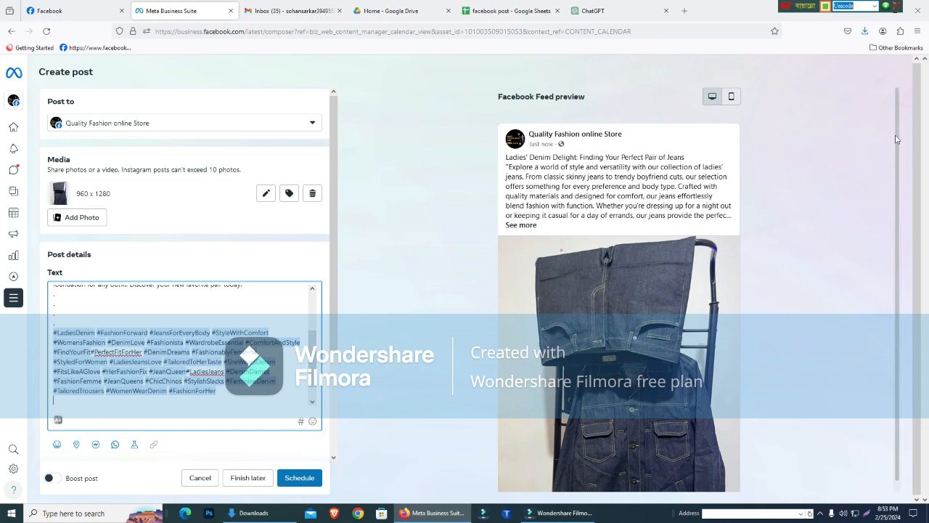
# - Add the Messenger "Get messages" option to the jeans post
pyautogui.scroll(-1, 906, 330)
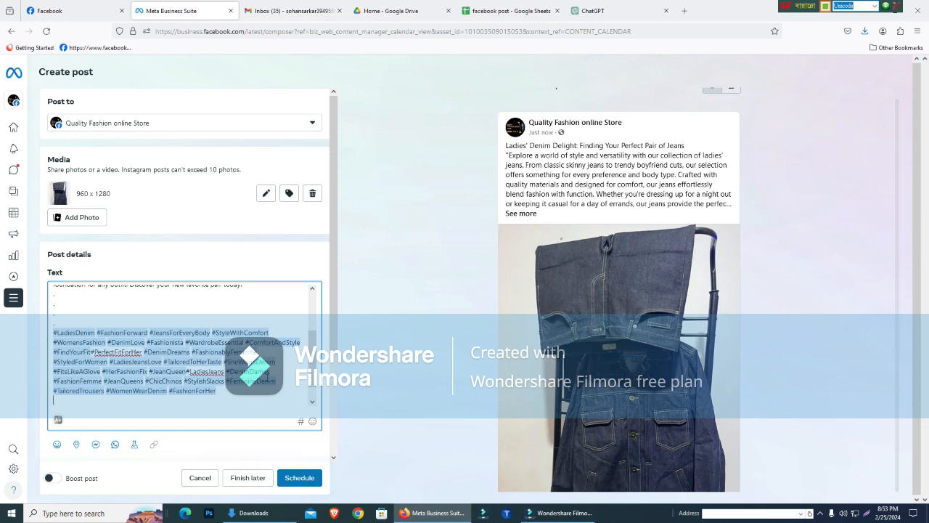
pyautogui.scroll(2, 249, 402)
pyautogui.scroll(-2, 250, 405)
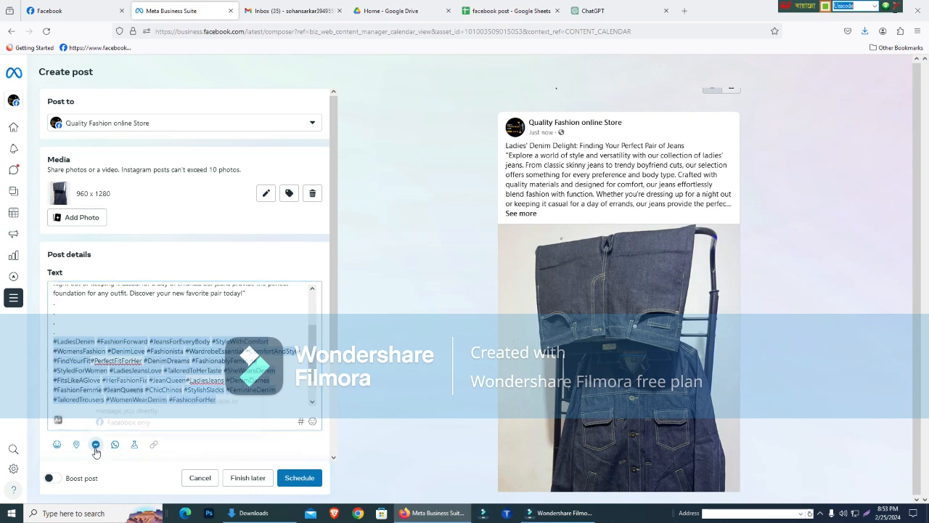
pyautogui.click(95, 446)
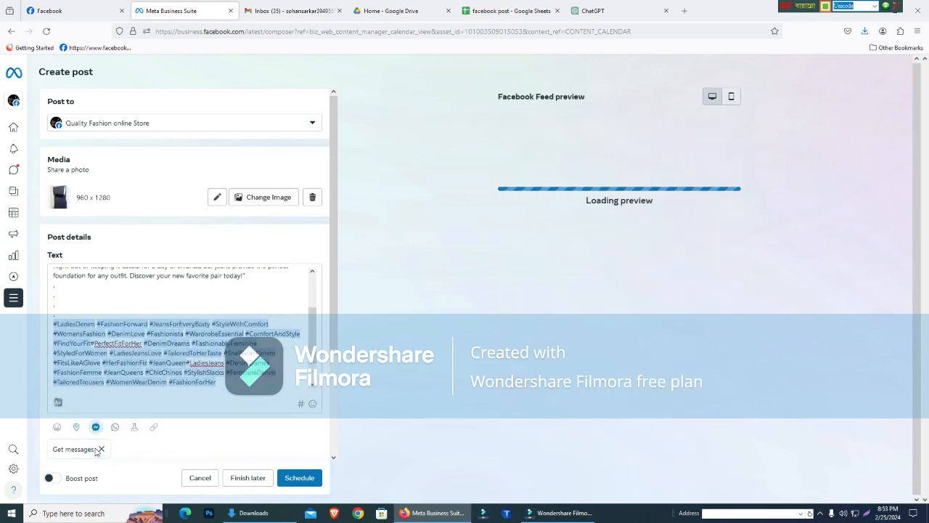
# - Review the post text and the desktop feed preview down to its message option, and switch the preview to mobile
pyautogui.scroll(1, 217, 276)
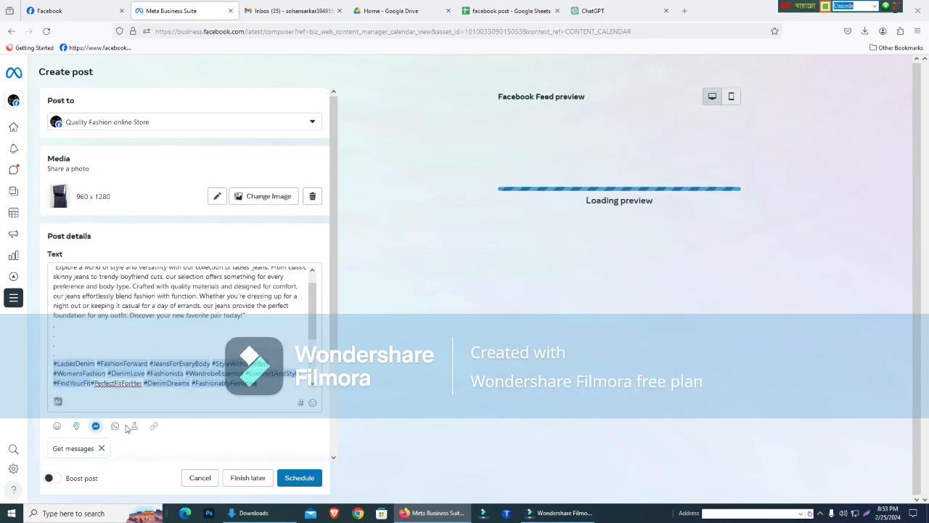
pyautogui.scroll(-1, 126, 429)
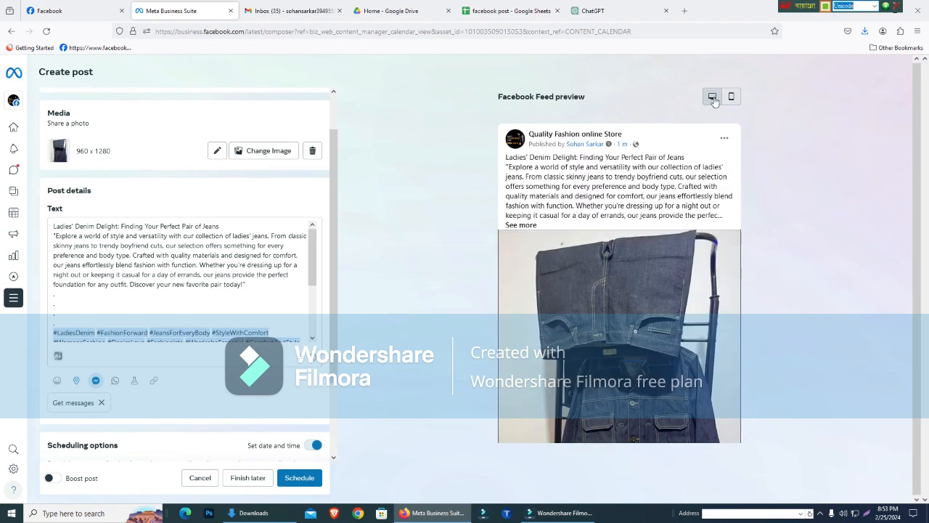
pyautogui.scroll(-2, 733, 290)
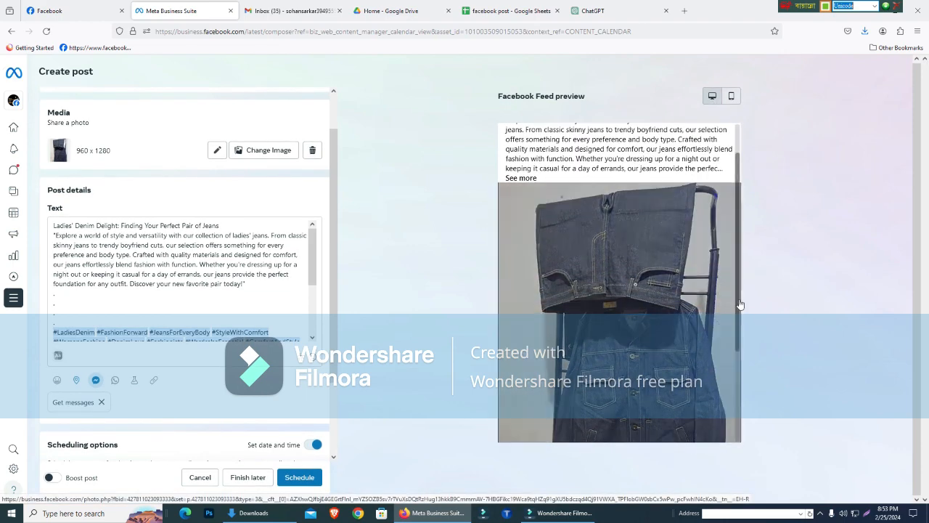
pyautogui.scroll(-5, 739, 304)
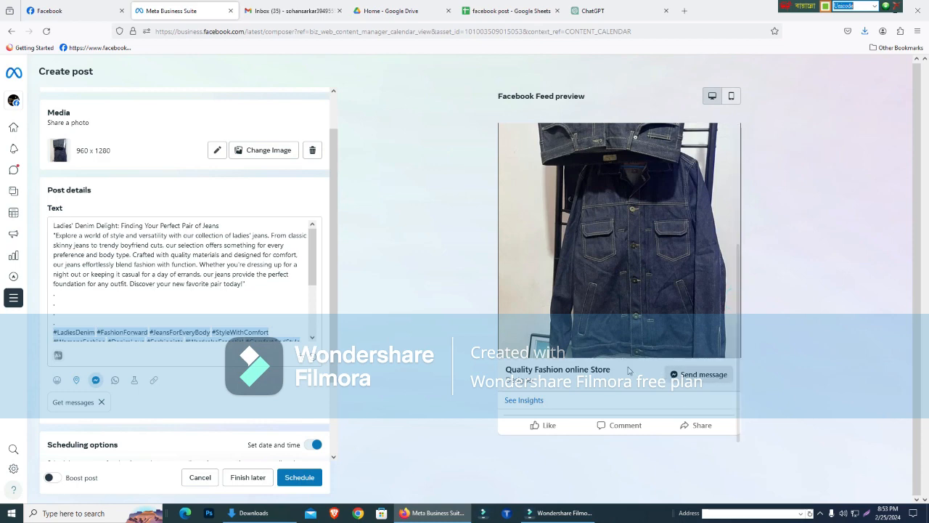
pyautogui.click(732, 104)
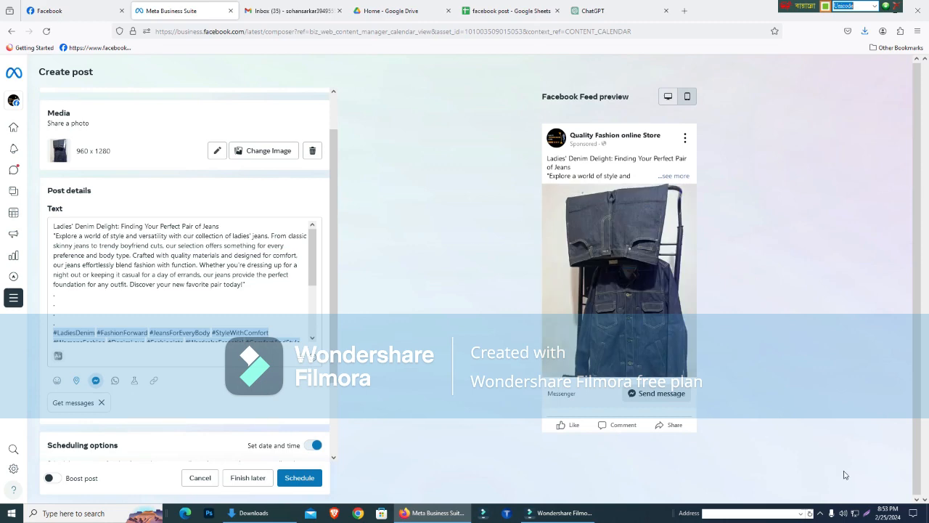
# - Capture an 803x939 screenshot around the mobile preview, frame the post with a red rectangle, add a red arrow pointing at it, and keep the image
pyautogui.click(866, 513)
pyautogui.moveTo(419, 40); pyautogui.dragTo(807, 493)
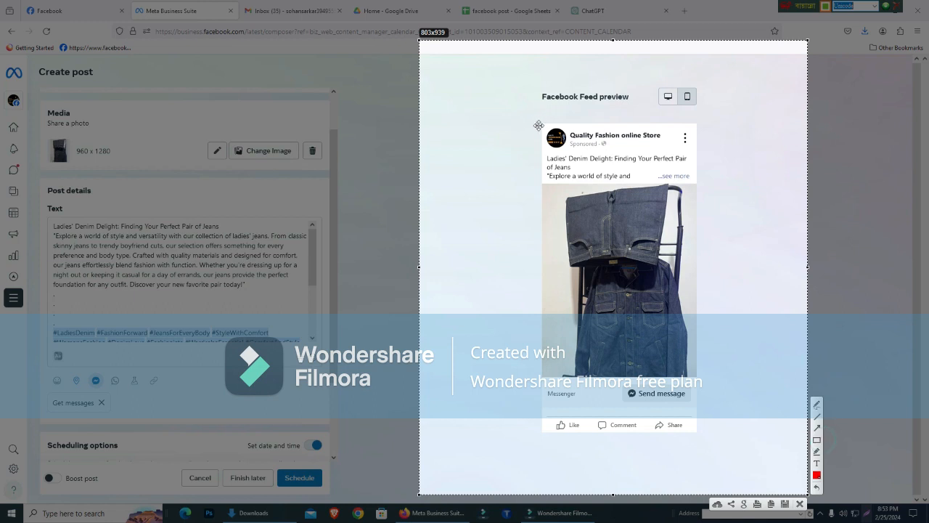
pyautogui.click(816, 440)
pyautogui.moveTo(530, 98); pyautogui.dragTo(723, 455)
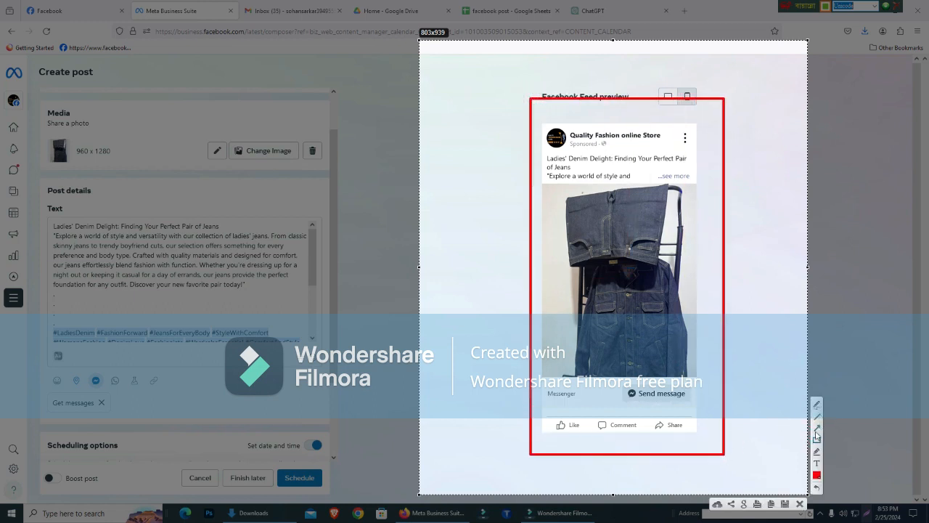
pyautogui.moveTo(458, 426)
pyautogui.mouseDown()
pyautogui.moveTo(576, 217)
pyautogui.moveTo(582, 179)
pyautogui.mouseUp()
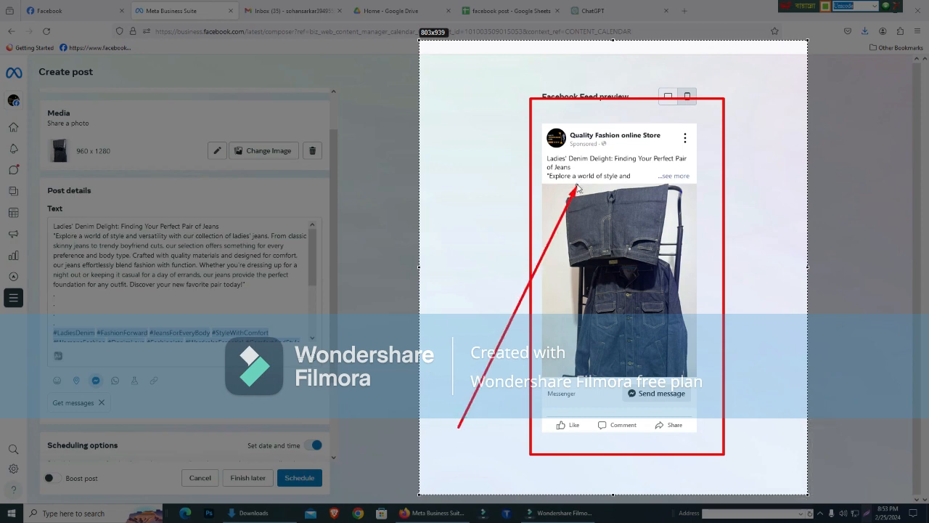
pyautogui.hotkey('ctrl', 's')
# - Go to the store's Facebook page and switch from the SEO Experts profile to the personal profile
pyautogui.click(67, 10)
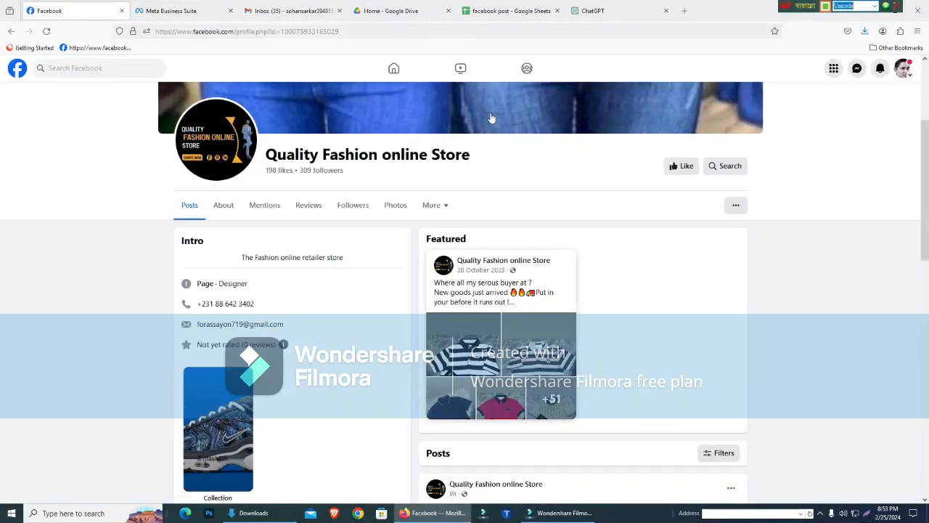
pyautogui.click(856, 68)
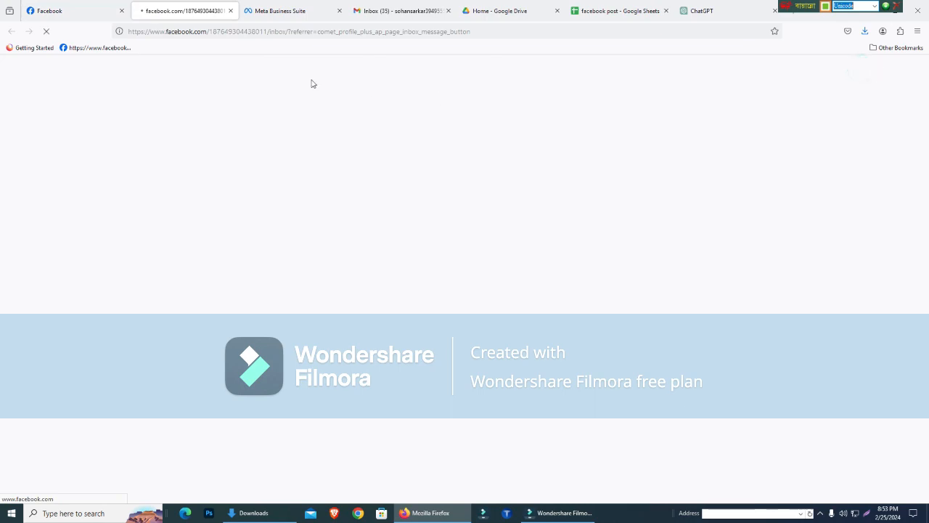
pyautogui.click(285, 13)
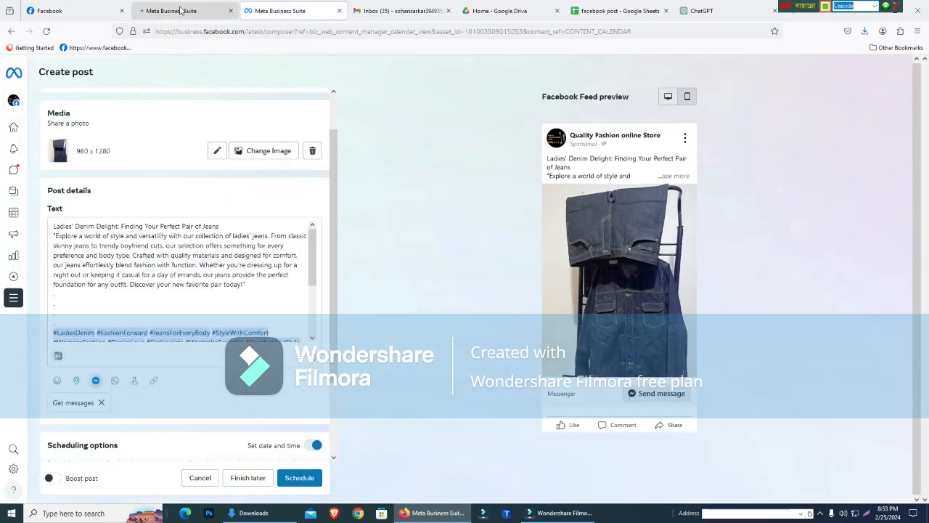
pyautogui.click(180, 10)
pyautogui.click(88, 9)
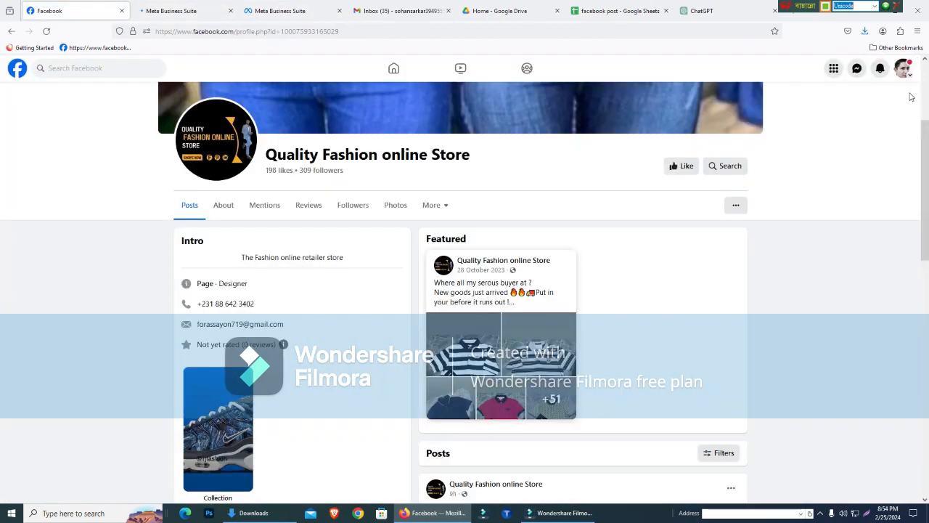
pyautogui.click(904, 68)
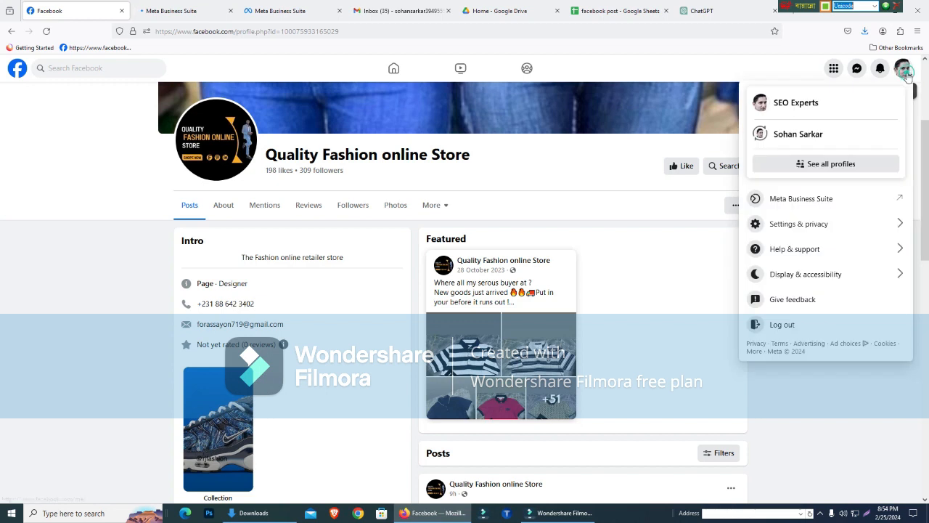
pyautogui.click(811, 133)
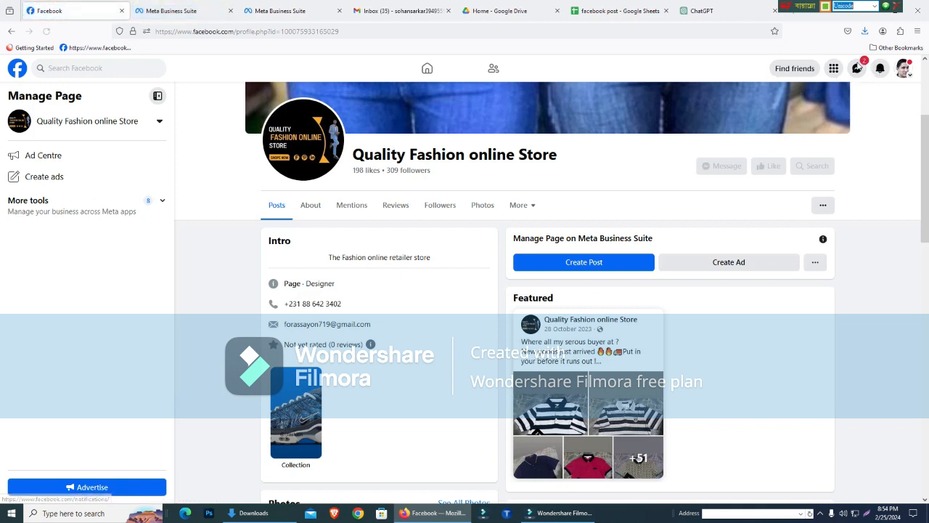
# - Open the Messenger chat with the store contact, and paste and send the annotated preview screenshot
pyautogui.click(857, 67)
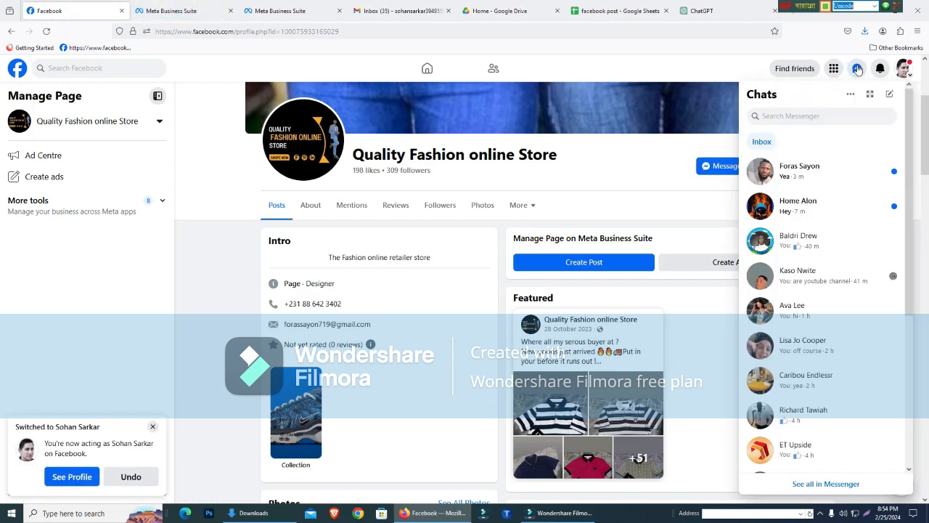
pyautogui.click(823, 174)
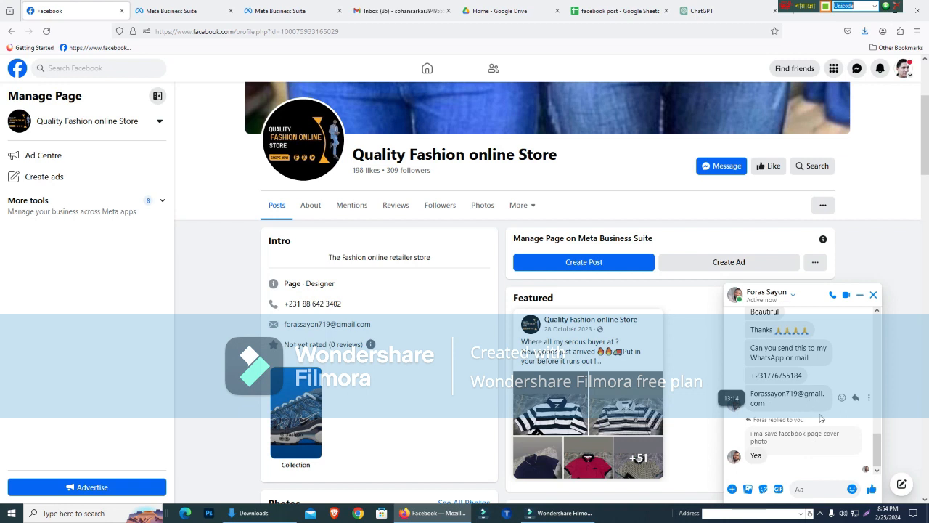
pyautogui.moveTo(876, 450); pyautogui.dragTo(881, 468)
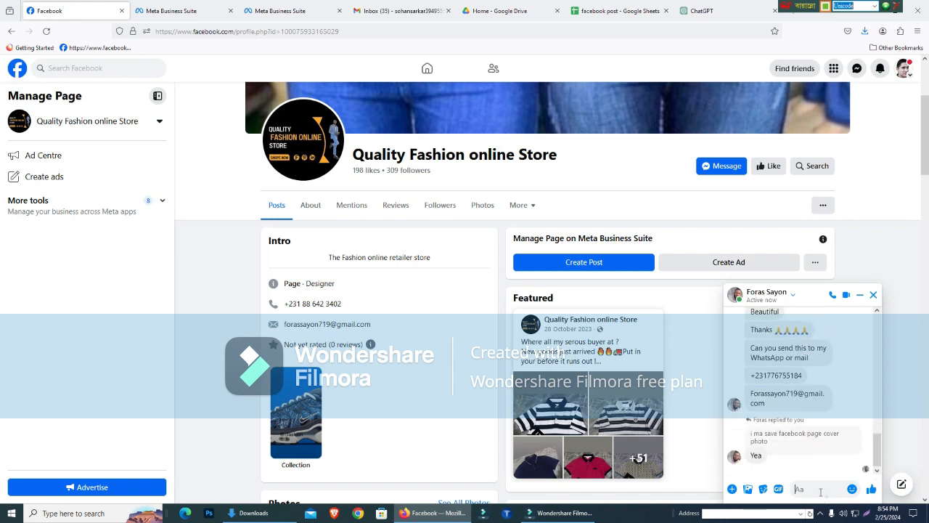
pyautogui.click(814, 488)
pyautogui.hotkey('ctrl', 'v')
pyautogui.click(871, 487)
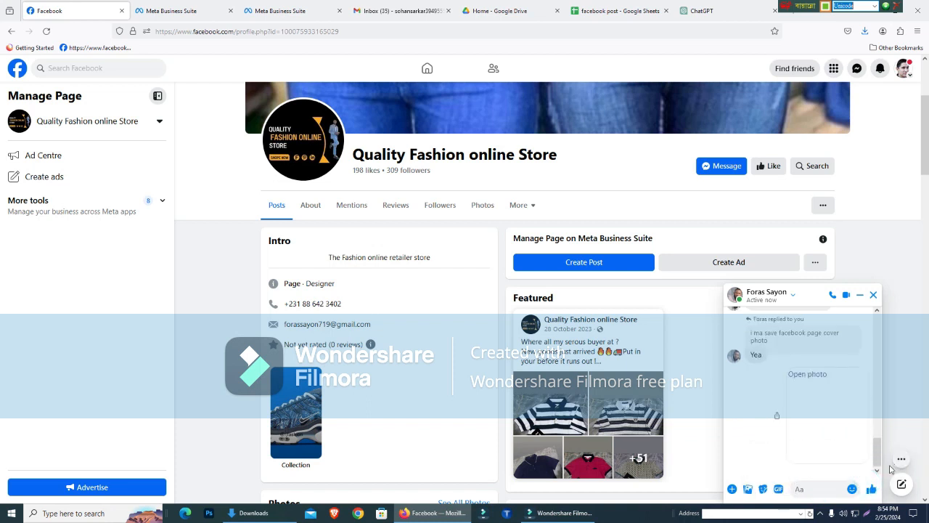
# - Reread the contact's earlier messages in the chat and return to the sent screenshot
pyautogui.moveTo(876, 441); pyautogui.dragTo(880, 421)
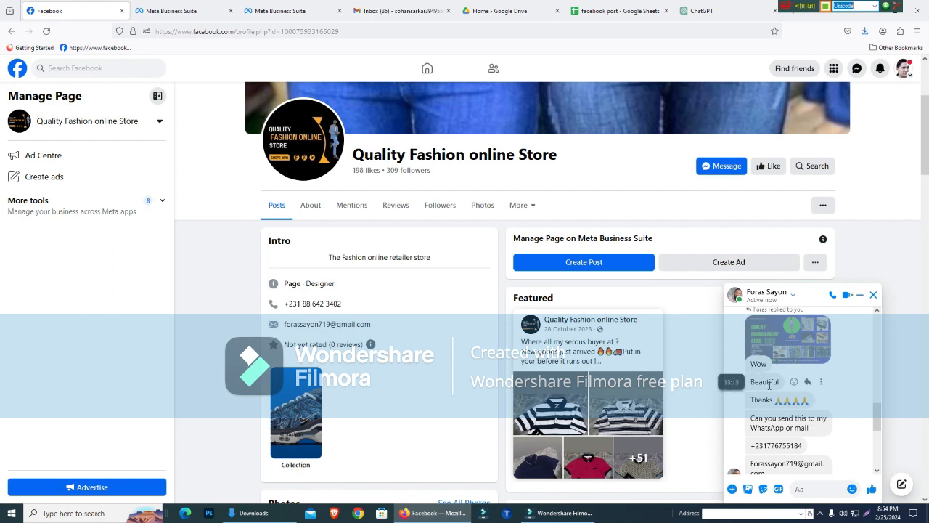
pyautogui.moveTo(877, 416); pyautogui.dragTo(881, 428)
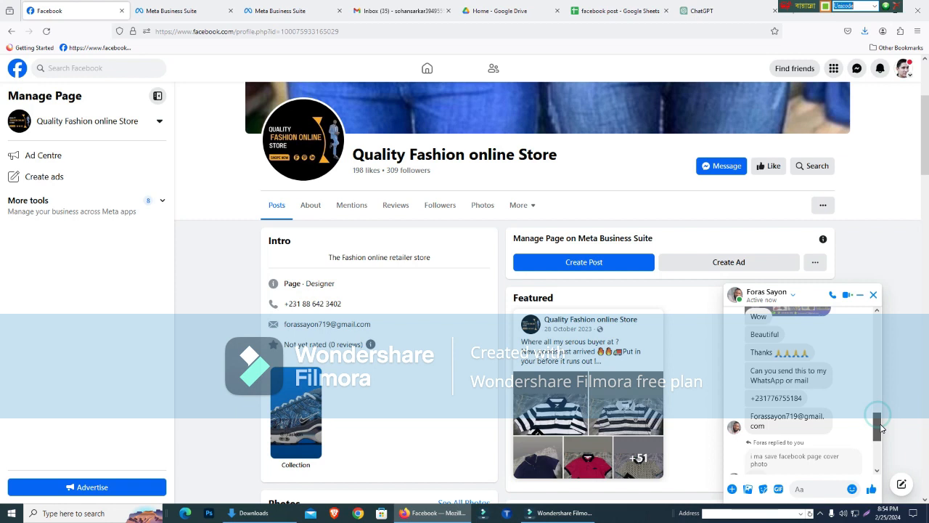
pyautogui.moveTo(881, 428); pyautogui.dragTo(884, 440)
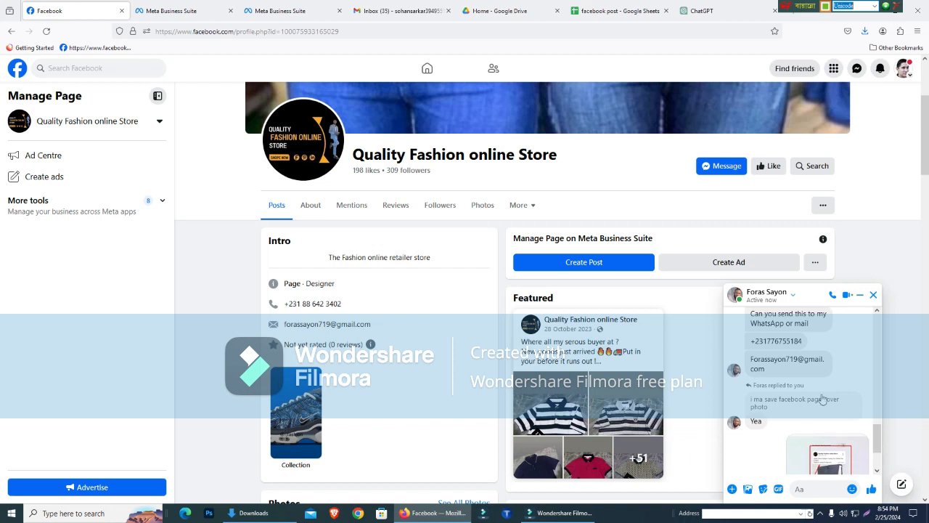
pyautogui.click(763, 365)
pyautogui.moveTo(876, 436); pyautogui.dragTo(876, 462)
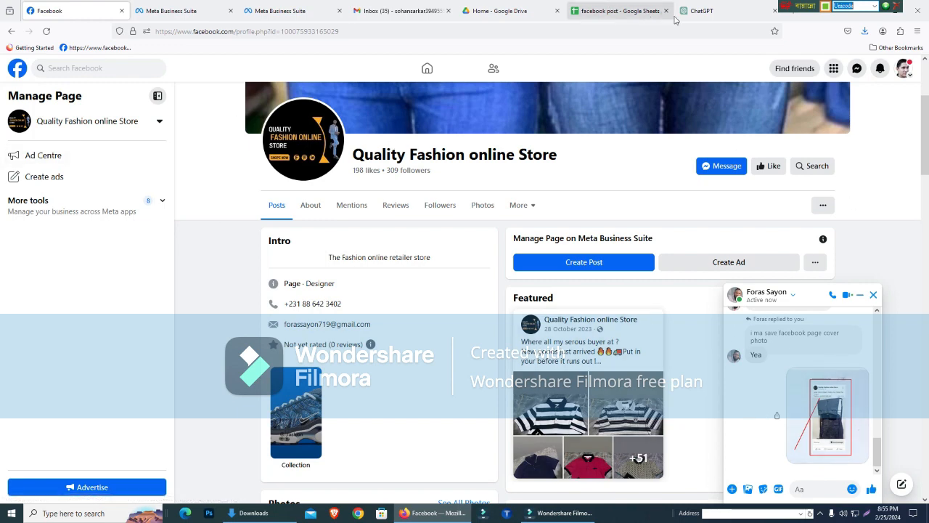
# - Return to the Meta Business Suite composer, schedule the Ladies' Denim Delight post and choose to schedule another post
pyautogui.click(265, 10)
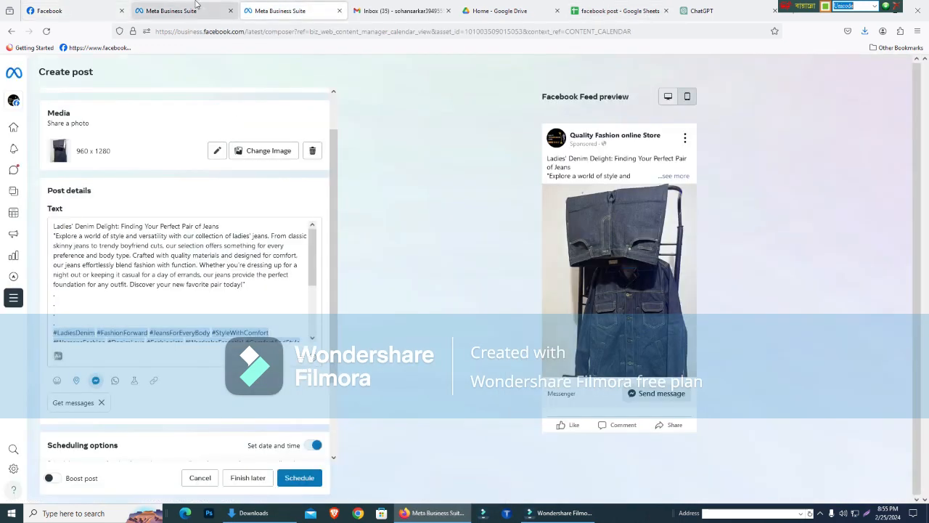
pyautogui.click(309, 258)
pyautogui.moveTo(336, 255); pyautogui.dragTo(336, 222)
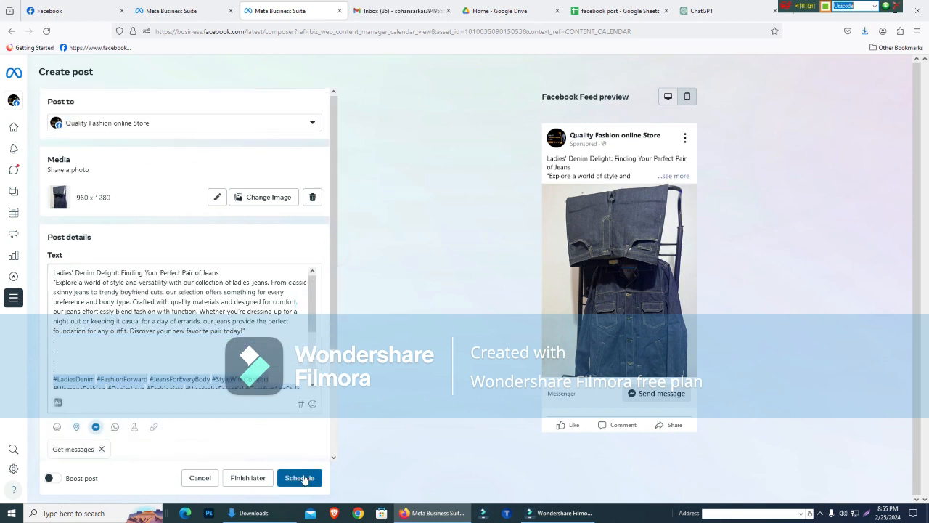
pyautogui.click(301, 478)
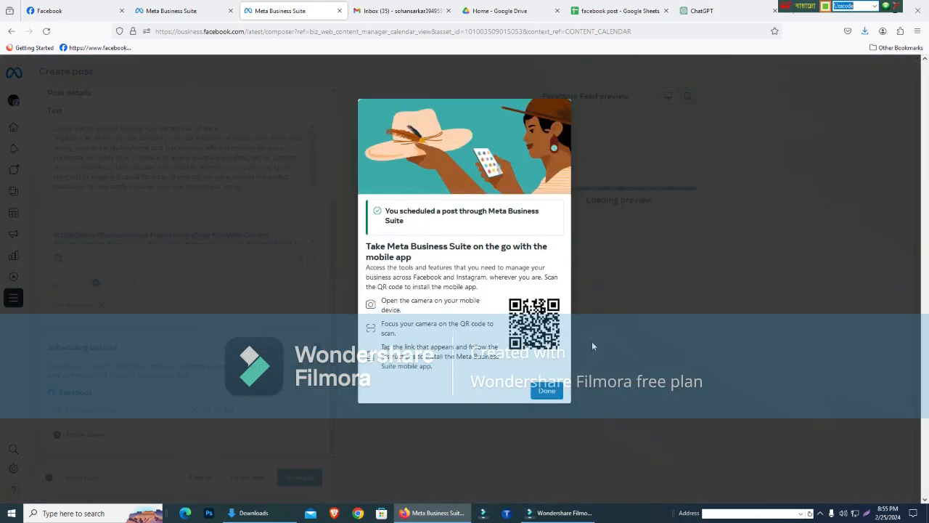
pyautogui.click(549, 391)
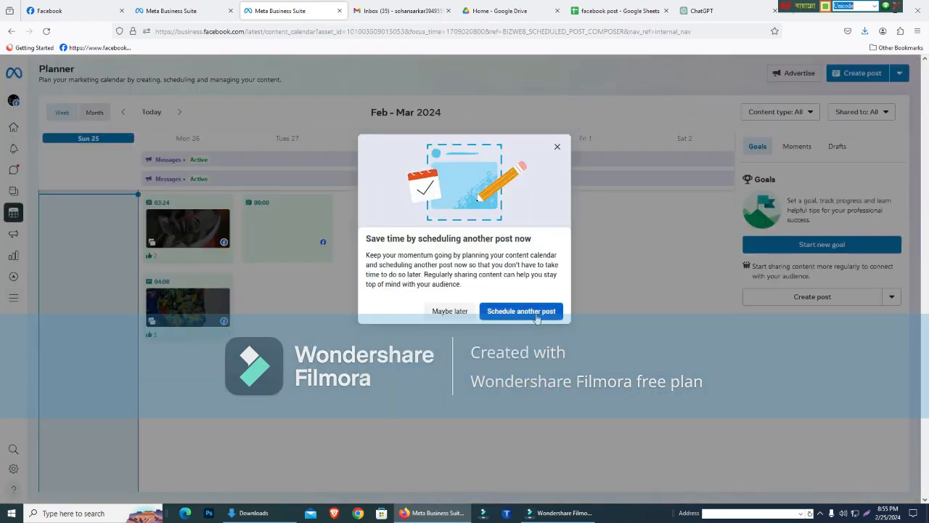
pyautogui.click(535, 312)
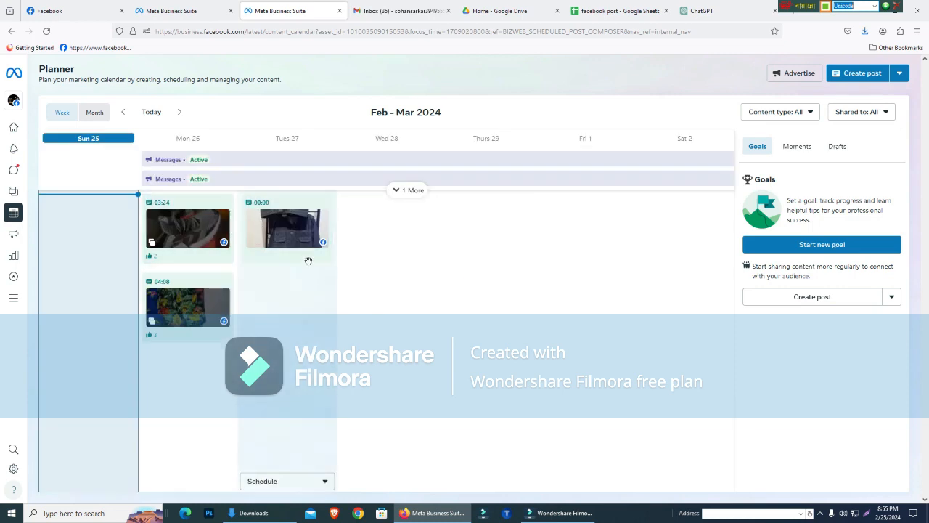
# - Check the weekly post plan in the "facebook post" Google Sheet and return to the Meta Business Suite Planner
pyautogui.click(193, 9)
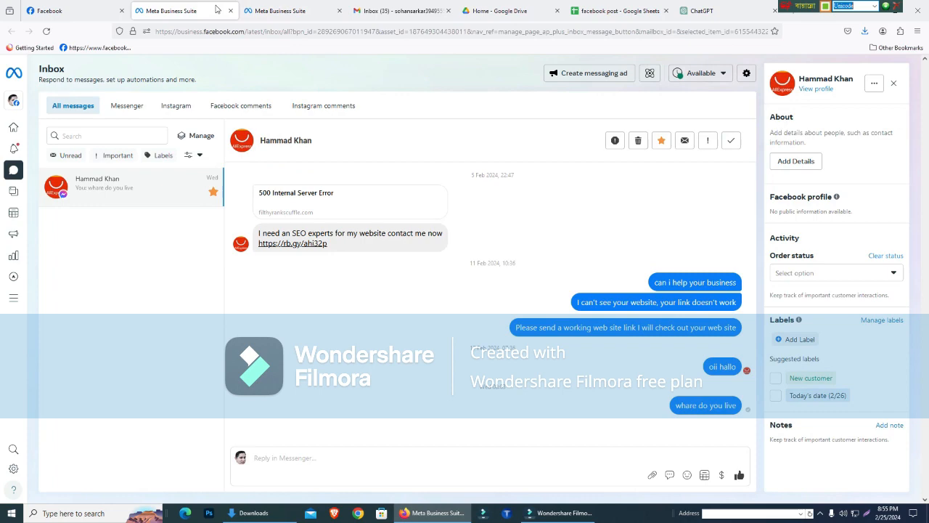
pyautogui.click(100, 6)
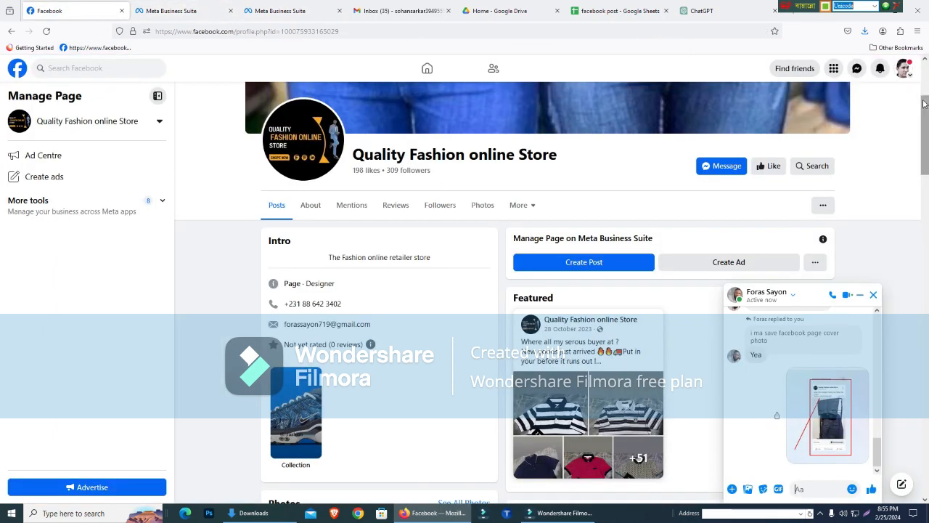
pyautogui.click(616, 7)
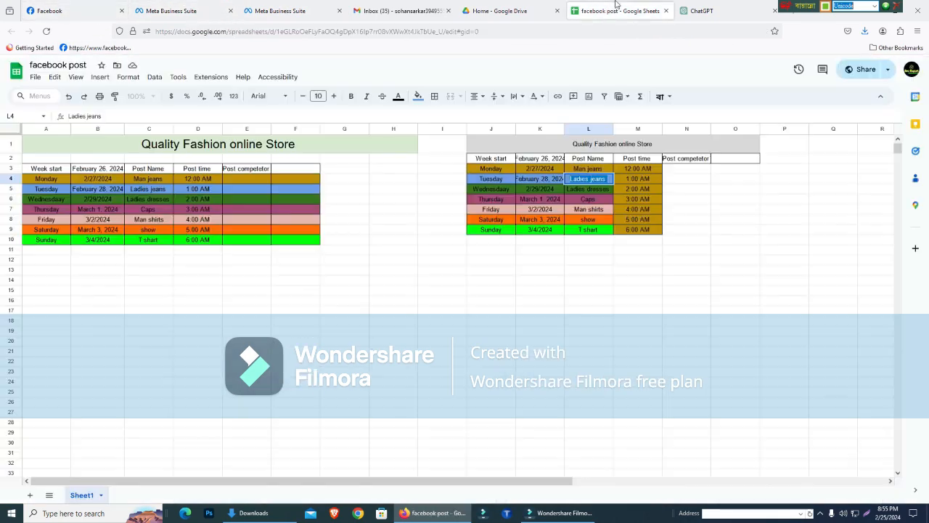
pyautogui.click(550, 317)
pyautogui.moveTo(498, 263); pyautogui.dragTo(666, 350)
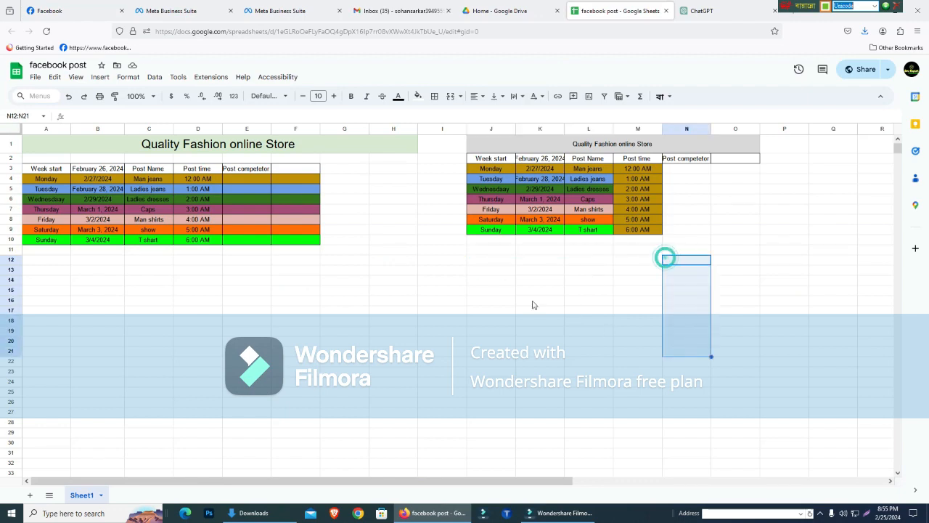
pyautogui.click(186, 10)
pyautogui.click(273, 9)
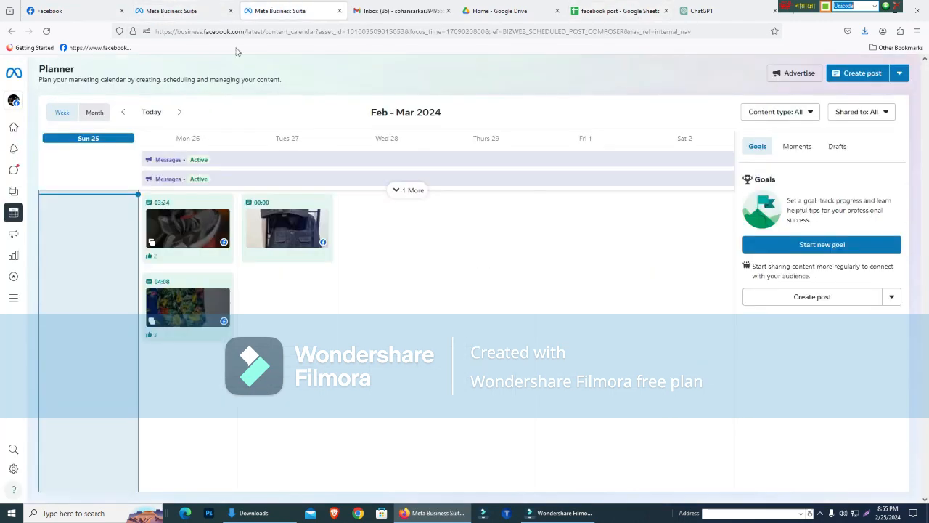